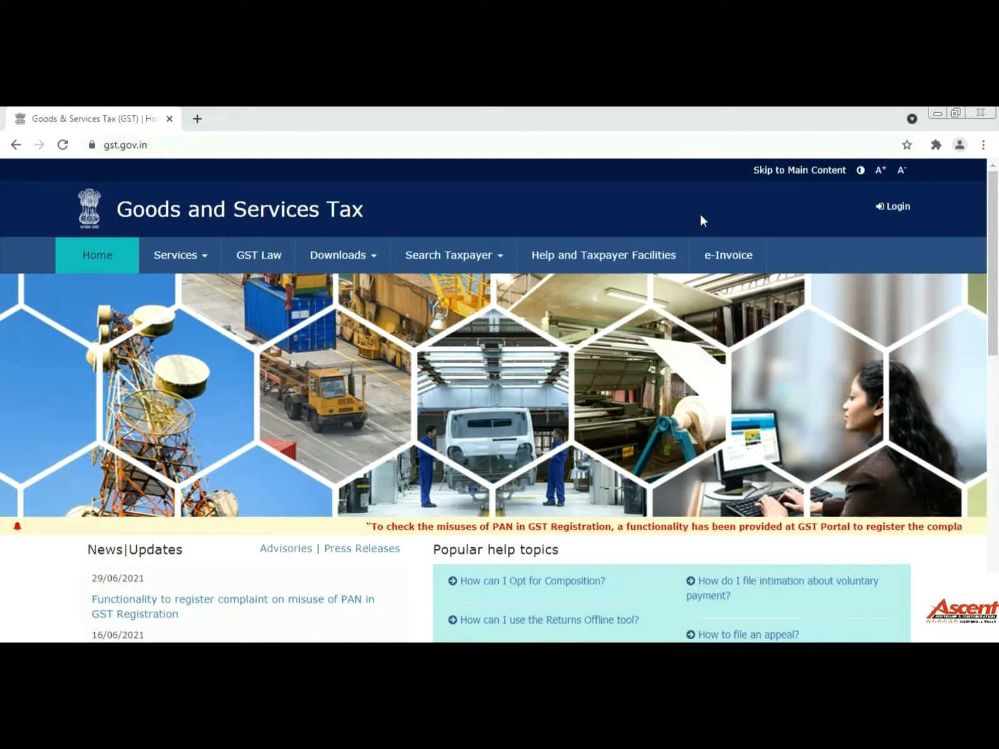
- Sign in to the GST Portal with the username, password and captcha characters
{"action": "left_click", "coordinate": [899, 211]}
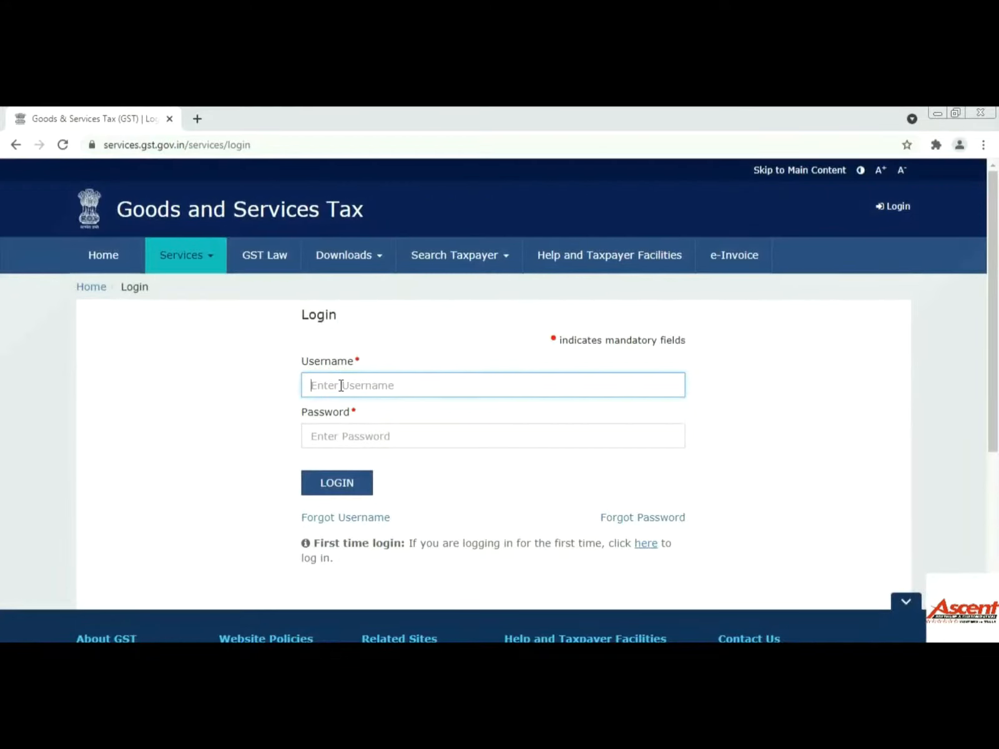
{"action": "type", "text": "ascen"}
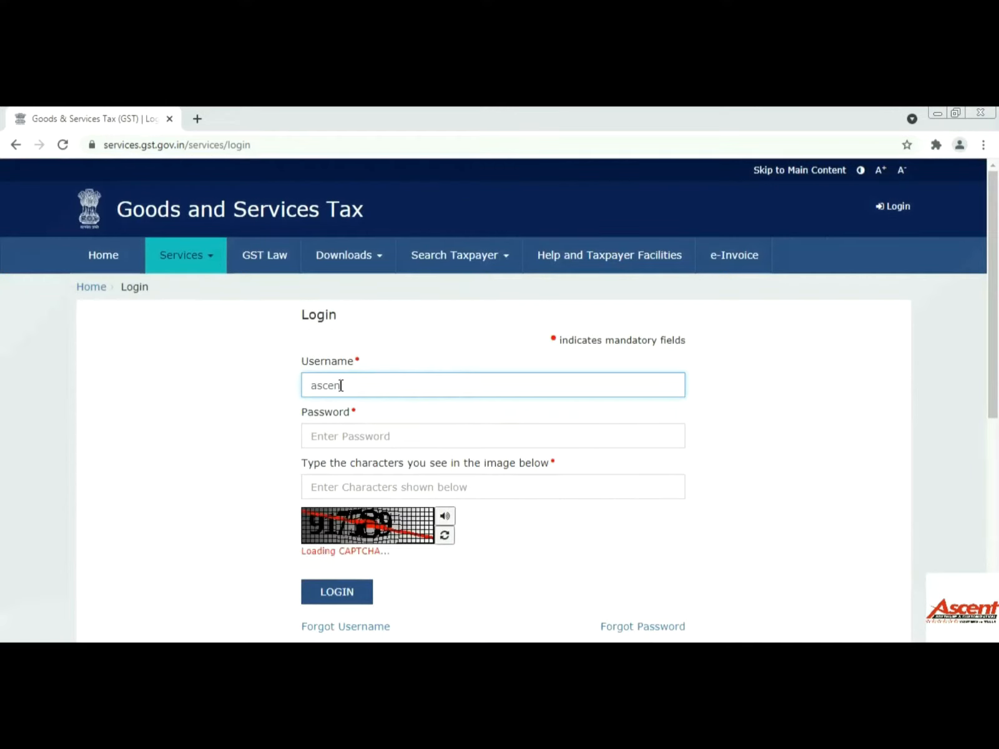
{"action": "type", "text": "tsoft_12"}
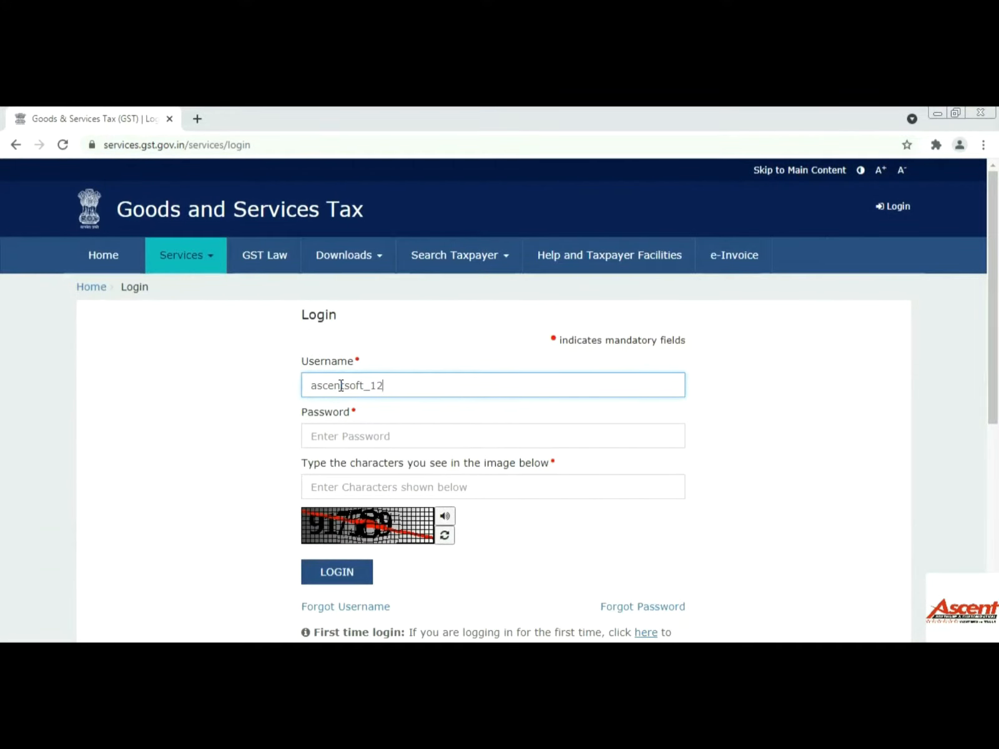
{"action": "key", "text": "Tab"}
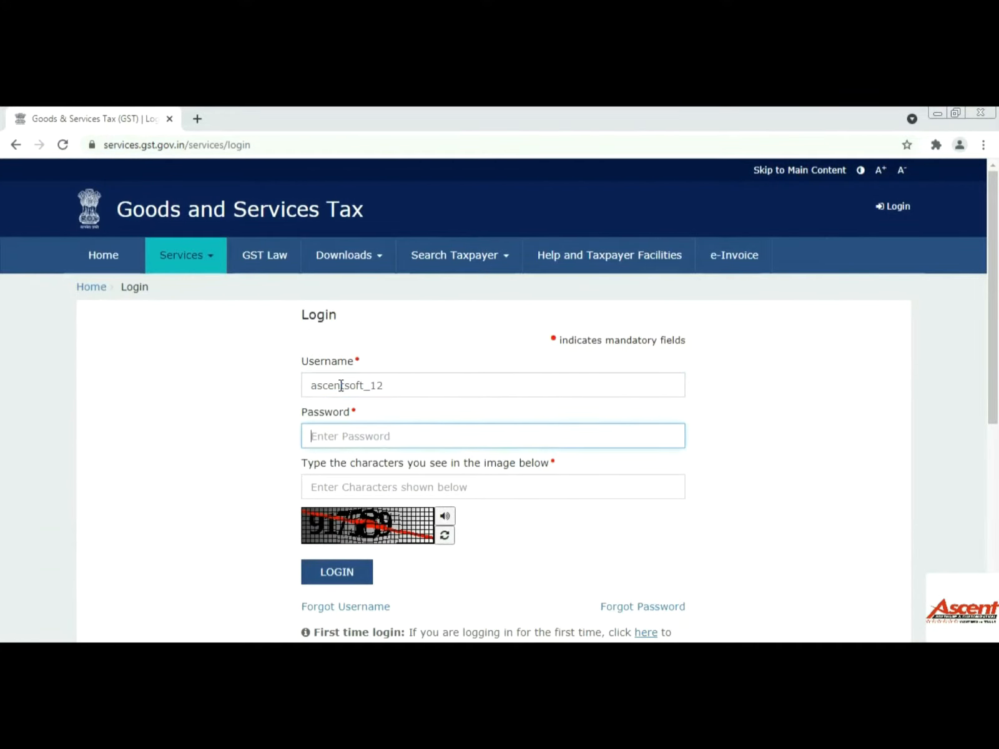
{"action": "type", "text": "••"}
{"action": "key", "text": "Tab"}
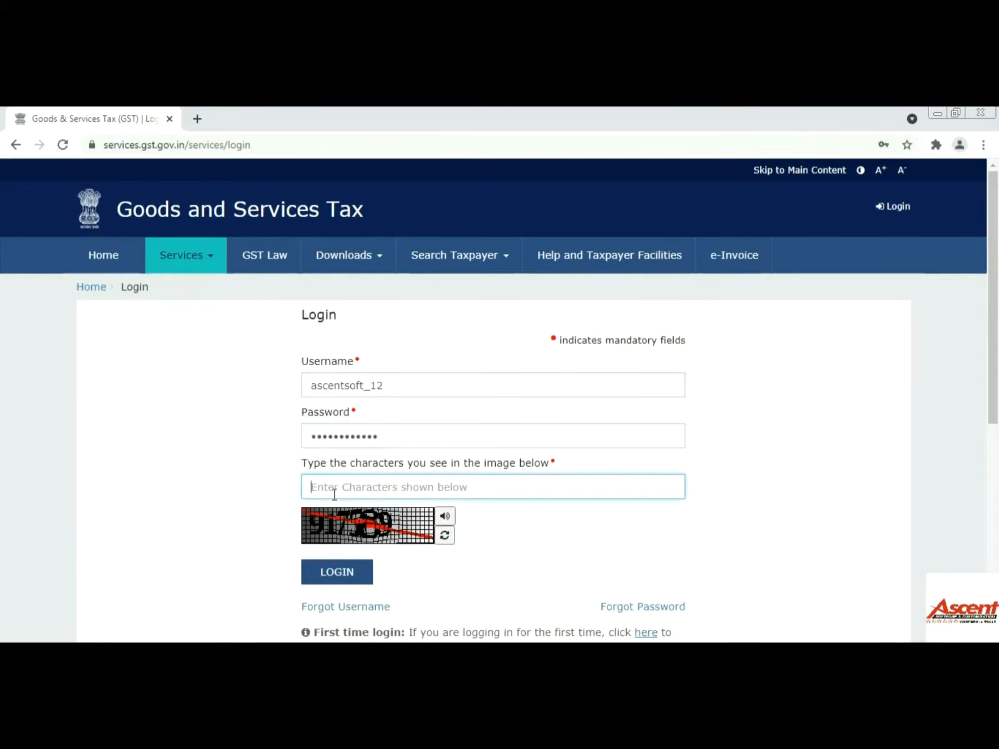
{"action": "type", "text": "917589"}
{"action": "left_click", "coordinate": [344, 581]}
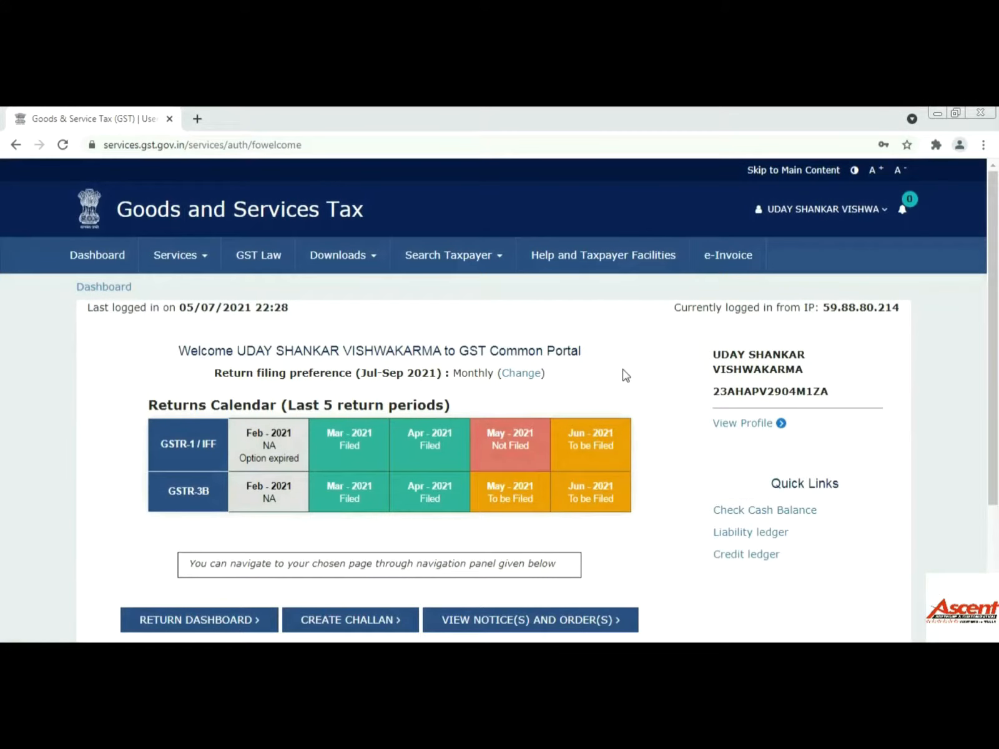
- Scroll down the taxpayer welcome page and go to the Return Dashboard
{"action": "scroll", "coordinate": [626, 374], "scroll_direction": "down", "scroll_amount": 1}
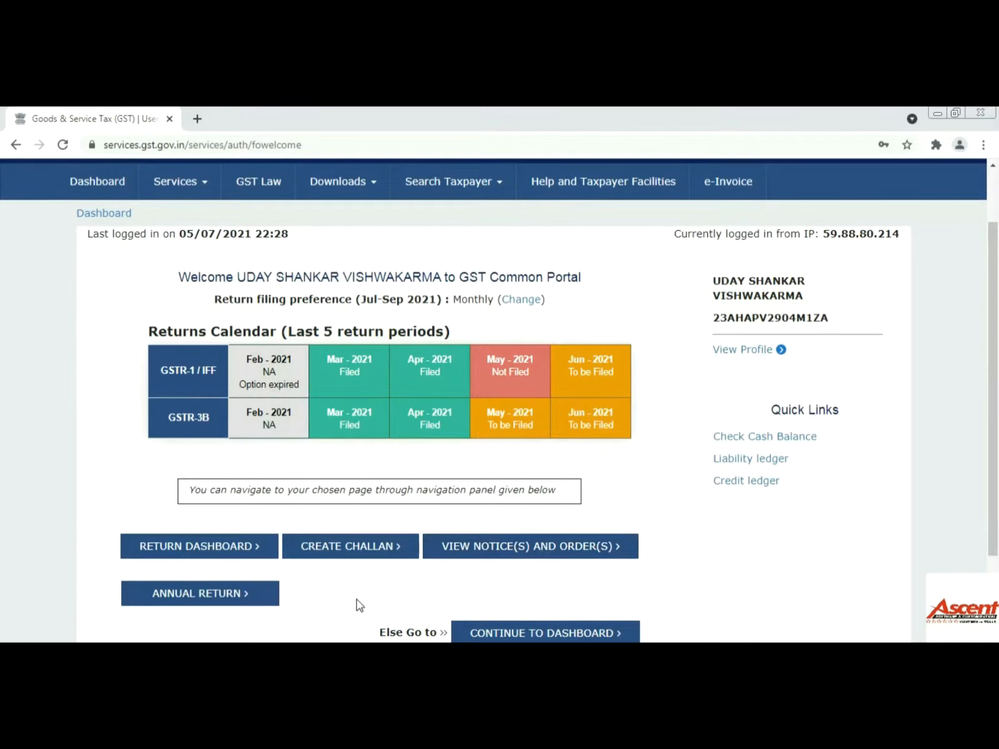
{"action": "scroll", "coordinate": [372, 602], "scroll_direction": "down", "scroll_amount": 2}
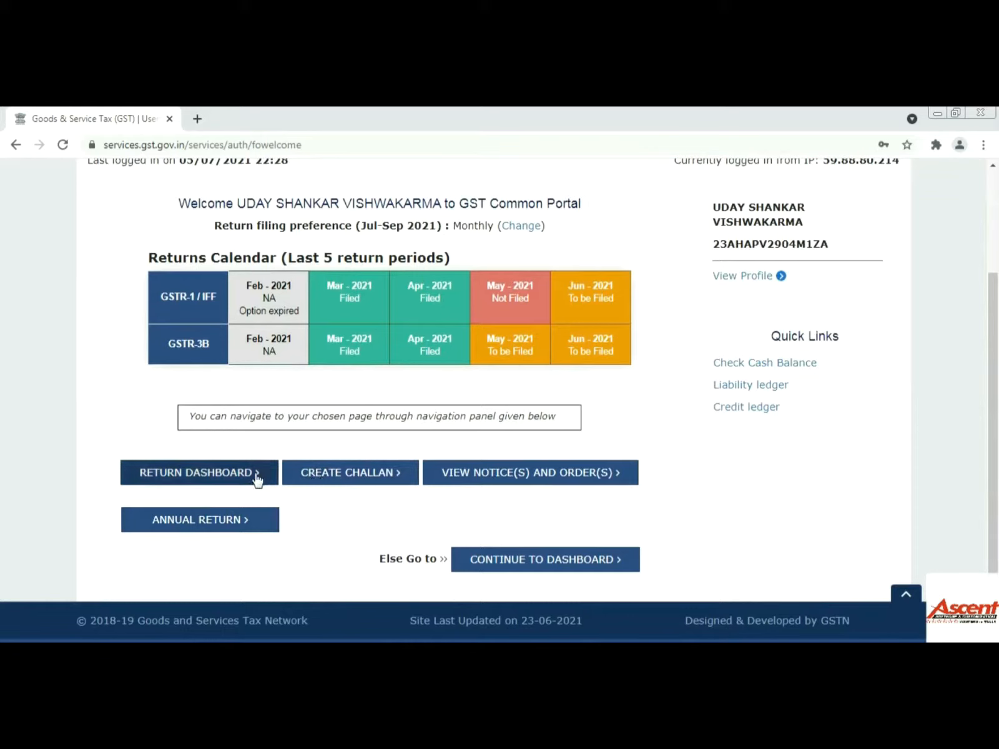
{"action": "left_click", "coordinate": [241, 476]}
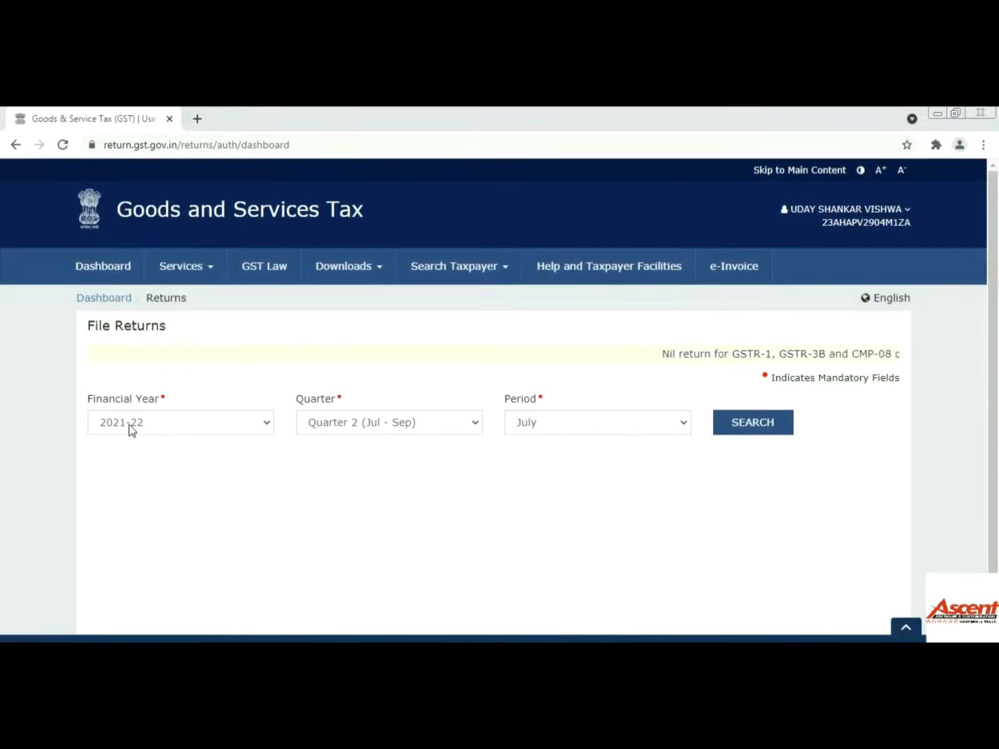
- Search returns for Financial Year 2021-22, Quarter 1 (Apr - Jun), period May
{"action": "left_click", "coordinate": [193, 430]}
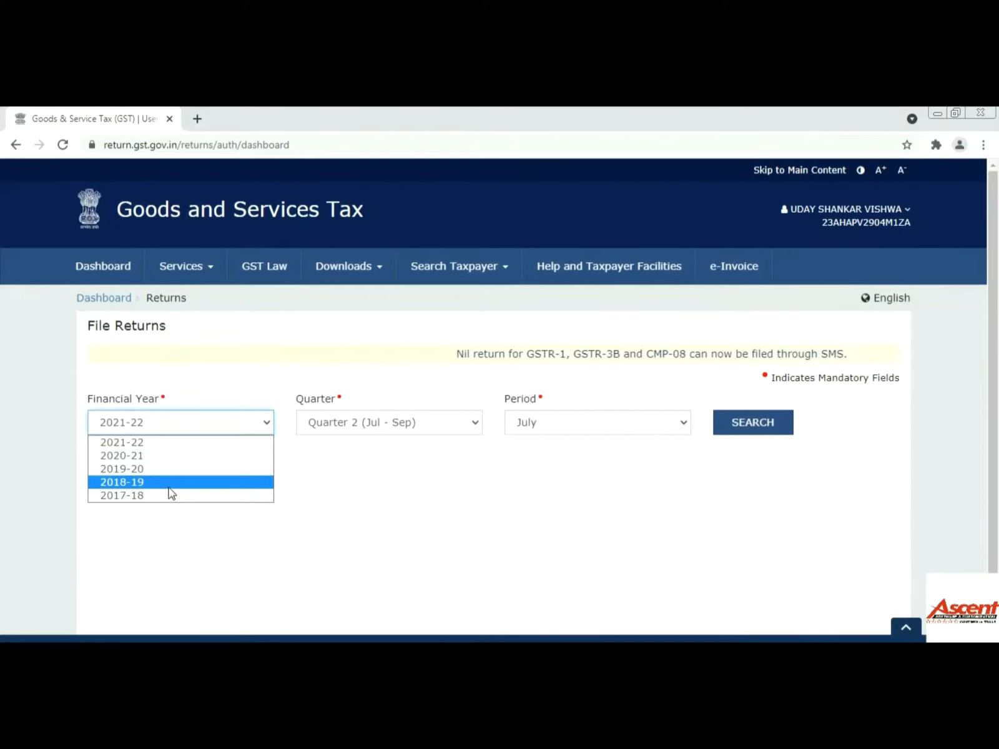
{"action": "left_click", "coordinate": [163, 445]}
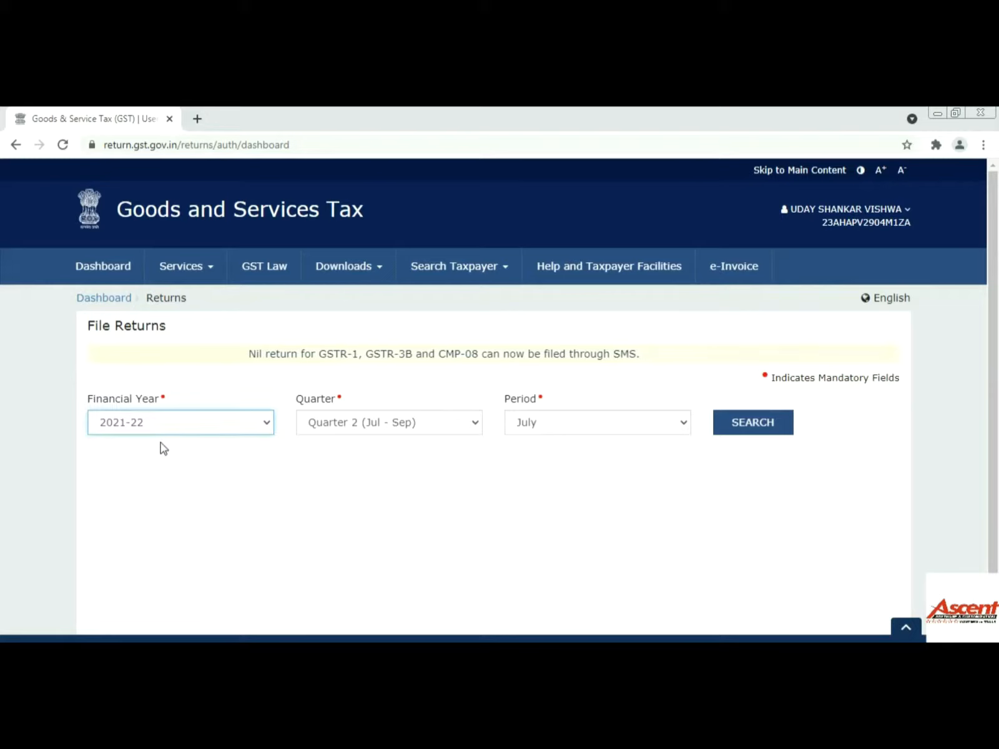
{"action": "left_click", "coordinate": [407, 432]}
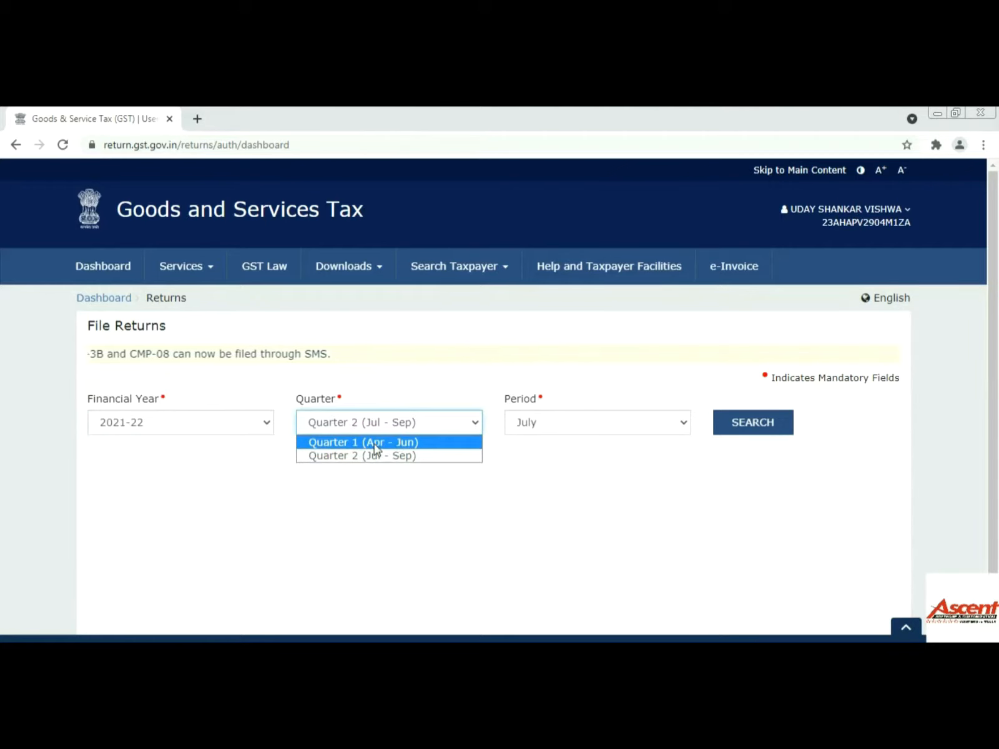
{"action": "left_click", "coordinate": [400, 441]}
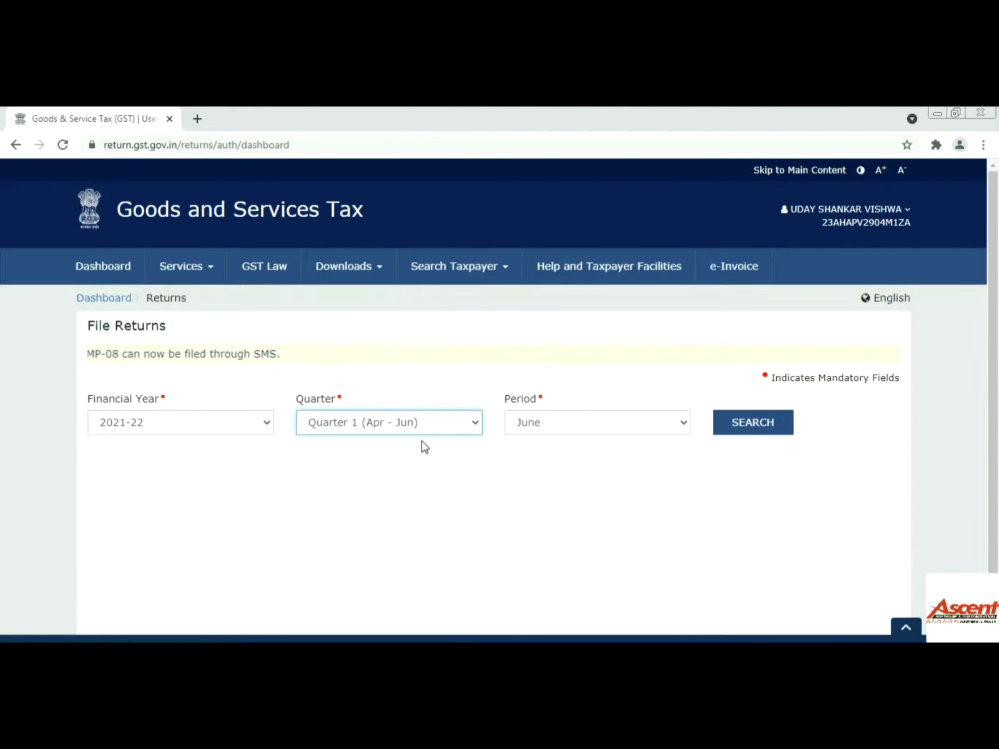
{"action": "left_click", "coordinate": [582, 429]}
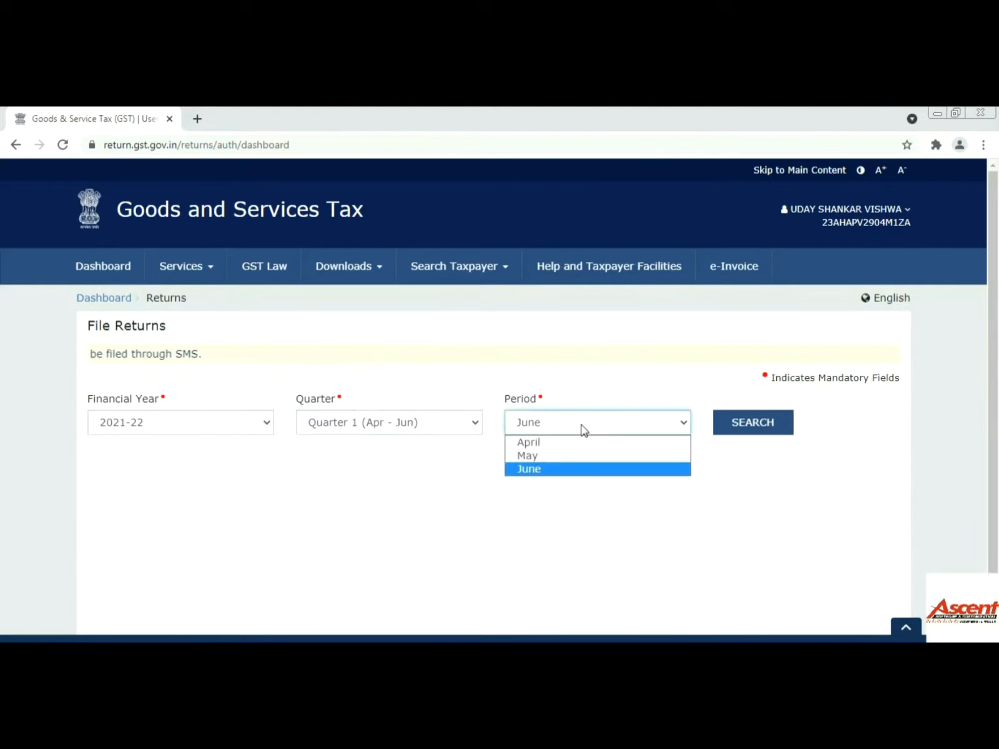
{"action": "left_click", "coordinate": [556, 456]}
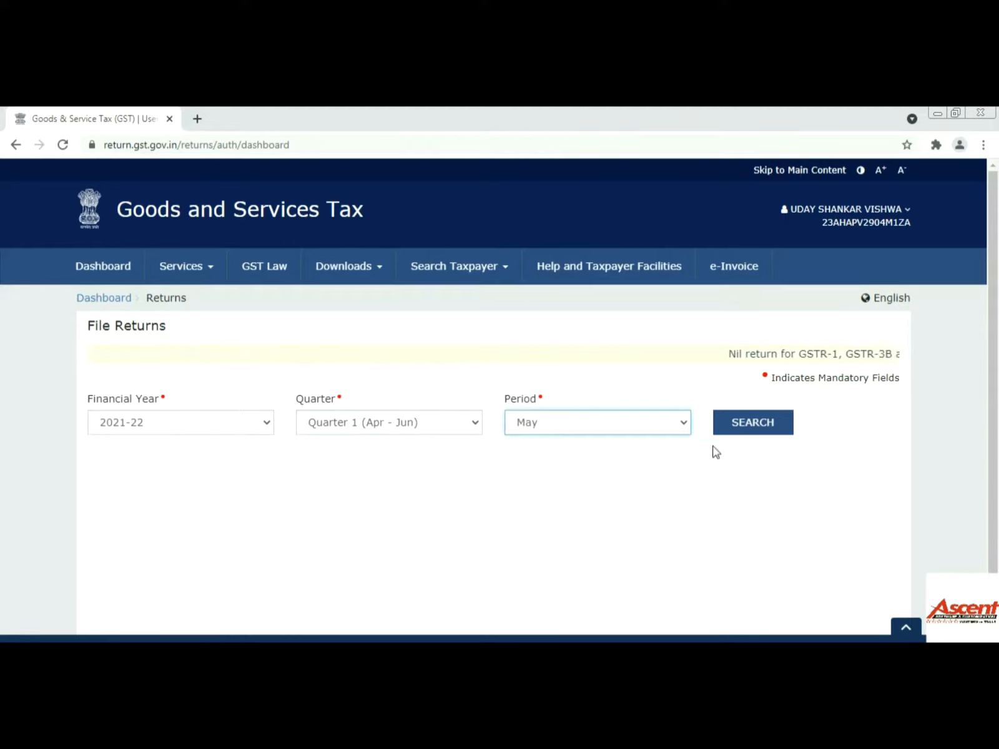
{"action": "left_click", "coordinate": [753, 428]}
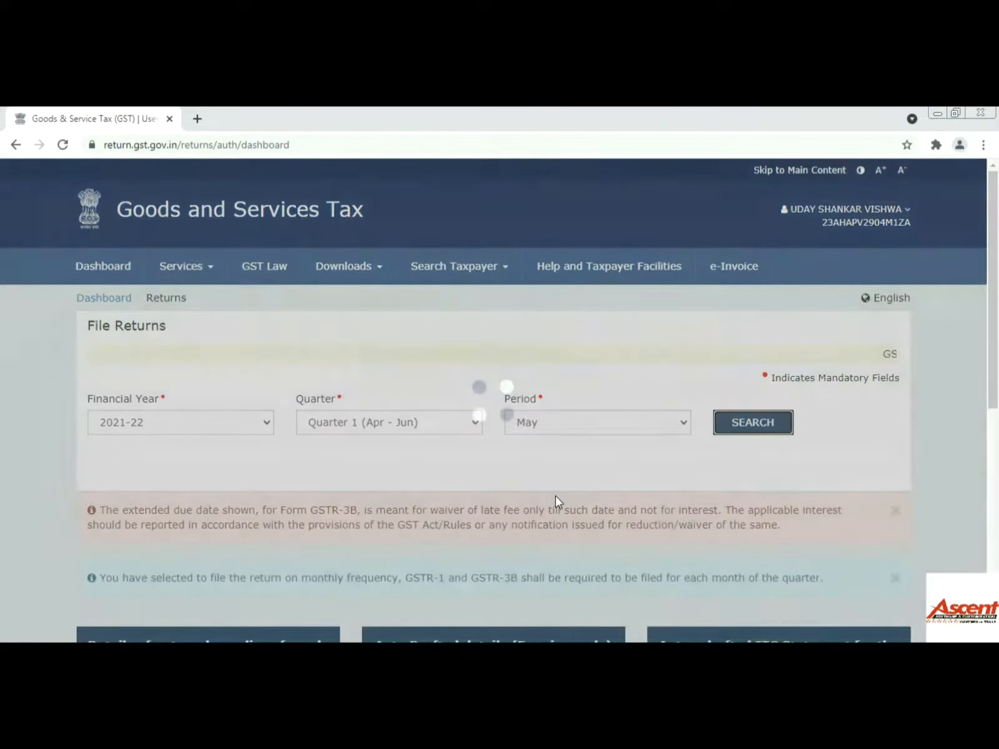
- Choose Prepare Offline on the GSTR-3B Monthly Return tile
{"action": "scroll", "coordinate": [555, 500], "scroll_direction": "down", "scroll_amount": 3}
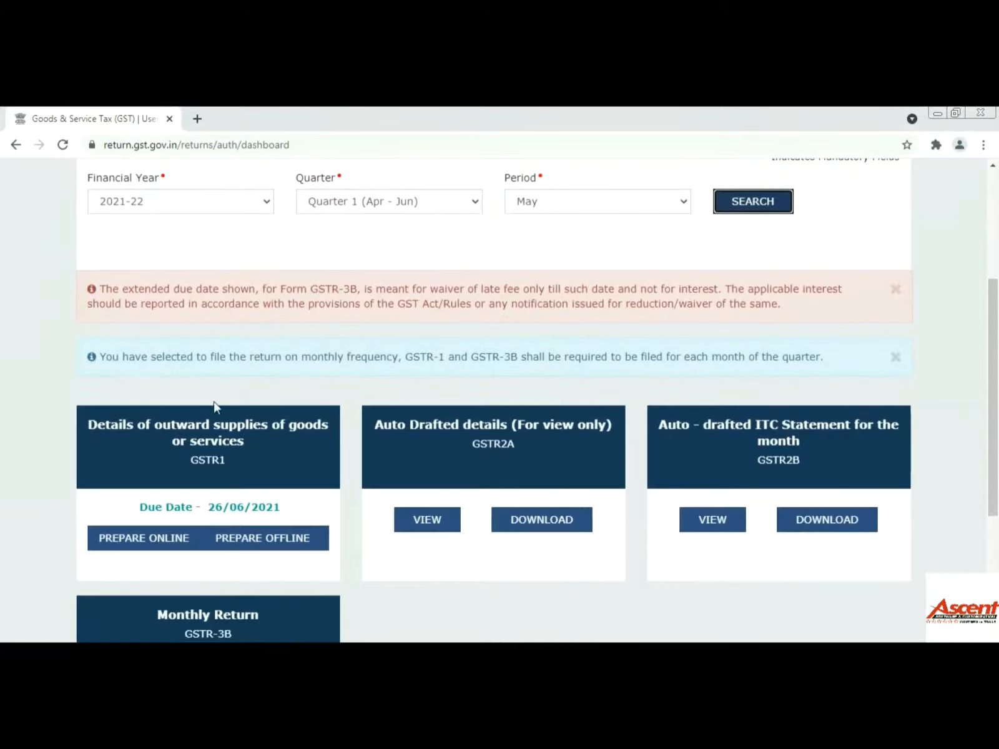
{"action": "scroll", "coordinate": [484, 387], "scroll_direction": "down", "scroll_amount": 1}
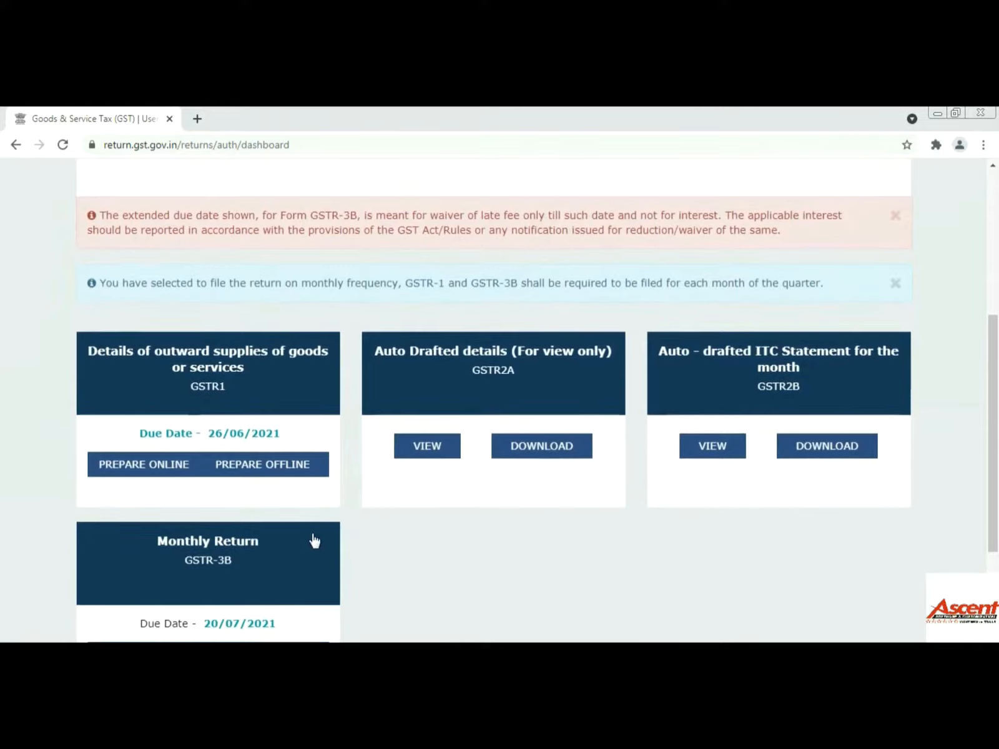
{"action": "scroll", "coordinate": [306, 536], "scroll_direction": "down", "scroll_amount": 1}
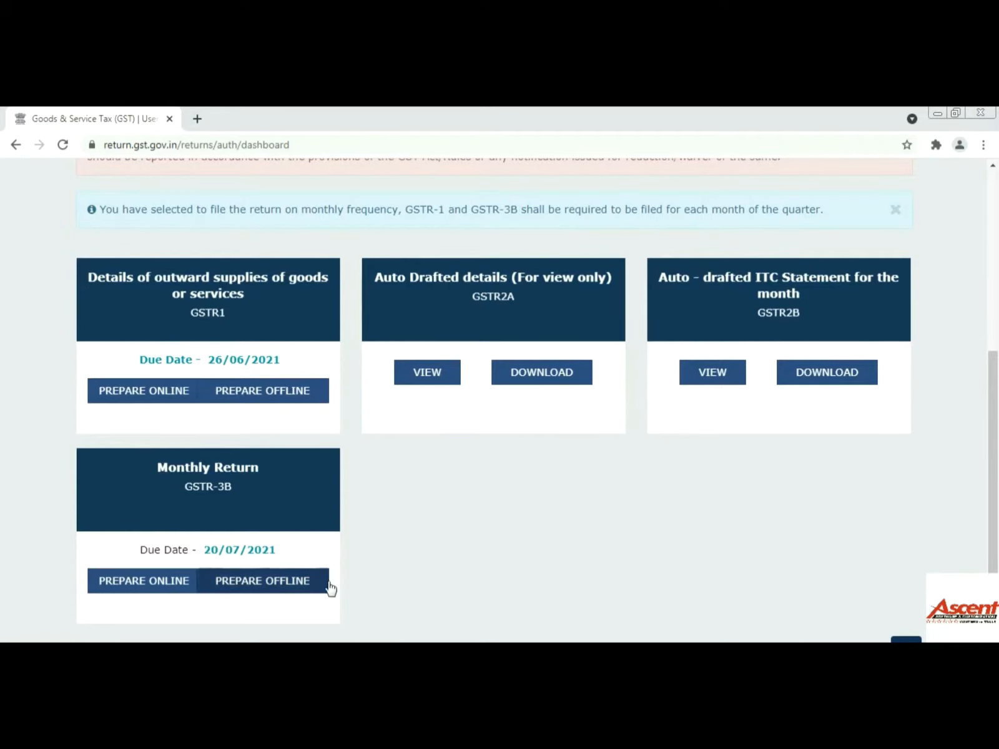
{"action": "left_click", "coordinate": [281, 587]}
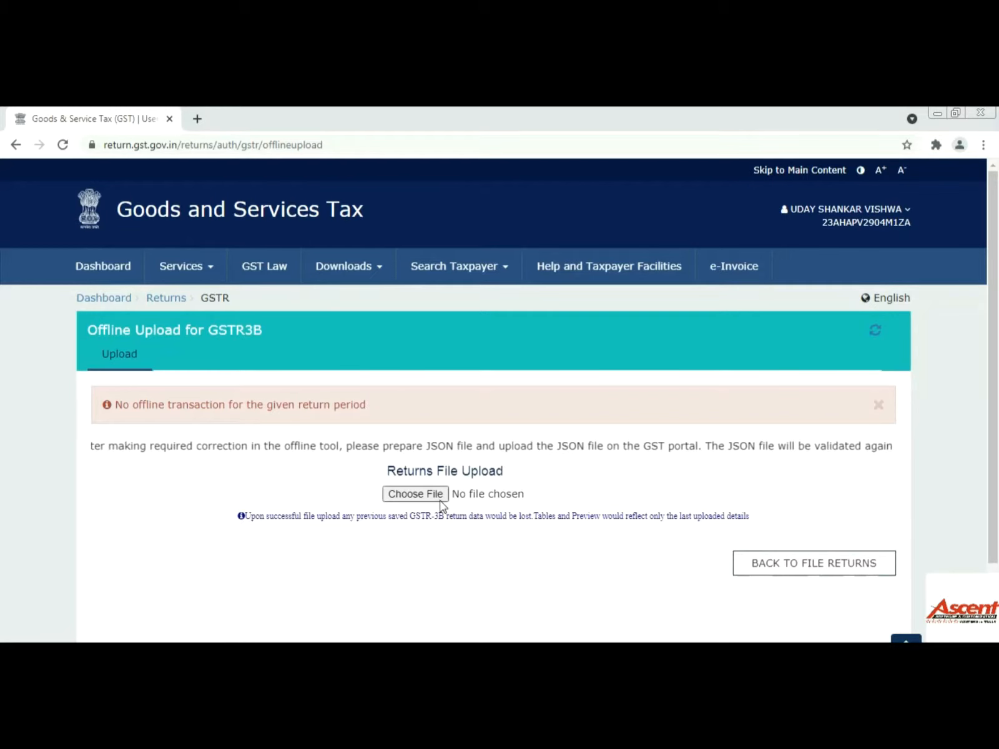
- Open the Choose File picker, close it without selecting anything, and switch to Busy 21
{"action": "left_click", "coordinate": [477, 494]}
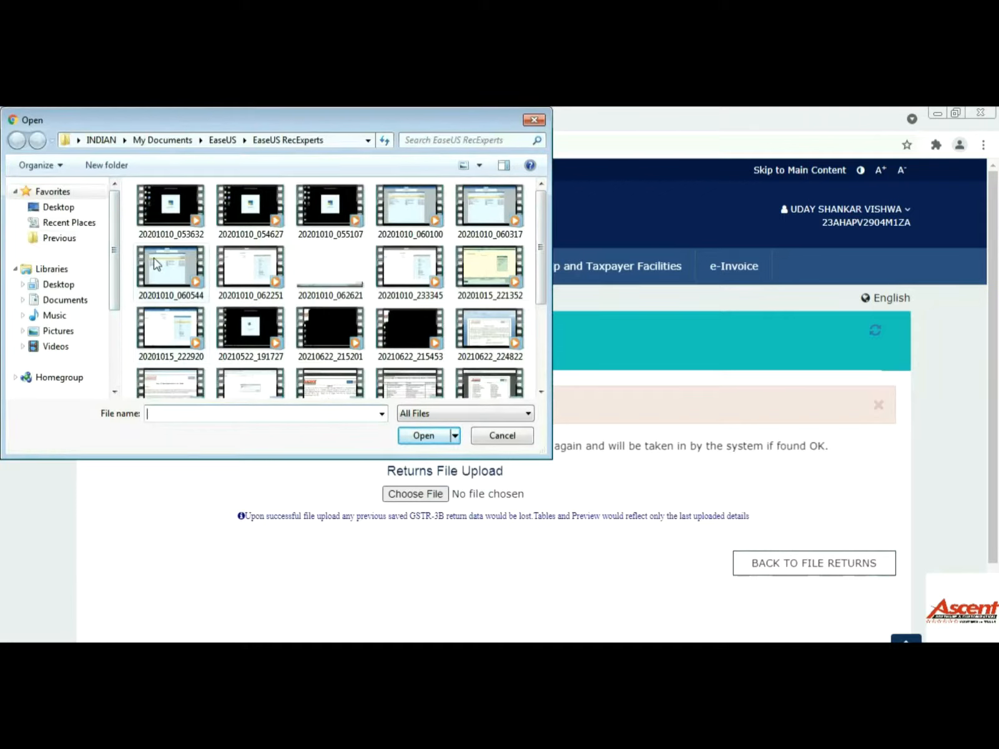
{"action": "left_click_drag", "start_coordinate": [116, 255], "coordinate": [123, 339]}
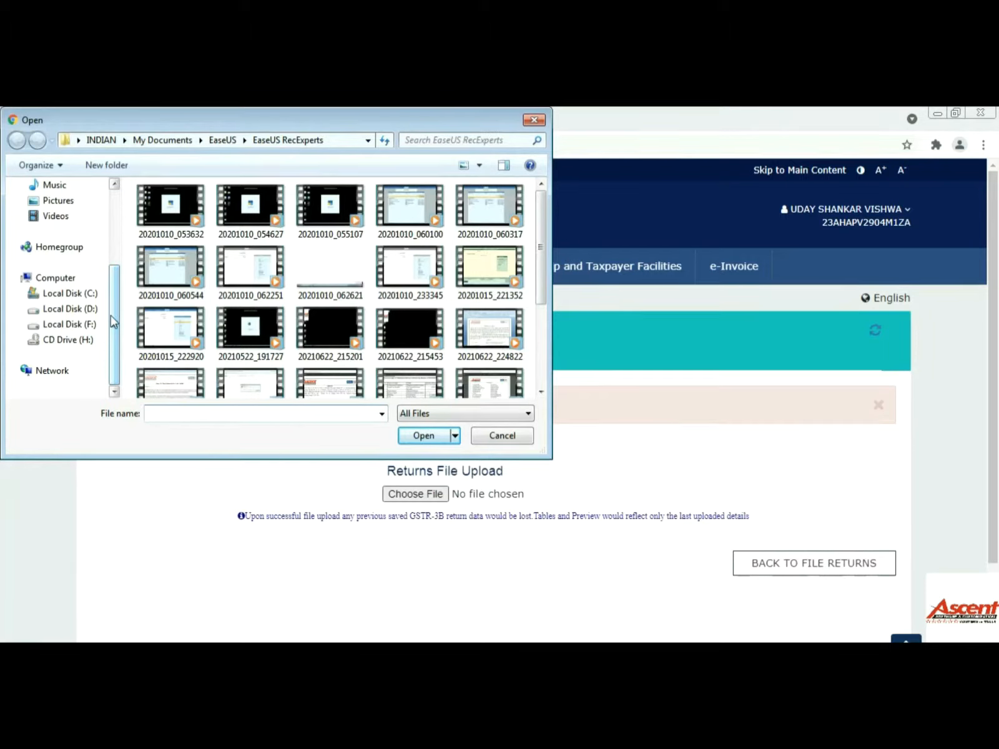
{"action": "left_click", "coordinate": [533, 119]}
{"action": "key", "text": "alt+Tab"}
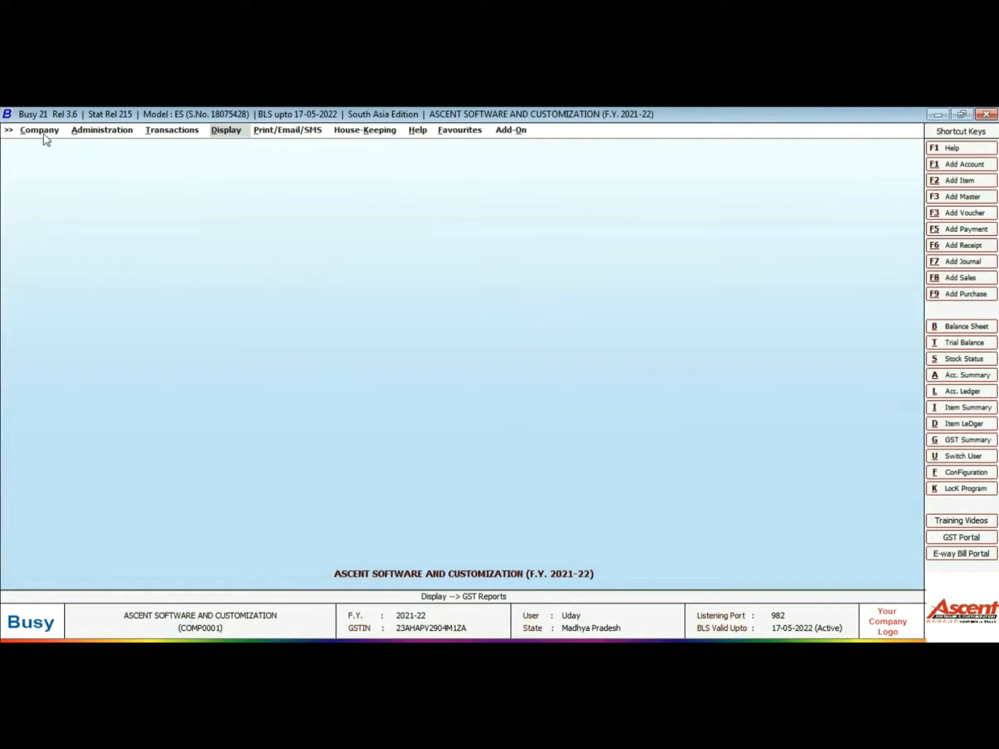
- Open Display > GST Reports > GST Returns > GSTR-3B for the month of May
{"action": "left_click", "coordinate": [228, 133]}
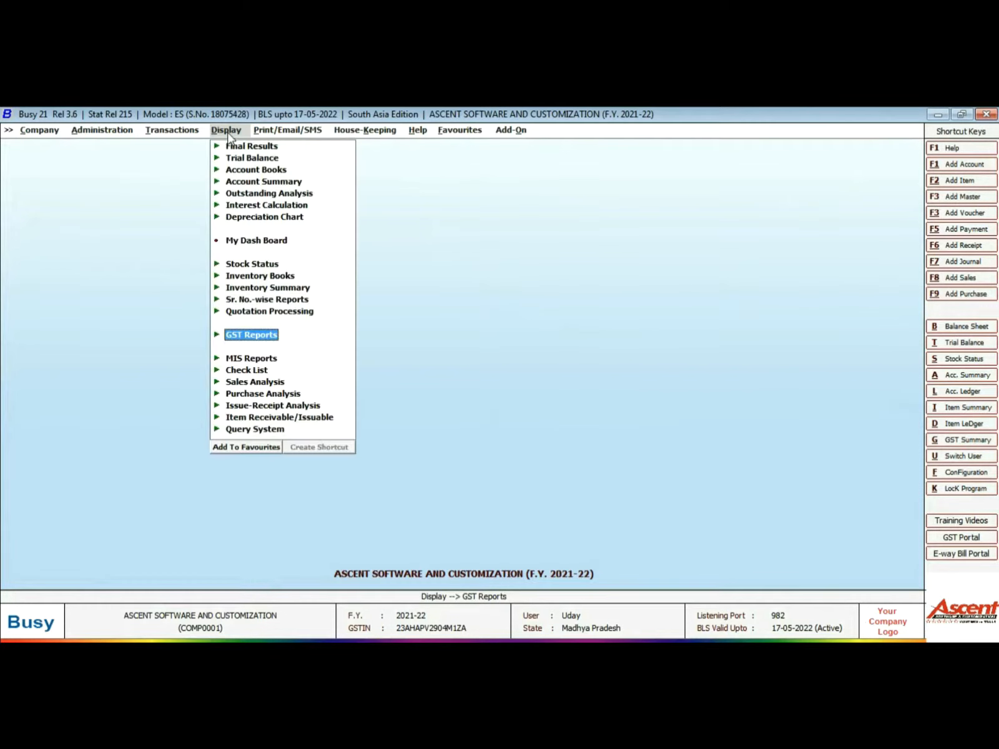
{"action": "left_click", "coordinate": [247, 335]}
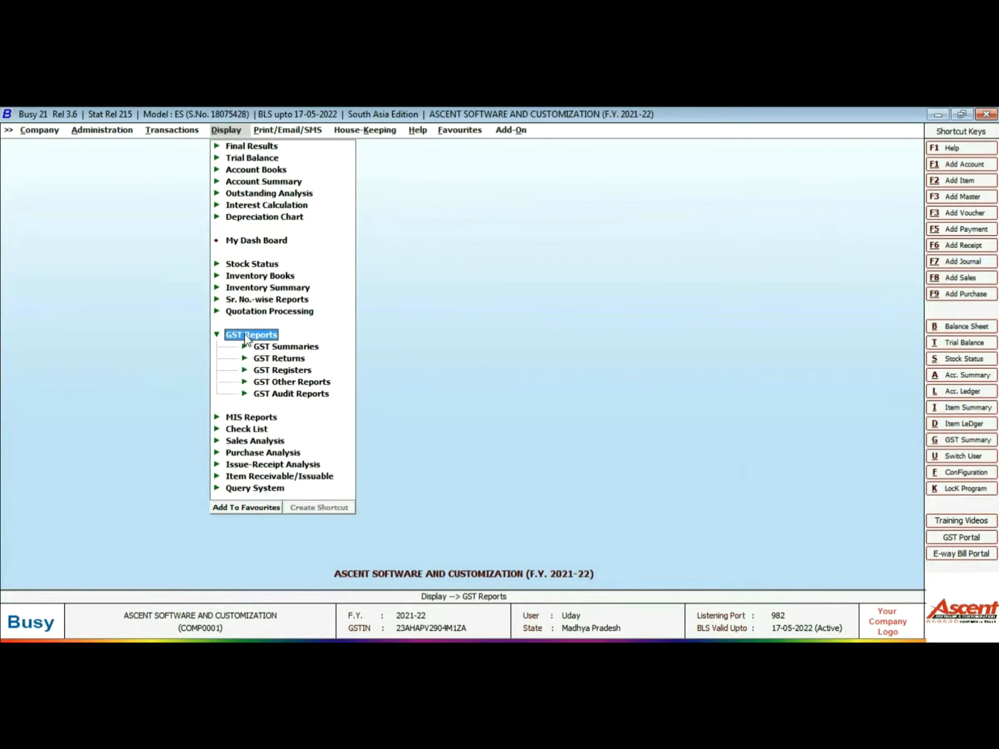
{"action": "left_click", "coordinate": [271, 360]}
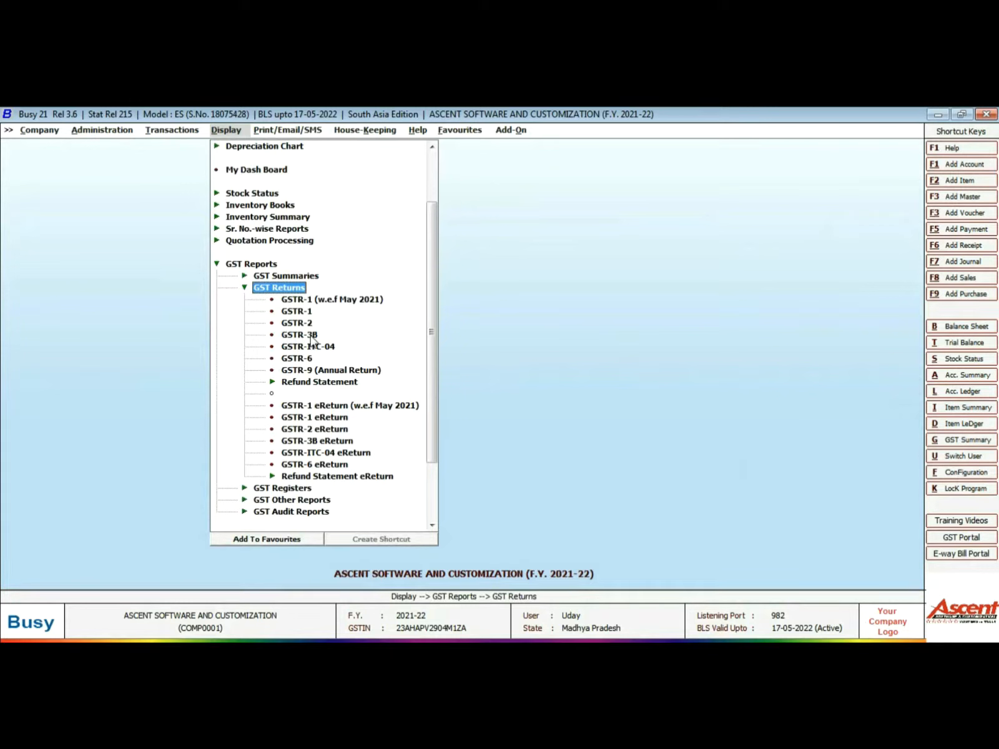
{"action": "left_click", "coordinate": [293, 336]}
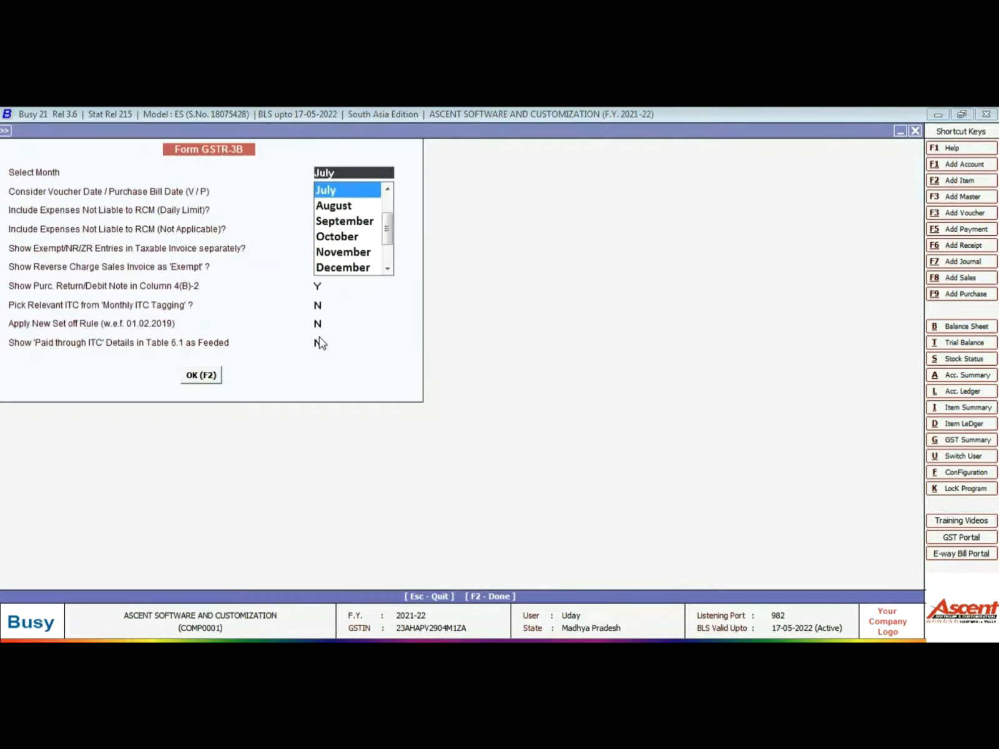
{"action": "left_click", "coordinate": [388, 190]}
{"action": "left_click", "coordinate": [388, 190]}
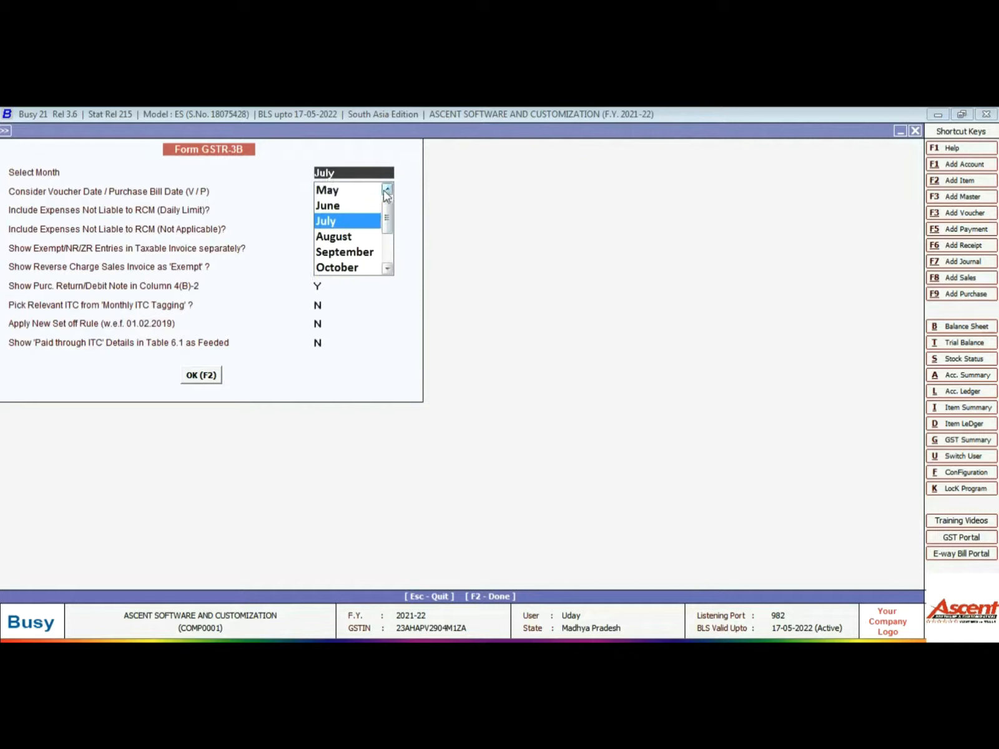
{"action": "left_click", "coordinate": [342, 193]}
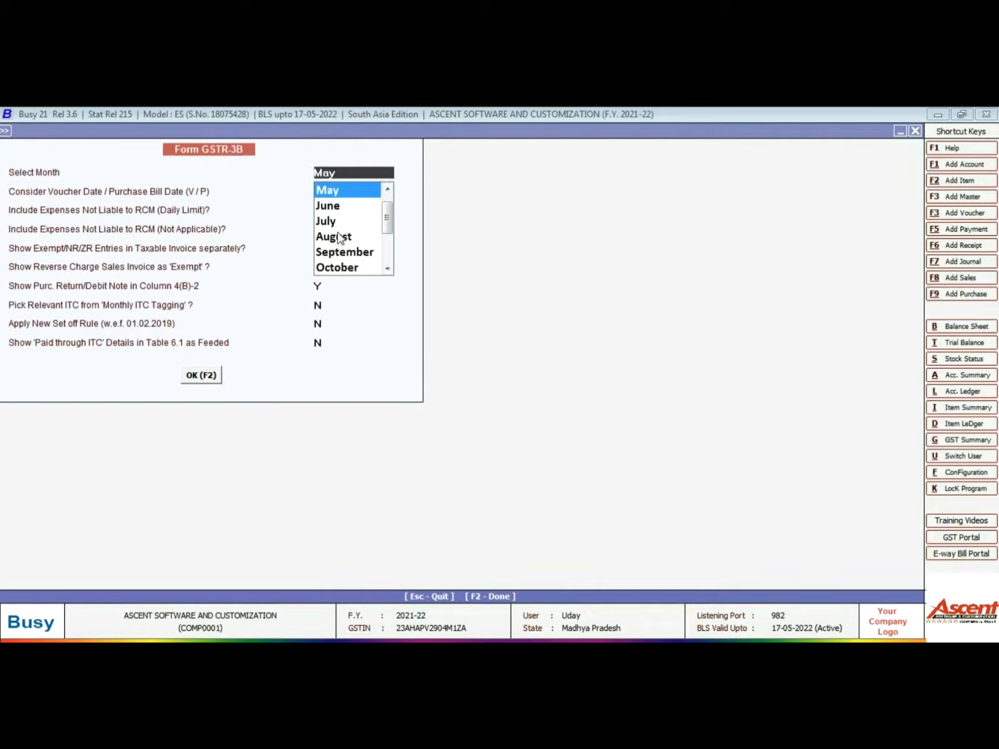
{"action": "key", "text": "Return"}
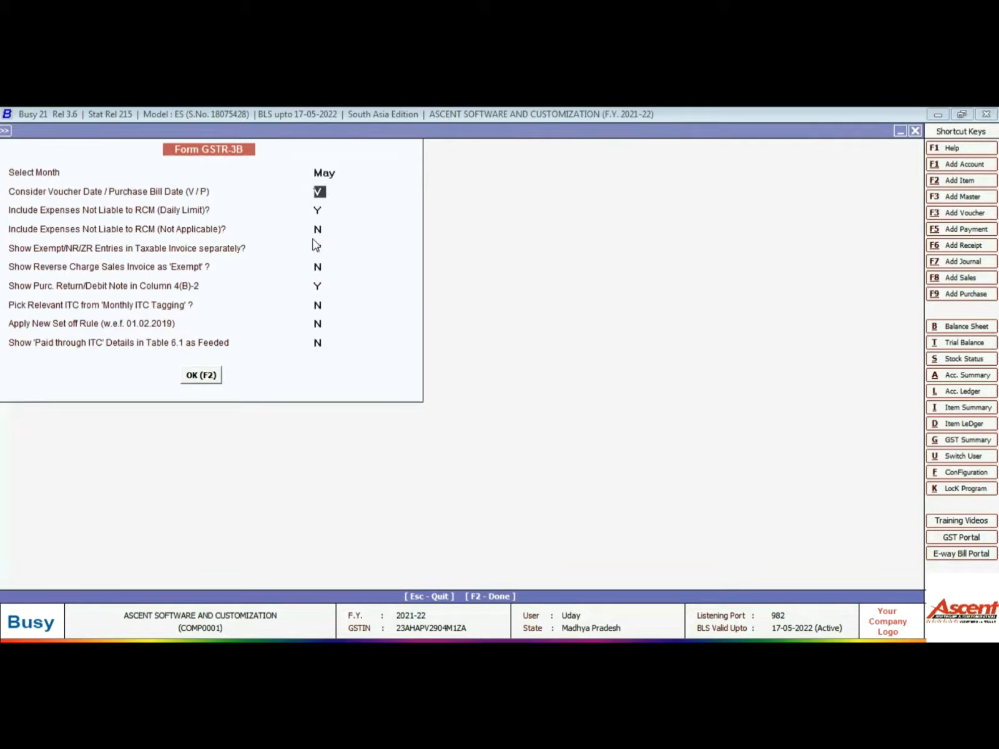
{"action": "key", "text": "Return"}
{"action": "key", "text": "Return"}
{"action": "key", "text": "Return"}
{"action": "key", "text": "Return"}
{"action": "key", "text": "Return"}
{"action": "key", "text": "Return"}
{"action": "key", "text": "Return"}
{"action": "key", "text": "Return"}
{"action": "key", "text": "Return"}
{"action": "key", "text": "Return"}
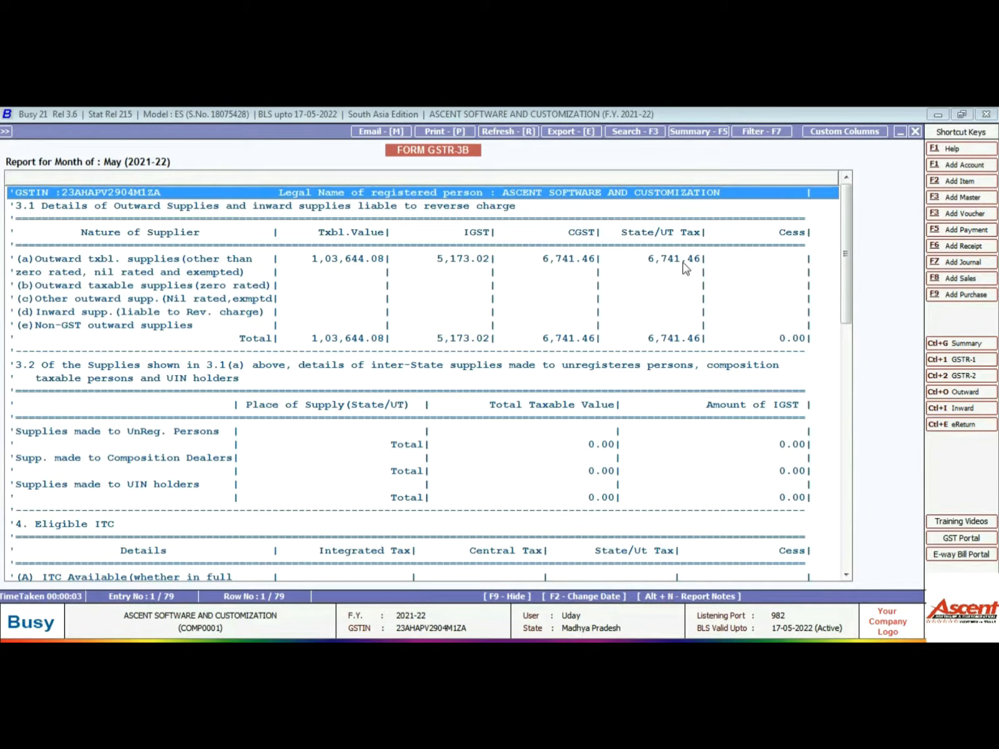
{"action": "scroll", "coordinate": [664, 304], "scroll_direction": "down", "scroll_amount": 4}
{"action": "scroll", "coordinate": [562, 362], "scroll_direction": "down", "scroll_amount": 1}
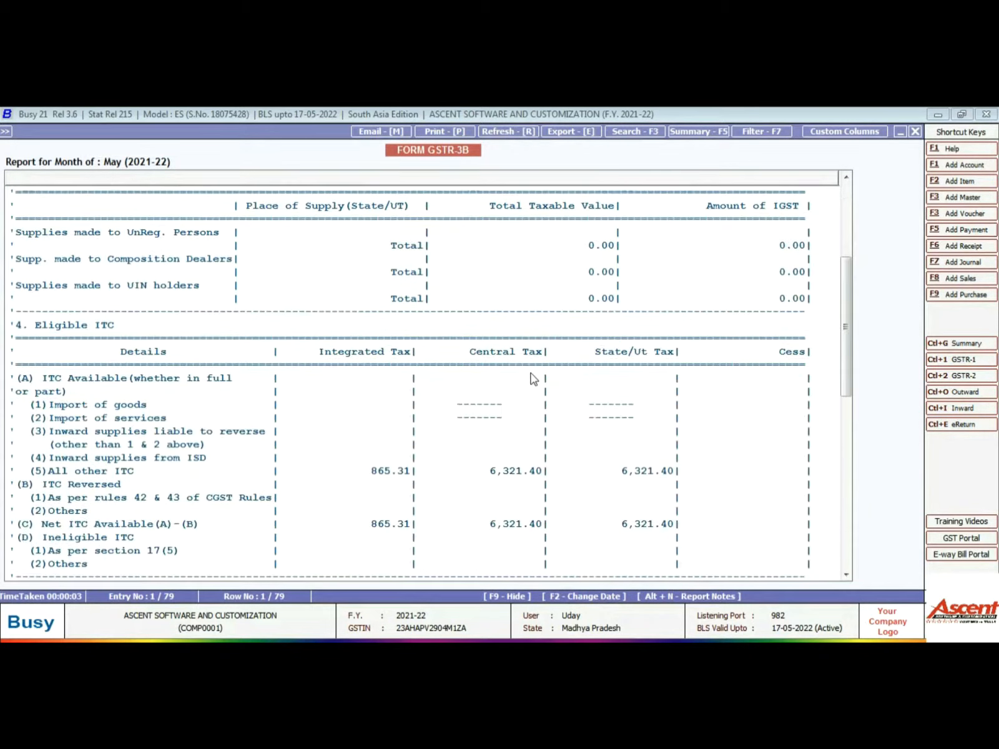
{"action": "scroll", "coordinate": [106, 475], "scroll_direction": "down", "scroll_amount": 1}
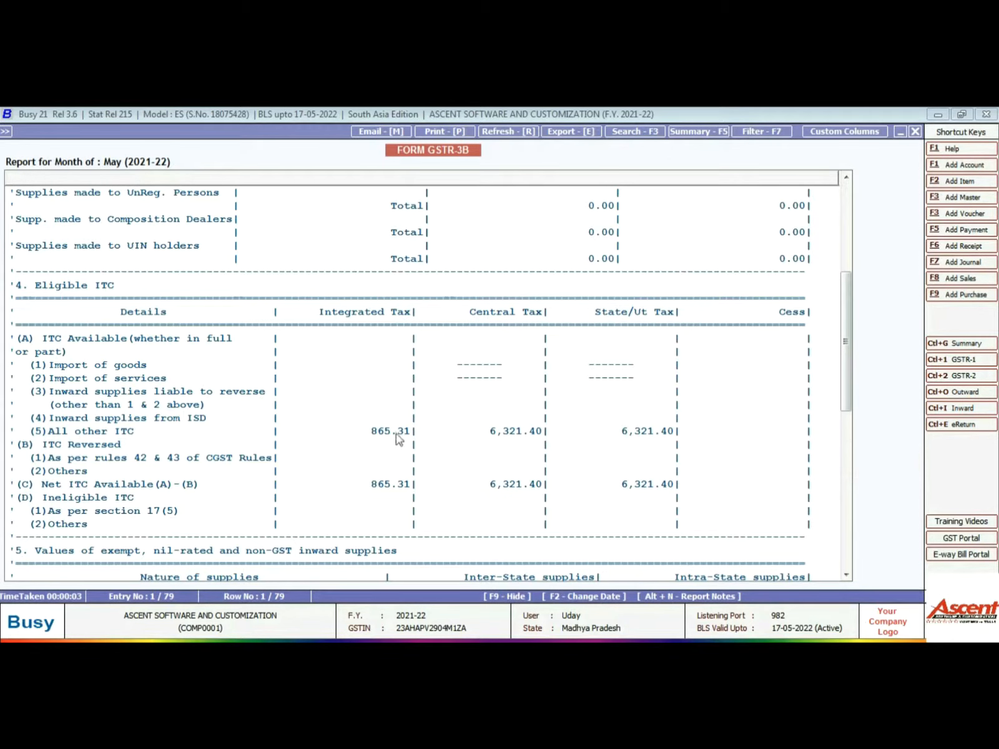
{"action": "scroll", "coordinate": [442, 433], "scroll_direction": "up", "scroll_amount": 6}
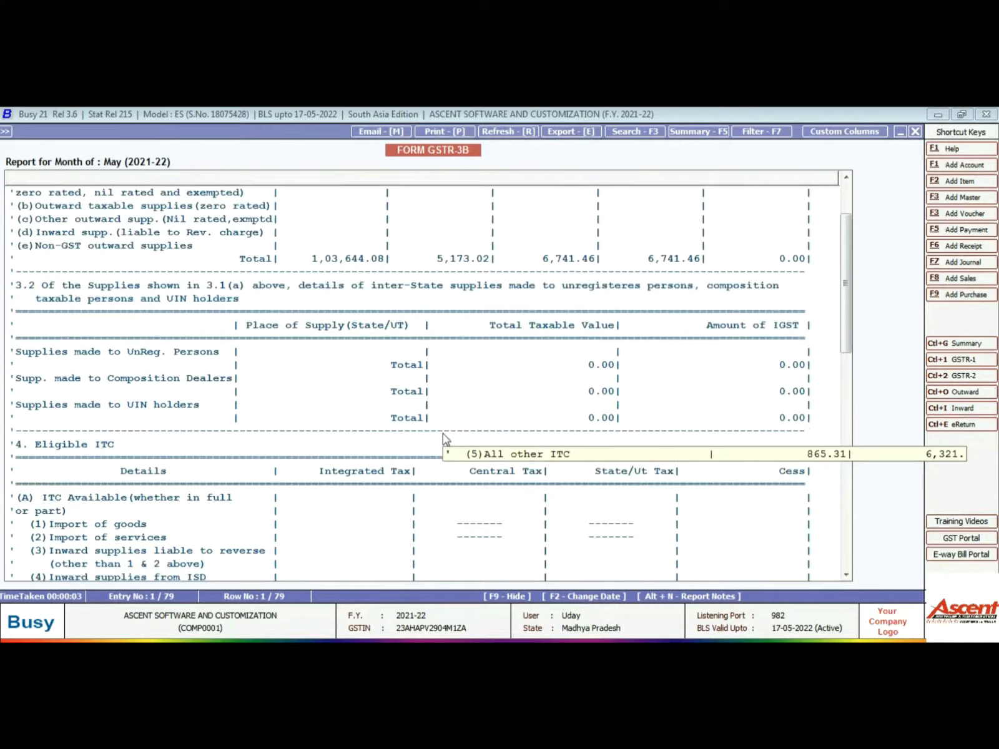
- Review the May Sale / Sale Return invoices behind outward taxable supplies row 3.1(a)
{"action": "key", "text": "Down"}
{"action": "key", "text": "Down"}
{"action": "key", "text": "Down"}
{"action": "key", "text": "Down"}
{"action": "key", "text": "Down"}
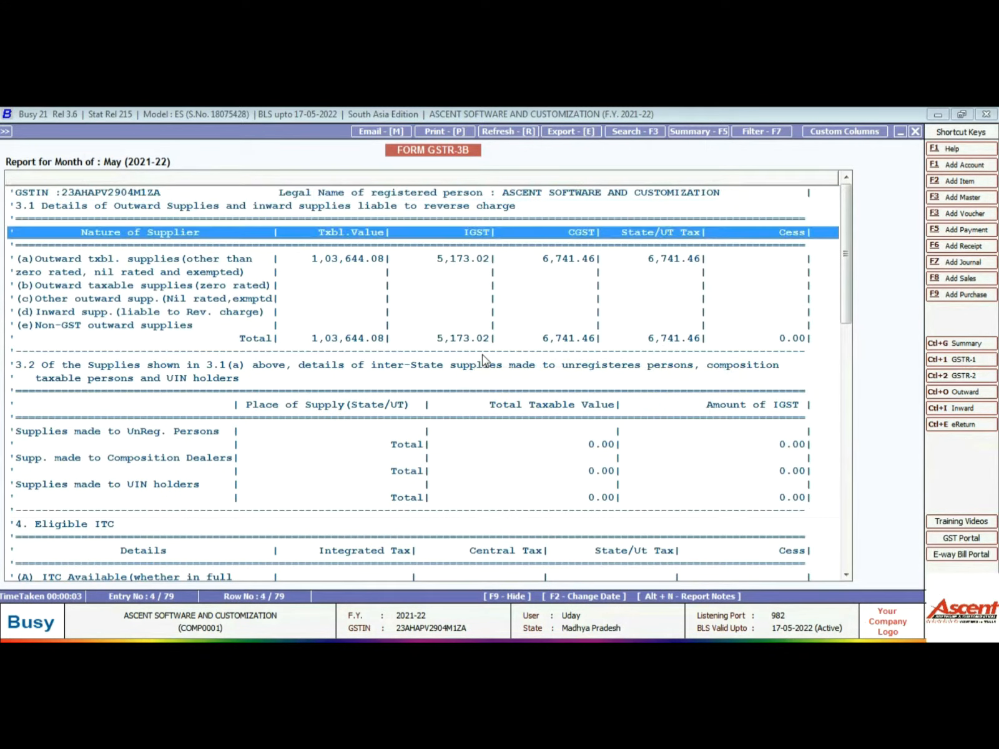
{"action": "key", "text": "Return"}
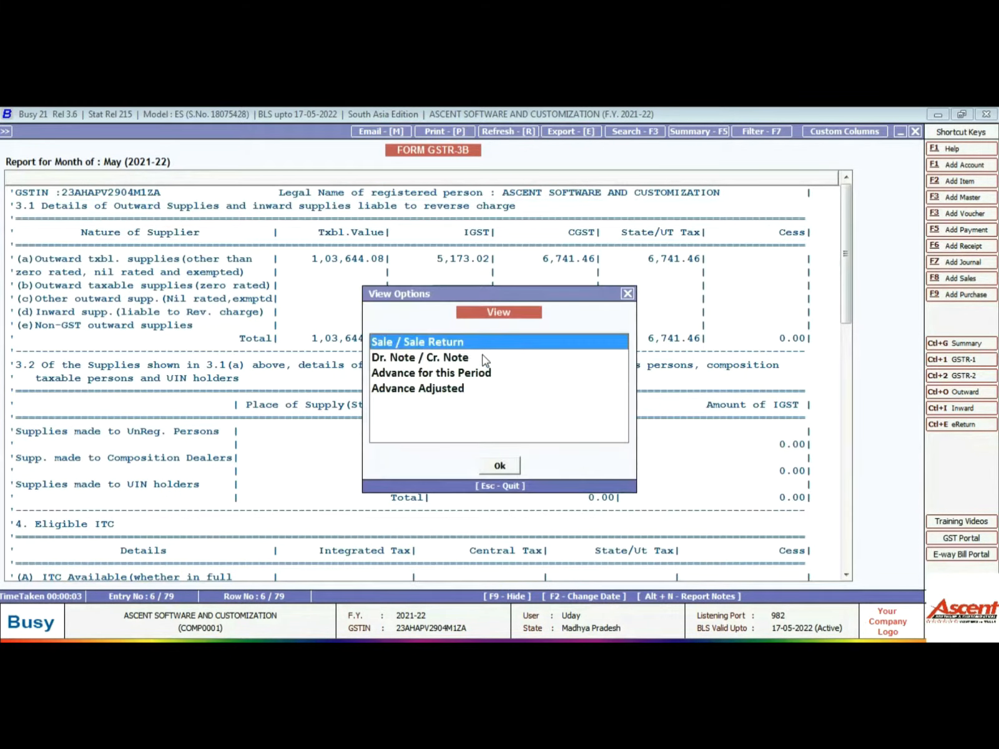
{"action": "key", "text": "Return"}
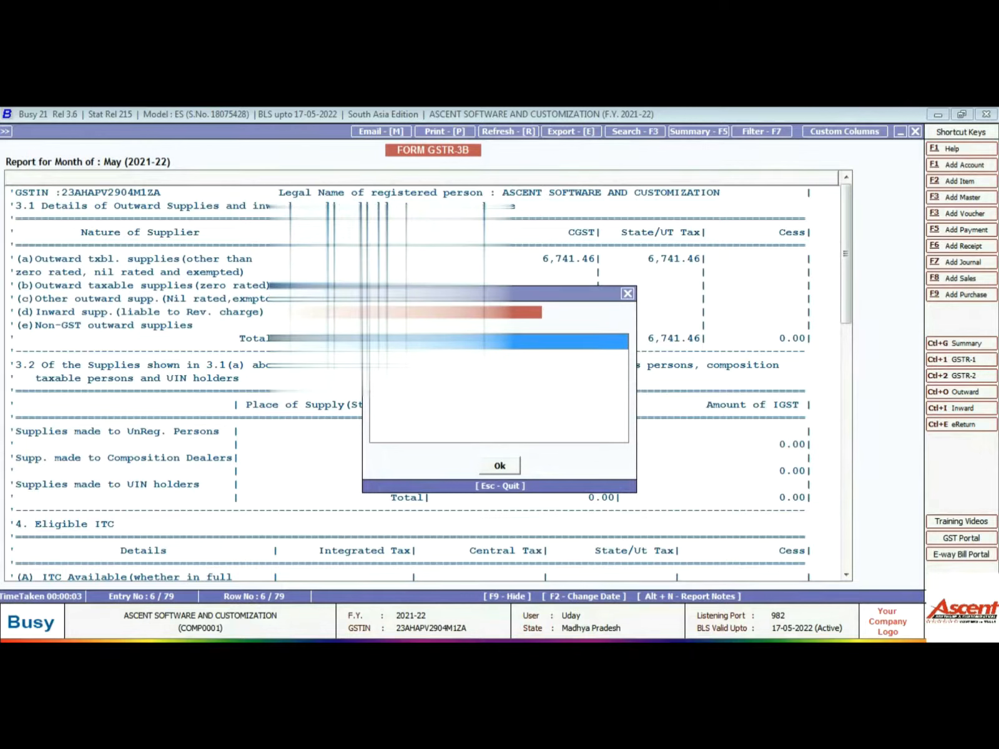
{"action": "key", "text": "Return"}
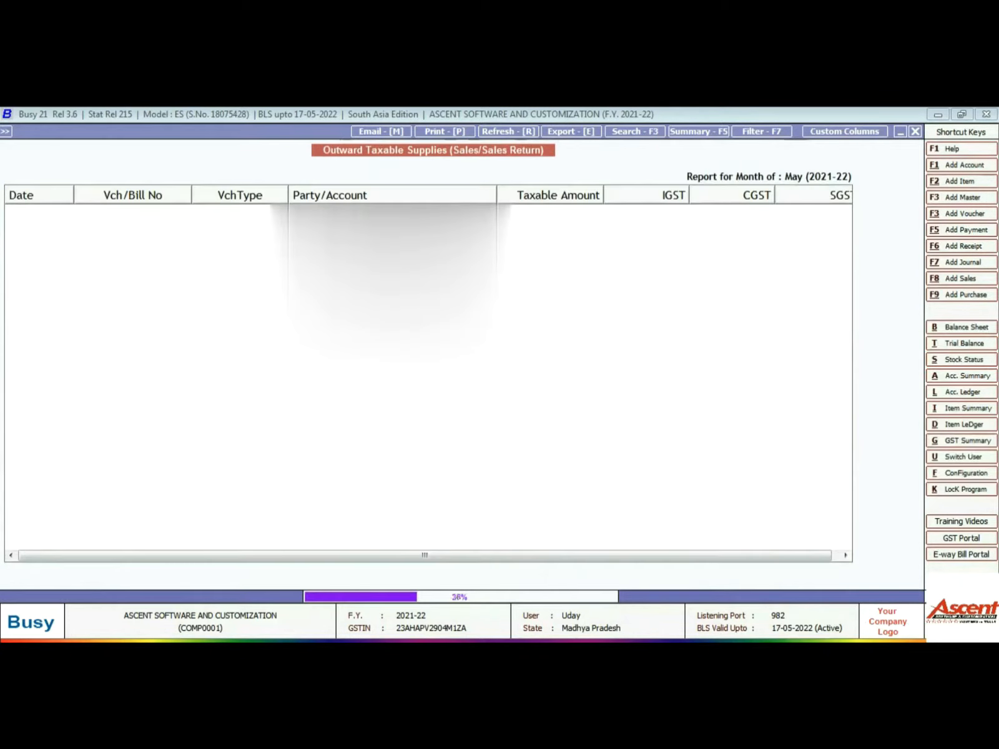
{"action": "key", "text": "Down"}
{"action": "key", "text": "Down"}
{"action": "key", "text": "Down"}
{"action": "key", "text": "Down"}
{"action": "key", "text": "Down"}
{"action": "key", "text": "Down"}
{"action": "key", "text": "Down"}
{"action": "key", "text": "Down"}
{"action": "key", "text": "Down"}
{"action": "key", "text": "Down"}
{"action": "key", "text": "Up"}
{"action": "key", "text": "Up"}
{"action": "key", "text": "Up"}
{"action": "key", "text": "Up"}
{"action": "key", "text": "Up"}
{"action": "key", "text": "Up"}
{"action": "key", "text": "Up"}
{"action": "key", "text": "Up"}
{"action": "key", "text": "Up"}
{"action": "key", "text": "Up"}
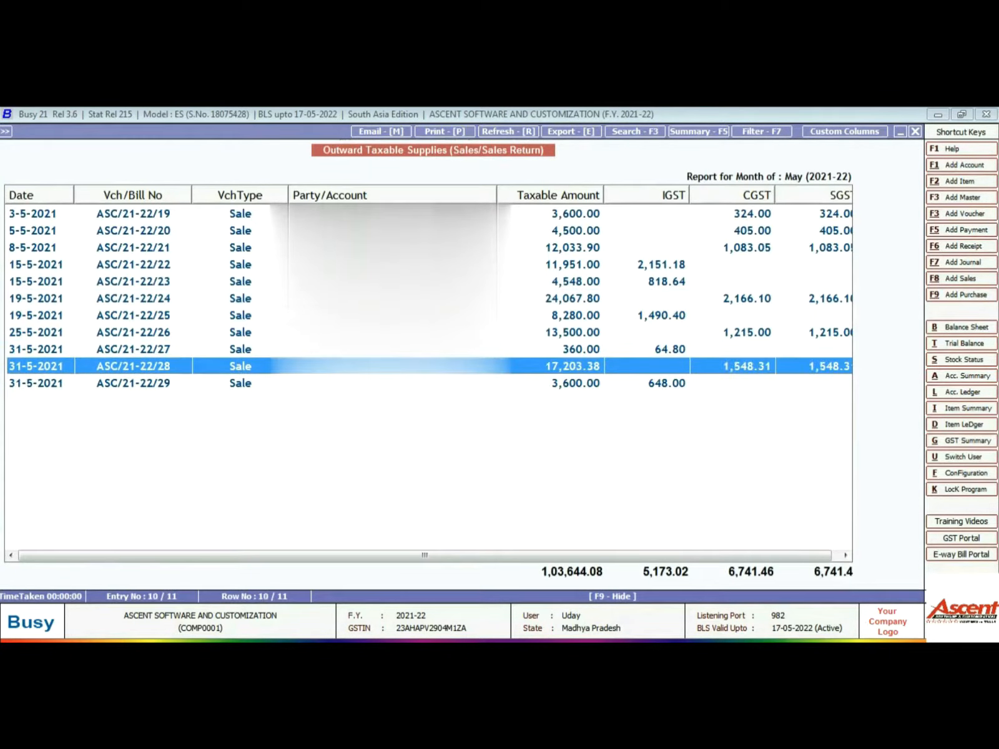
{"action": "key", "text": "Down"}
{"action": "key", "text": "Down"}
{"action": "key", "text": "Down"}
{"action": "key", "text": "Down"}
{"action": "key", "text": "Down"}
{"action": "key", "text": "Down"}
{"action": "key", "text": "Down"}
{"action": "key", "text": "Down"}
{"action": "key", "text": "Down"}
{"action": "key", "text": "Down"}
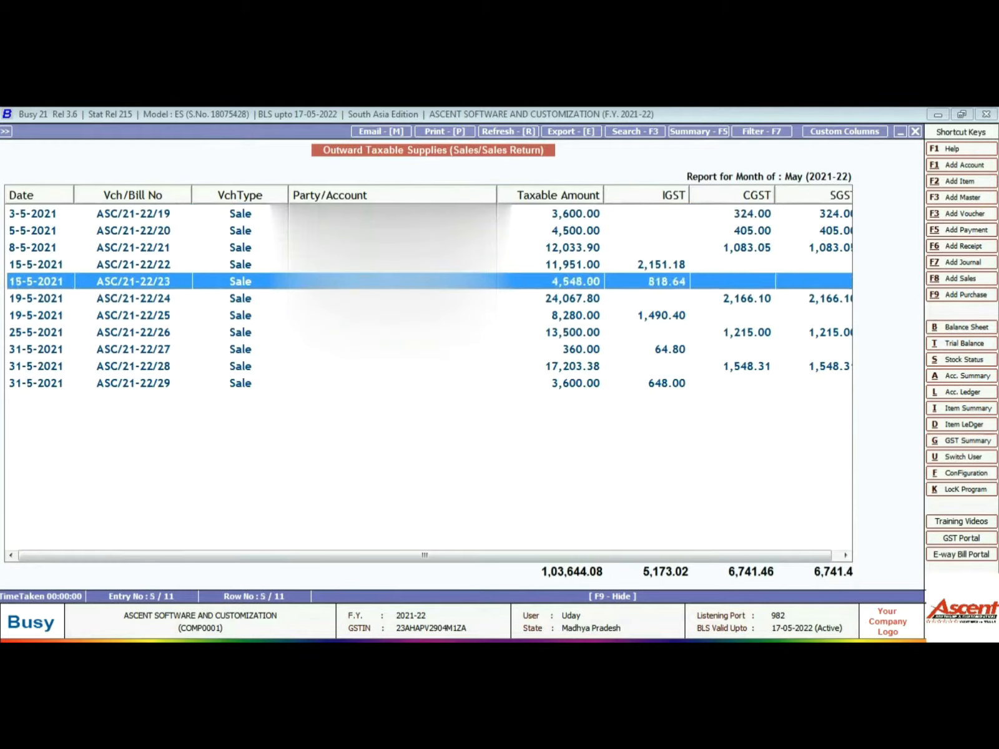
{"action": "key", "text": "Up"}
{"action": "key", "text": "Up"}
{"action": "key", "text": "Up"}
{"action": "key", "text": "Up"}
{"action": "key", "text": "Up"}
{"action": "key", "text": "Up"}
{"action": "key", "text": "Up"}
{"action": "key", "text": "Up"}
{"action": "key", "text": "Up"}
{"action": "key", "text": "Up"}
{"action": "key", "text": "Down"}
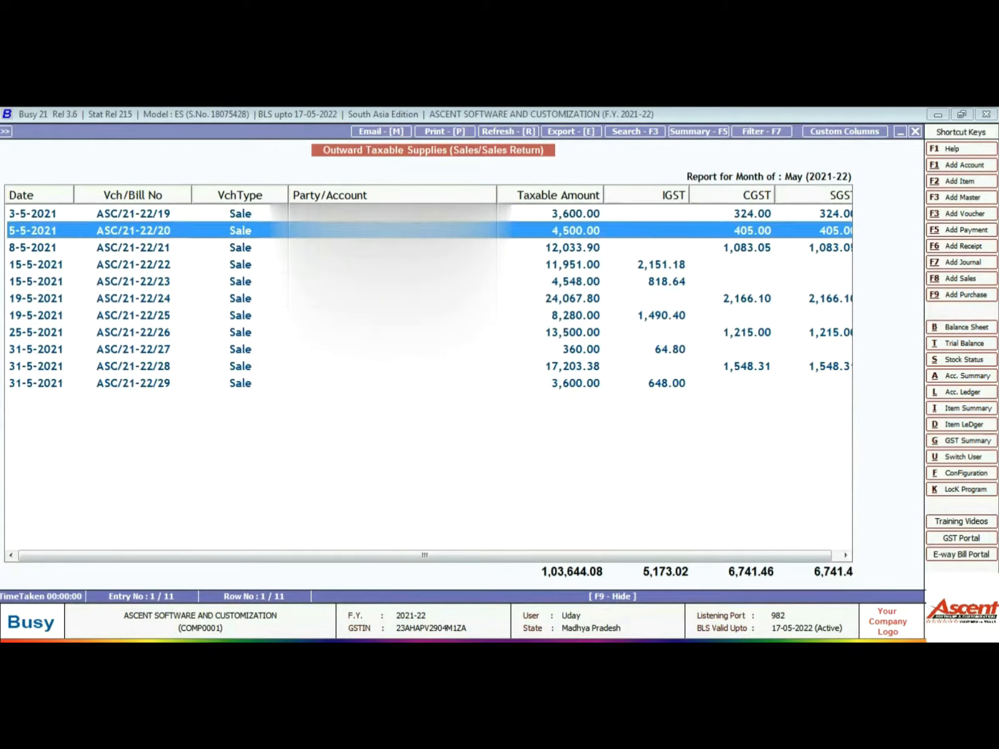
{"action": "key", "text": "Down"}
{"action": "key", "text": "Down"}
{"action": "key", "text": "Down"}
{"action": "key", "text": "Down"}
{"action": "key", "text": "Down"}
{"action": "key", "text": "Down"}
{"action": "key", "text": "Down"}
{"action": "key", "text": "Down"}
{"action": "key", "text": "Down"}
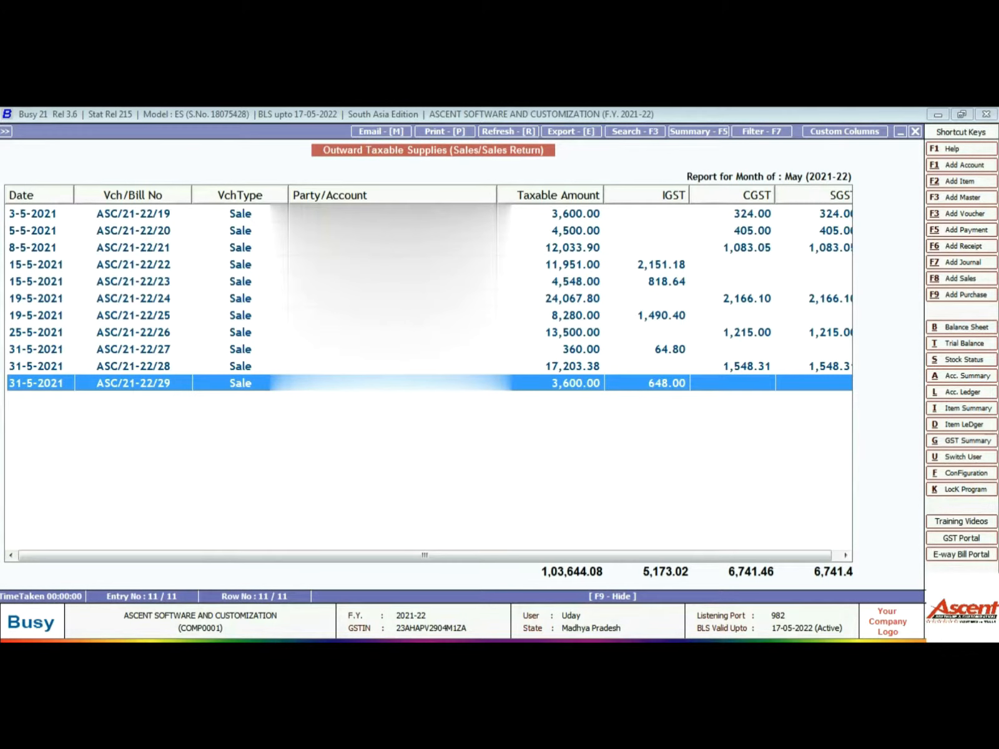
{"action": "key", "text": "Escape"}
- Open the breakdown choices for the 4(A)(5) All other ITC row
{"action": "key", "text": "Down"}
{"action": "key", "text": "Down"}
{"action": "key", "text": "Escape"}
{"action": "key", "text": "Down"}
{"action": "key", "text": "Down"}
{"action": "key", "text": "Down"}
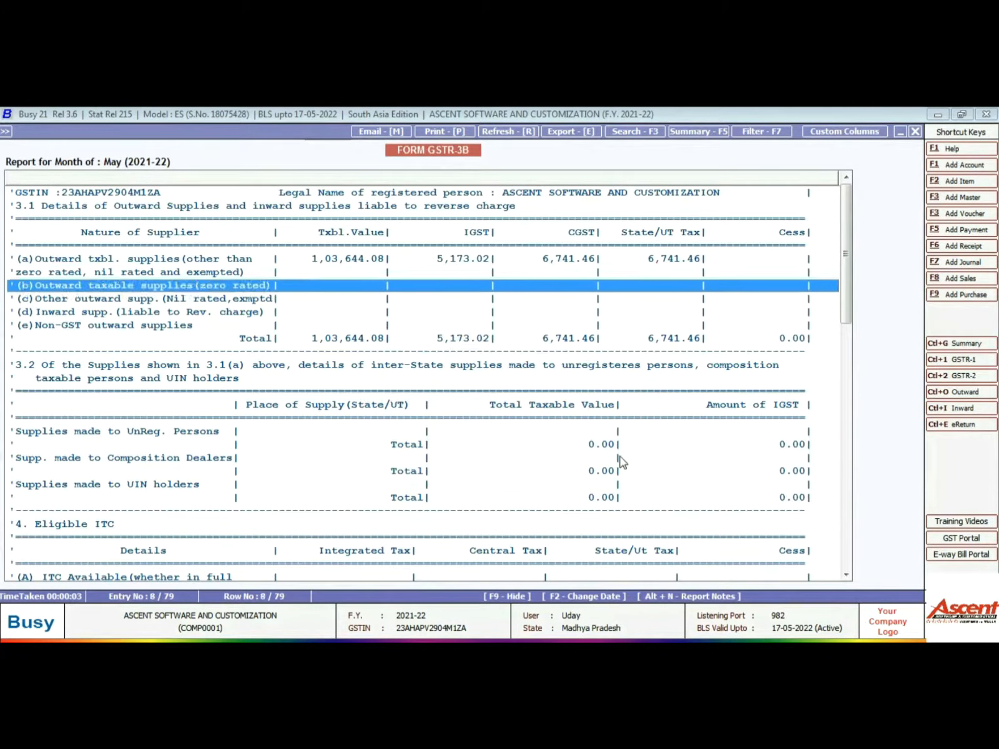
{"action": "key", "text": "Down"}
{"action": "key", "text": "Down"}
{"action": "key", "text": "Down"}
{"action": "key", "text": "Down"}
{"action": "key", "text": "Down"}
{"action": "key", "text": "Down"}
{"action": "key", "text": "Down"}
{"action": "key", "text": "Down"}
{"action": "key", "text": "Down"}
{"action": "key", "text": "Down"}
{"action": "key", "text": "Down"}
{"action": "key", "text": "Down"}
{"action": "key", "text": "Down"}
{"action": "key", "text": "Down"}
{"action": "key", "text": "Down"}
{"action": "key", "text": "Down"}
{"action": "key", "text": "Down"}
{"action": "key", "text": "Down"}
{"action": "key", "text": "Down"}
{"action": "key", "text": "Down"}
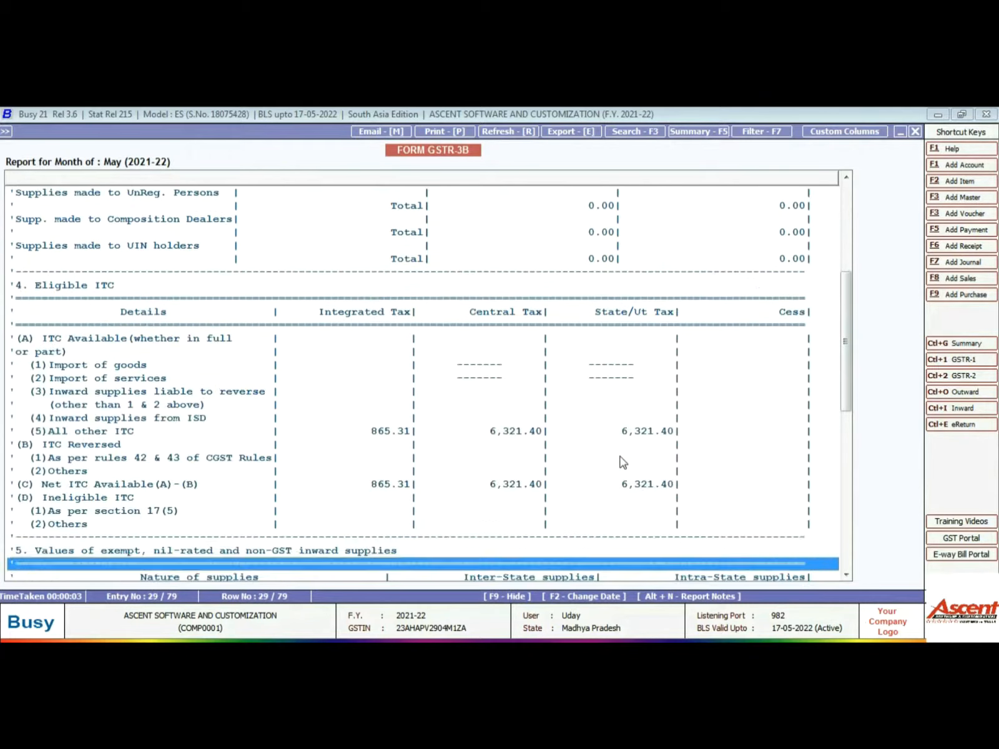
{"action": "key", "text": "Up"}
{"action": "key", "text": "Up"}
{"action": "key", "text": "Up"}
{"action": "key", "text": "Up"}
{"action": "key", "text": "Up"}
{"action": "key", "text": "Up"}
{"action": "key", "text": "Up"}
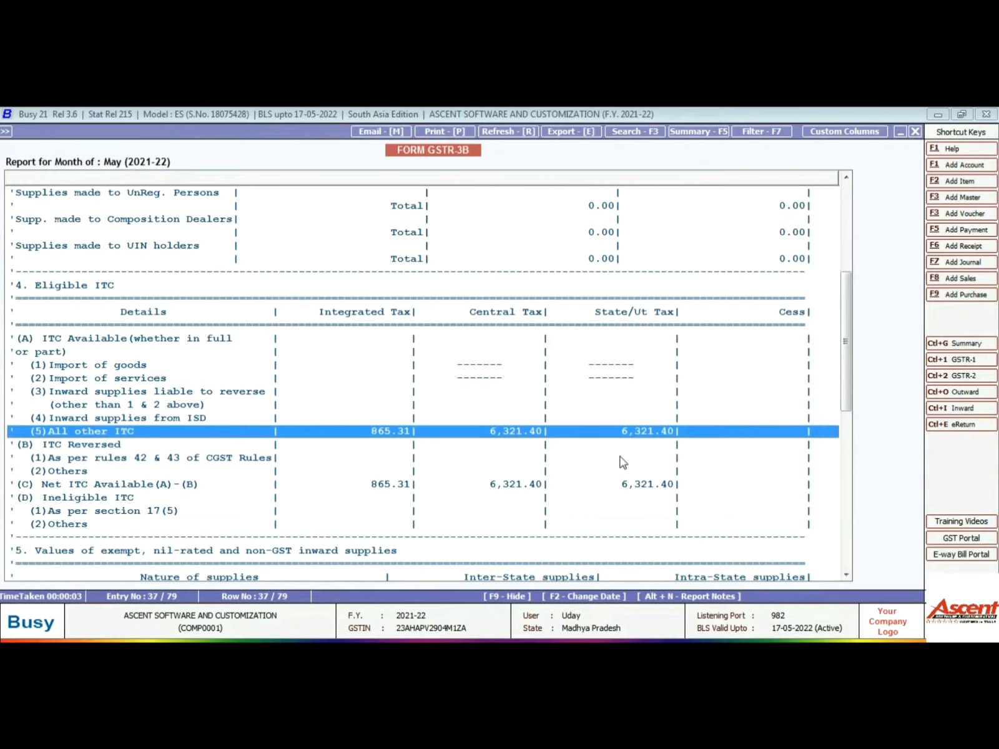
{"action": "key", "text": "Return"}
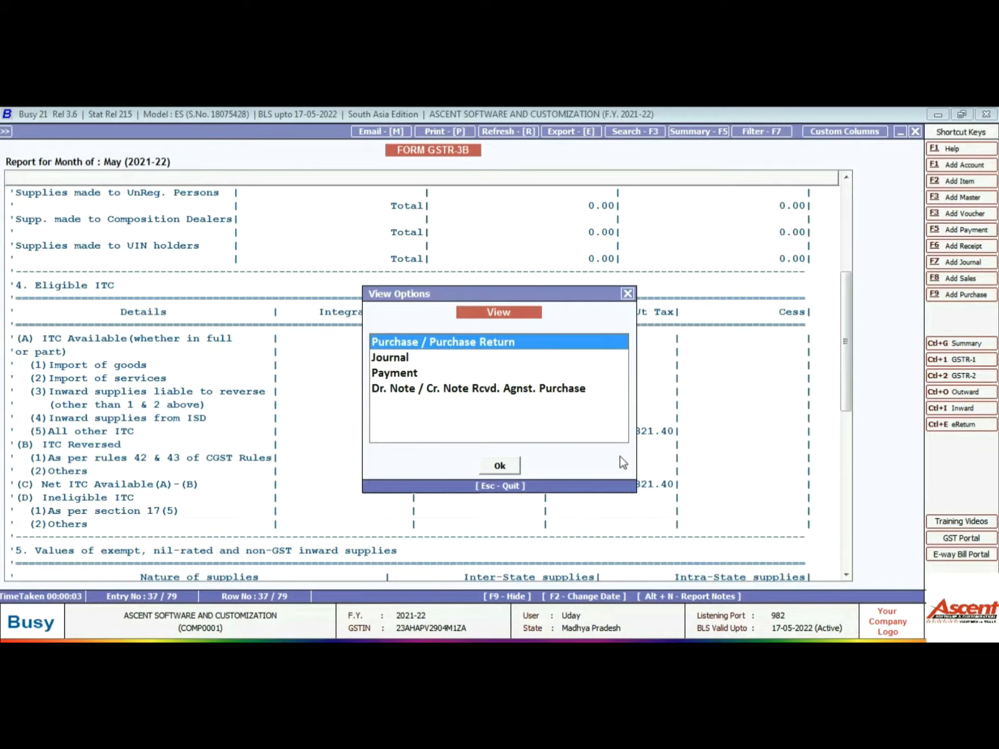
- Review the Purchase / Purchase Return vouchers behind the All other ITC figure
{"action": "key", "text": "Return"}
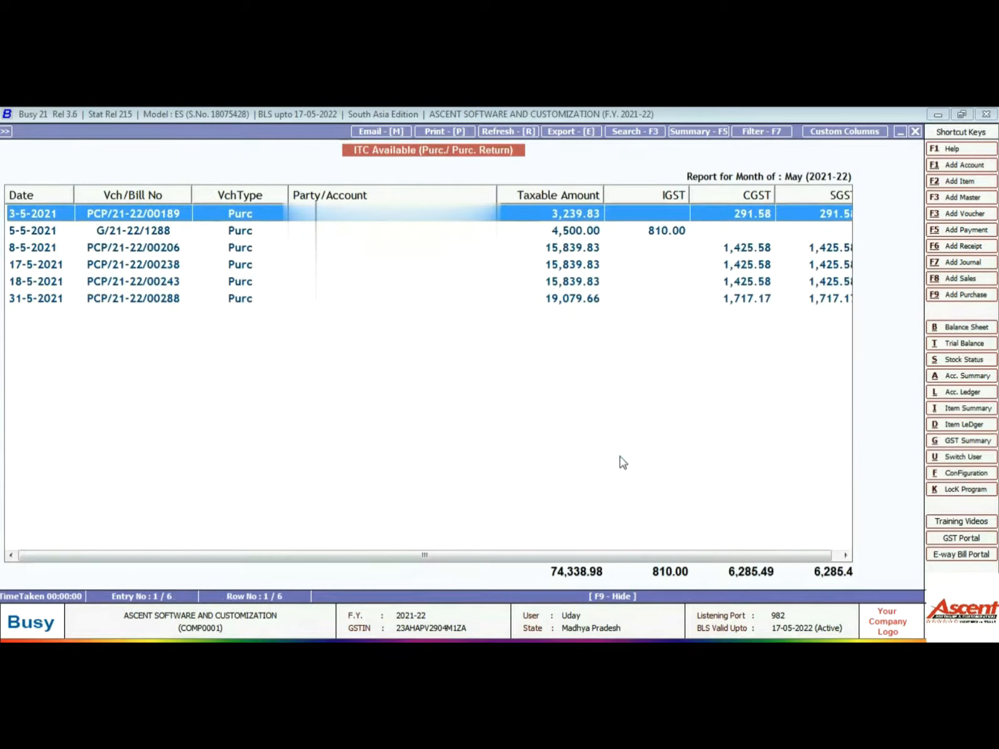
{"action": "key", "text": "Down"}
{"action": "key", "text": "Down"}
{"action": "key", "text": "Down"}
{"action": "key", "text": "Down"}
{"action": "key", "text": "Down"}
{"action": "key", "text": "Up"}
{"action": "key", "text": "Up"}
{"action": "key", "text": "Up"}
{"action": "key", "text": "Up"}
{"action": "key", "text": "Up"}
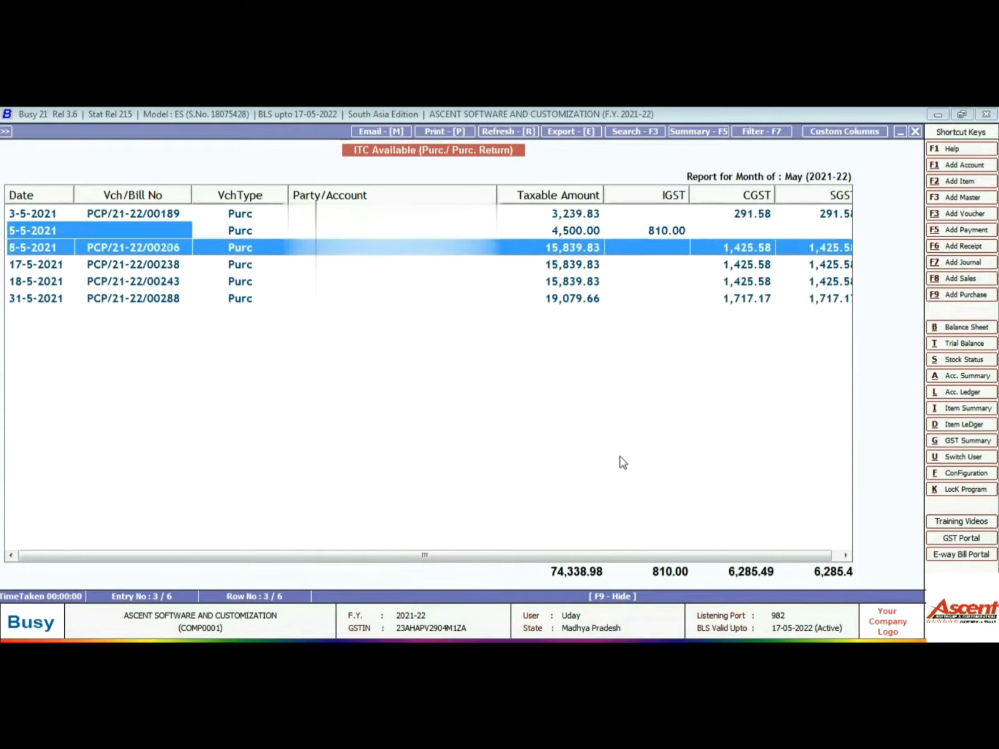
{"action": "key", "text": "Down"}
{"action": "key", "text": "Down"}
{"action": "key", "text": "Down"}
{"action": "key", "text": "Down"}
{"action": "key", "text": "Down"}
{"action": "key", "text": "Up"}
{"action": "key", "text": "Up"}
{"action": "key", "text": "Up"}
{"action": "key", "text": "Up"}
{"action": "key", "text": "Up"}
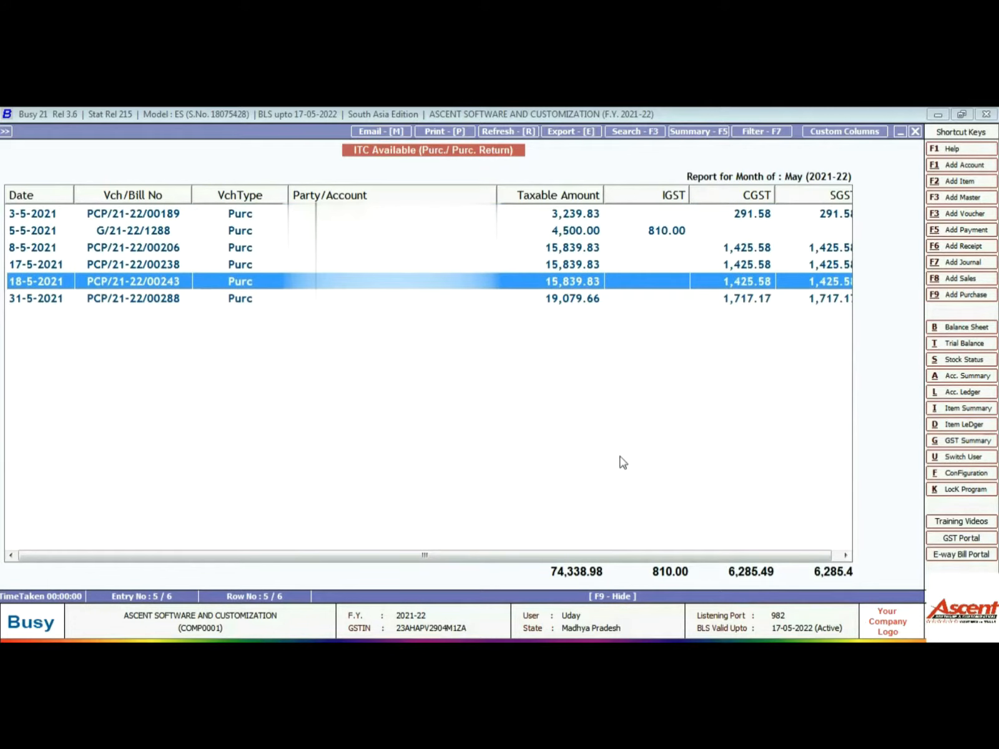
{"action": "key", "text": "Down"}
{"action": "key", "text": "Down"}
{"action": "key", "text": "Down"}
{"action": "key", "text": "Down"}
{"action": "key", "text": "Down"}
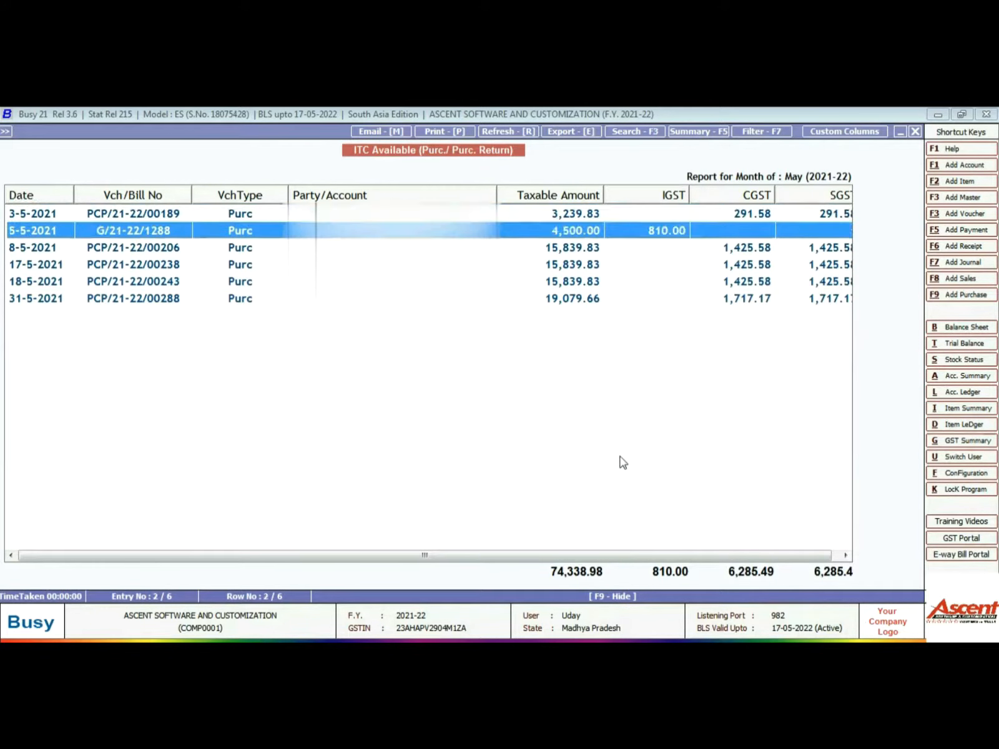
{"action": "key", "text": "Up"}
{"action": "key", "text": "Up"}
{"action": "key", "text": "Up"}
{"action": "key", "text": "Up"}
{"action": "key", "text": "Up"}
{"action": "key", "text": "Down"}
{"action": "key", "text": "Down"}
{"action": "key", "text": "Down"}
{"action": "key", "text": "Down"}
{"action": "key", "text": "Down"}
{"action": "key", "text": "Up"}
{"action": "key", "text": "Up"}
{"action": "key", "text": "Up"}
{"action": "key", "text": "Up"}
{"action": "key", "text": "Up"}
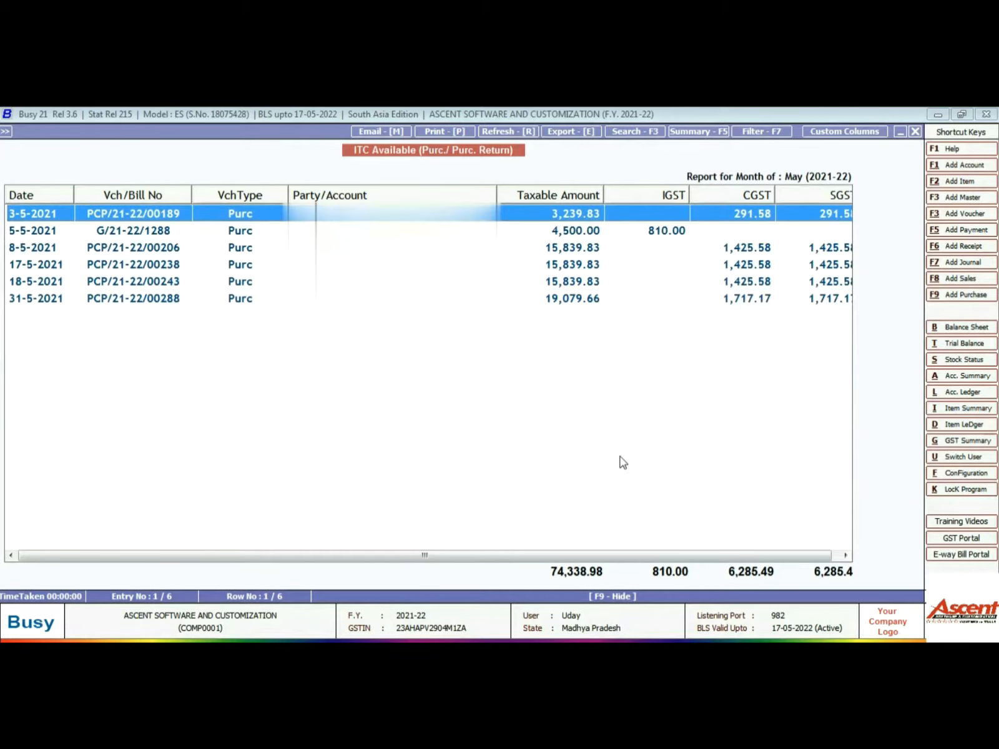
{"action": "key", "text": "Escape"}
- Review the ITC journal entries, including the 30-5-2021 entry, then close the view options
{"action": "key", "text": "Down"}
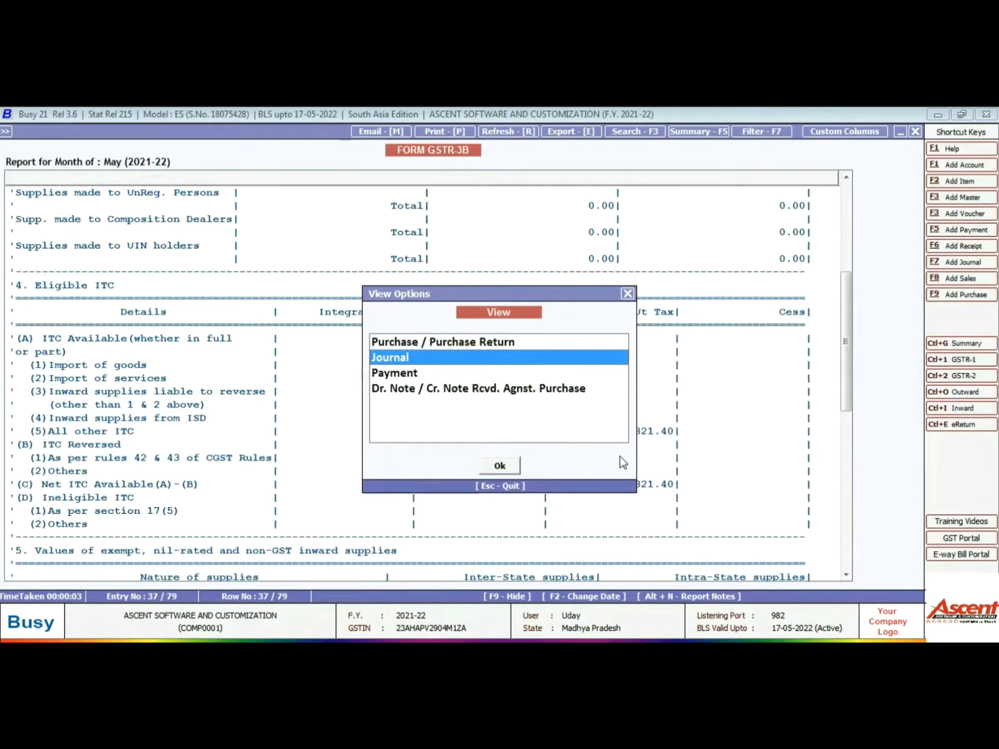
{"action": "key", "text": "Return"}
{"action": "key", "text": "Down"}
{"action": "key", "text": "Down"}
{"action": "key", "text": "Down"}
{"action": "key", "text": "Down"}
{"action": "key", "text": "Up"}
{"action": "key", "text": "Up"}
{"action": "key", "text": "Up"}
{"action": "key", "text": "Up"}
{"action": "key", "text": "Down"}
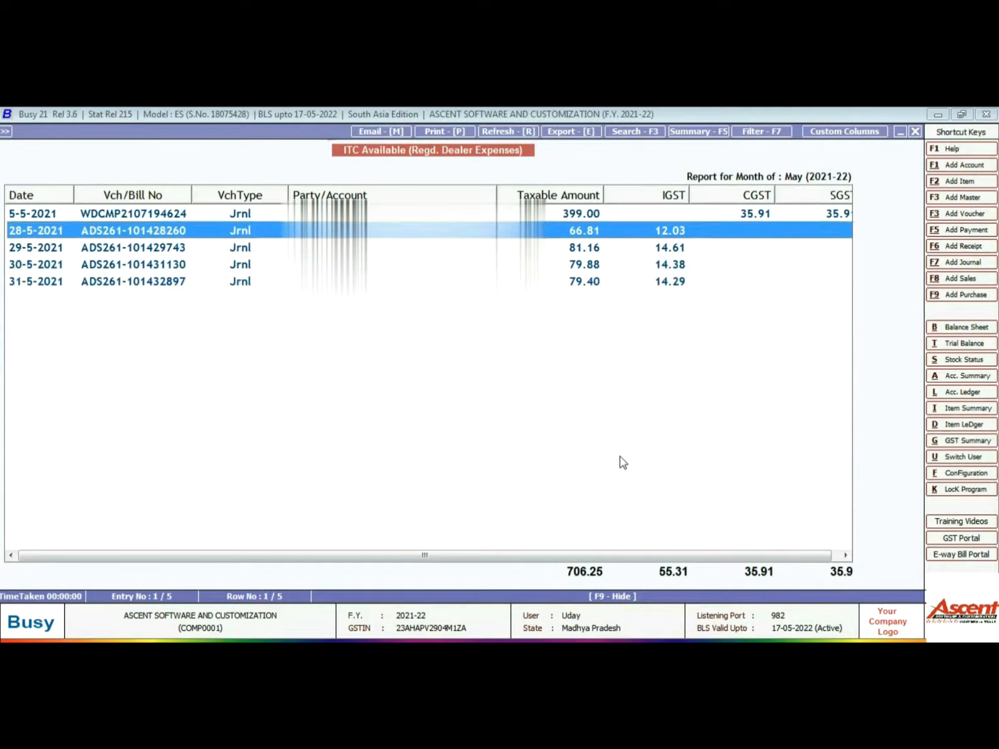
{"action": "key", "text": "Down"}
{"action": "key", "text": "Down"}
{"action": "key", "text": "Down"}
{"action": "key", "text": "Up"}
{"action": "key", "text": "Up"}
{"action": "key", "text": "Up"}
{"action": "key", "text": "Up"}
{"action": "key", "text": "Down"}
{"action": "key", "text": "Down"}
{"action": "key", "text": "Down"}
{"action": "key", "text": "Down"}
{"action": "key", "text": "Right"}
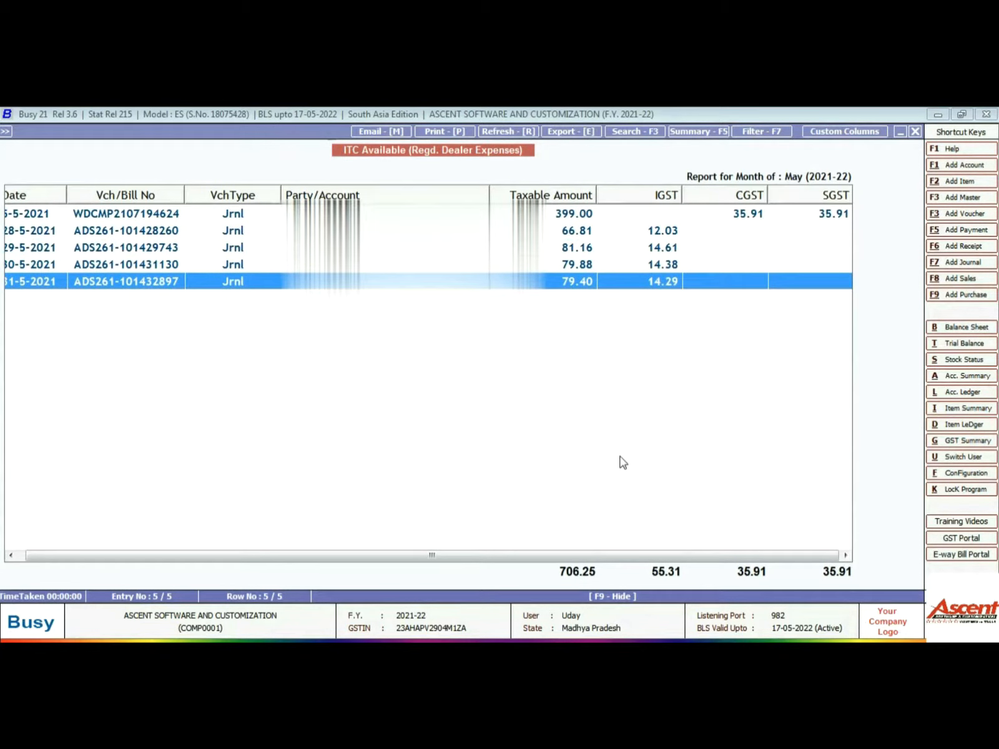
{"action": "key", "text": "Left"}
{"action": "key", "text": "Up"}
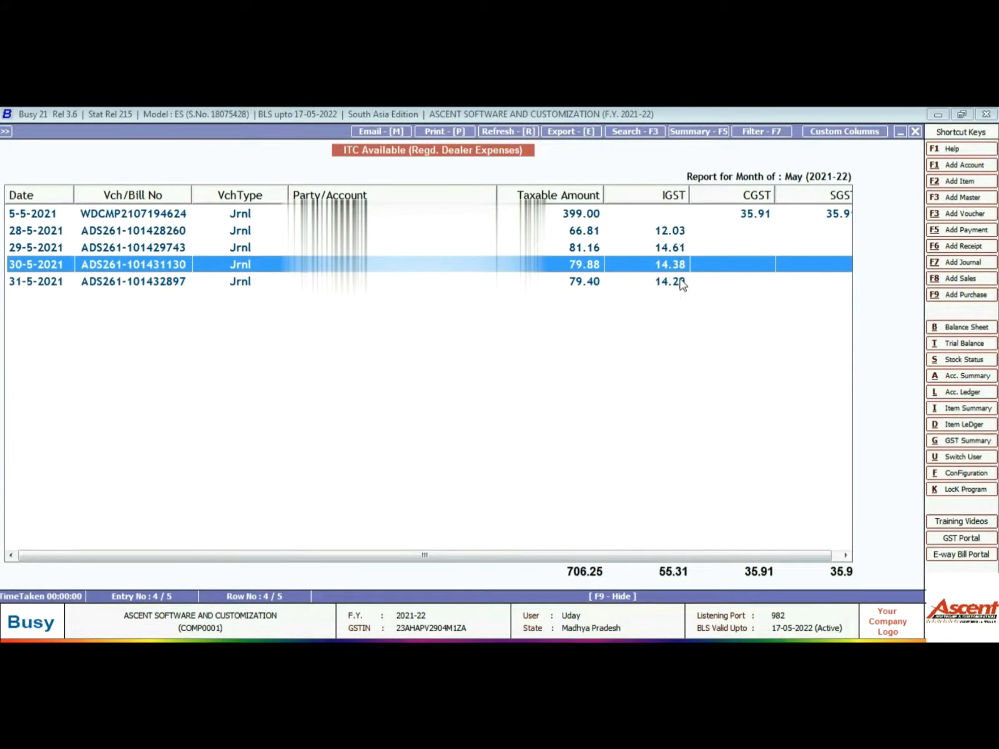
{"action": "key", "text": "Escape"}
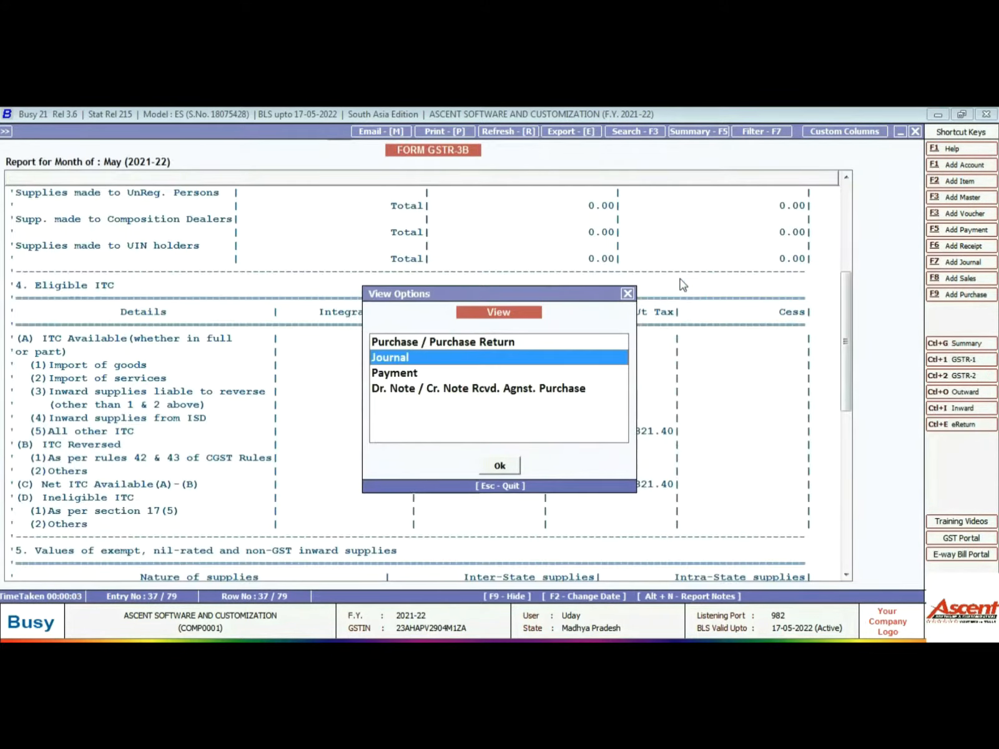
{"action": "key", "text": "Down"}
{"action": "key", "text": "Down"}
{"action": "key", "text": "Escape"}
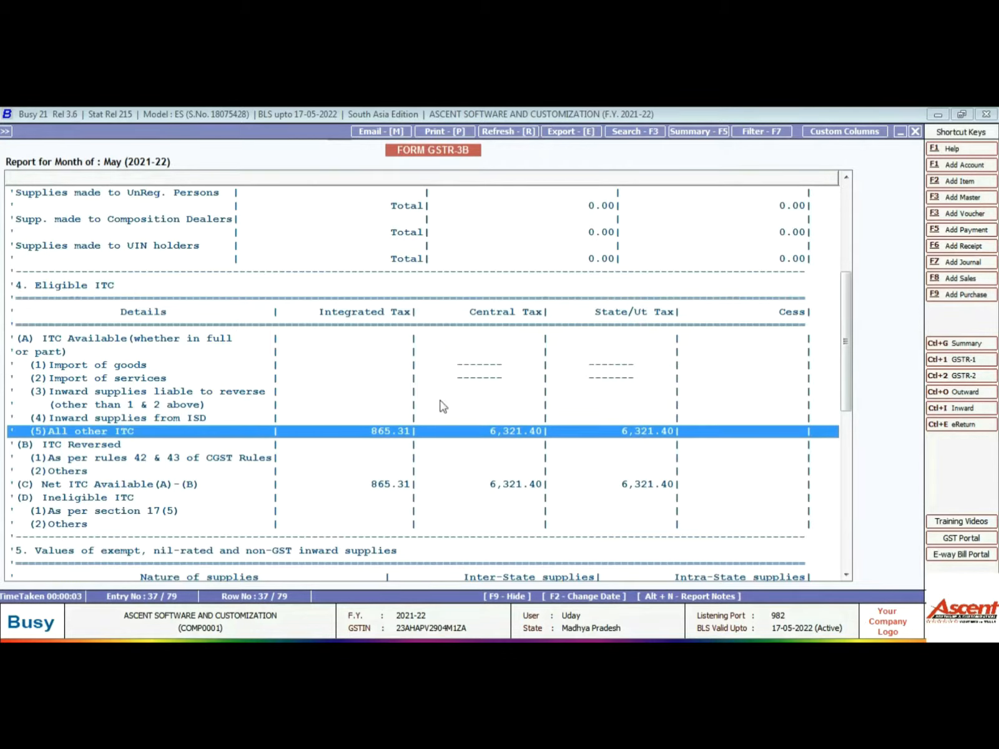
- Close the GSTR-3B report and its Form GSTR-3B settings
{"action": "key", "text": "Escape"}
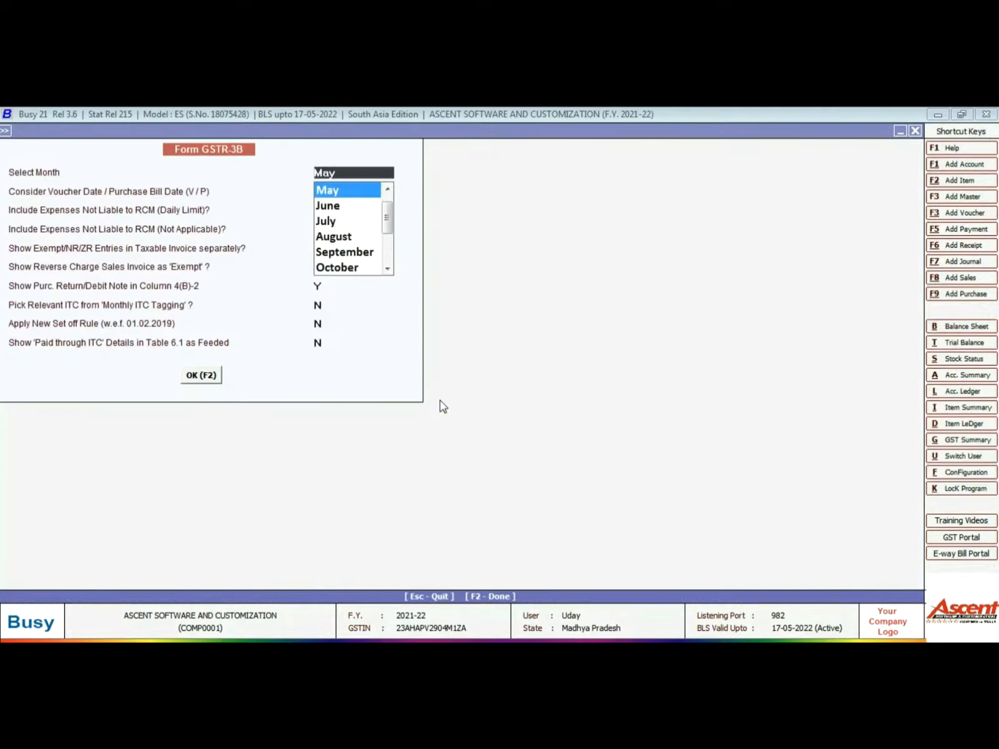
{"action": "key", "text": "Escape"}
{"action": "key", "text": "Escape"}
{"action": "key", "text": "Escape"}
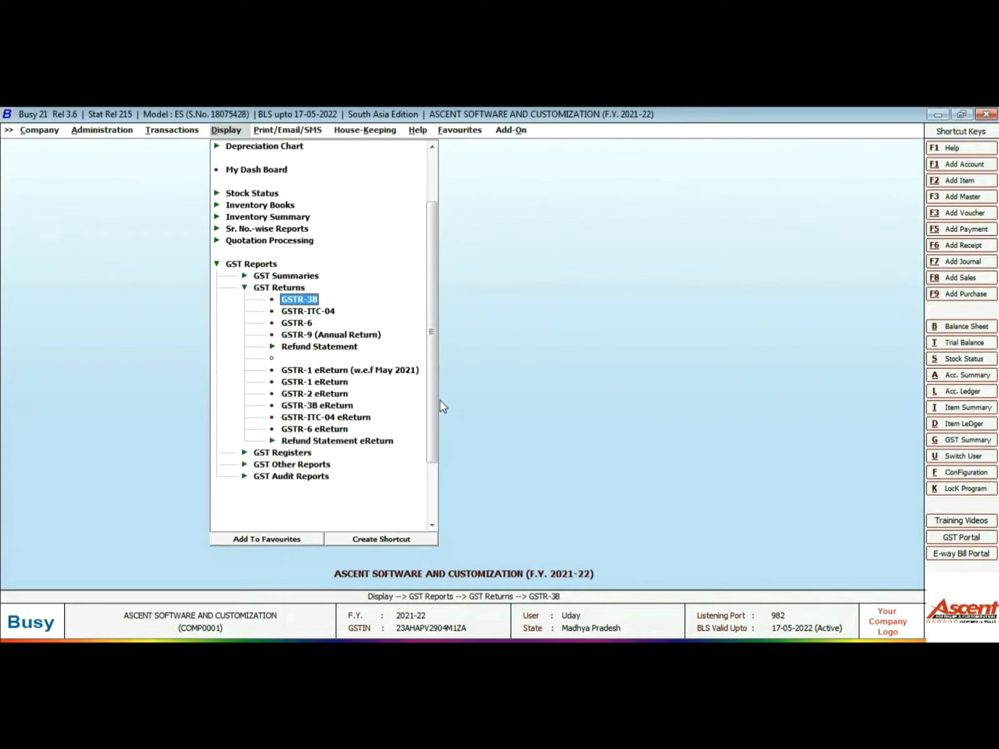
{"action": "key", "text": "Escape"}
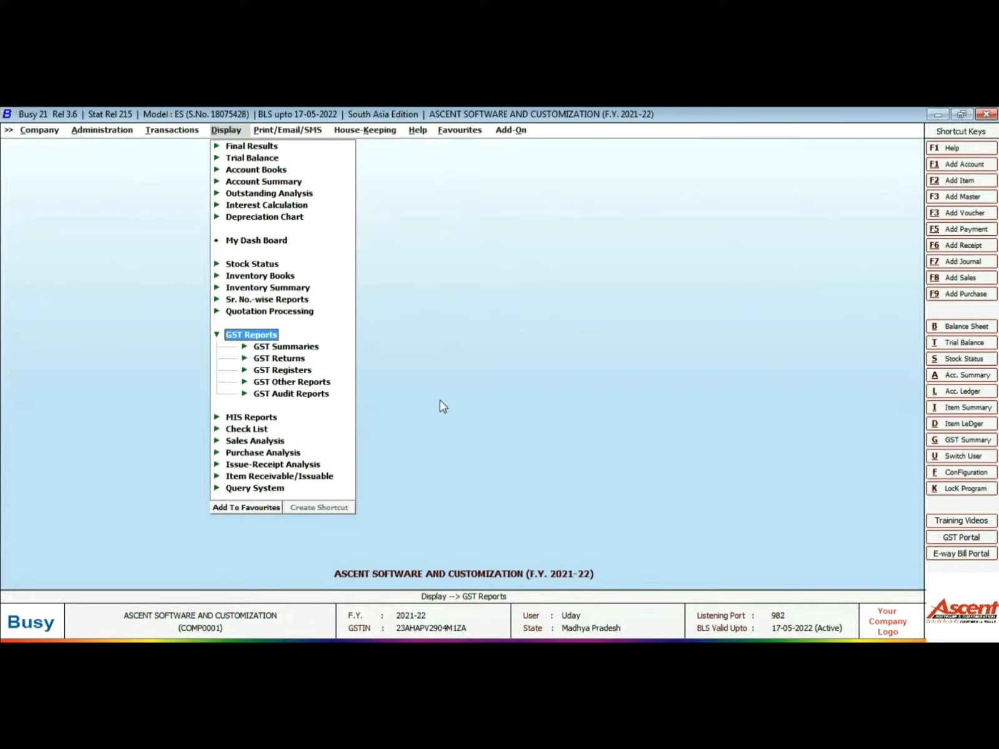
- Start GSTR-3B eReturn under GST Returns and choose JSON output
{"action": "key", "text": "Left"}
{"action": "key", "text": "Left"}
{"action": "key", "text": "Right"}
{"action": "key", "text": "Right"}
{"action": "key", "text": "Down"}
{"action": "key", "text": "Down"}
{"action": "key", "text": "Return"}
{"action": "key", "text": "Down"}
{"action": "key", "text": "Down"}
{"action": "key", "text": "Down"}
{"action": "key", "text": "Down"}
{"action": "key", "text": "Down"}
{"action": "key", "text": "Down"}
{"action": "key", "text": "Down"}
{"action": "key", "text": "Down"}
{"action": "key", "text": "Down"}
{"action": "key", "text": "Down"}
{"action": "key", "text": "Down"}
{"action": "key", "text": "Down"}
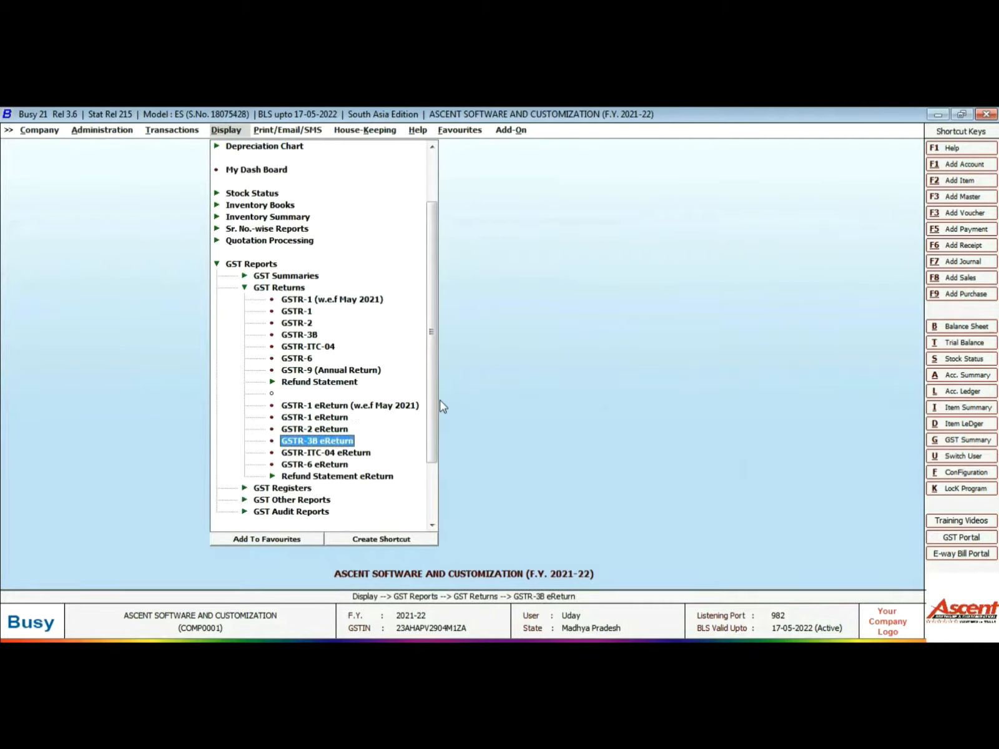
{"action": "key", "text": "Return"}
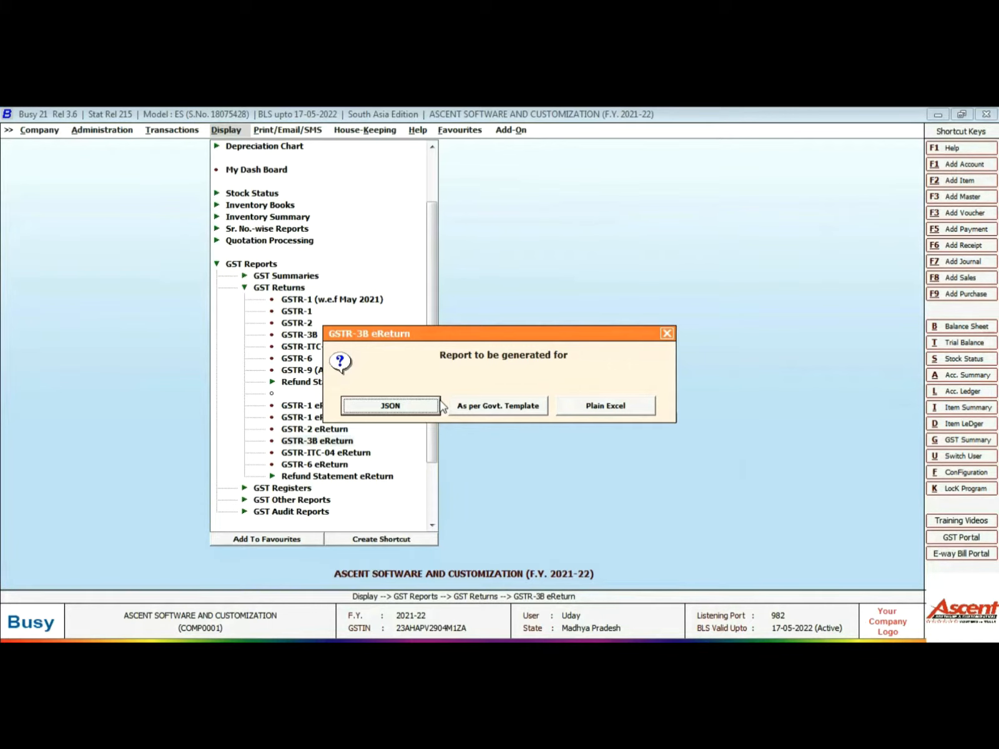
{"action": "key", "text": "Return"}
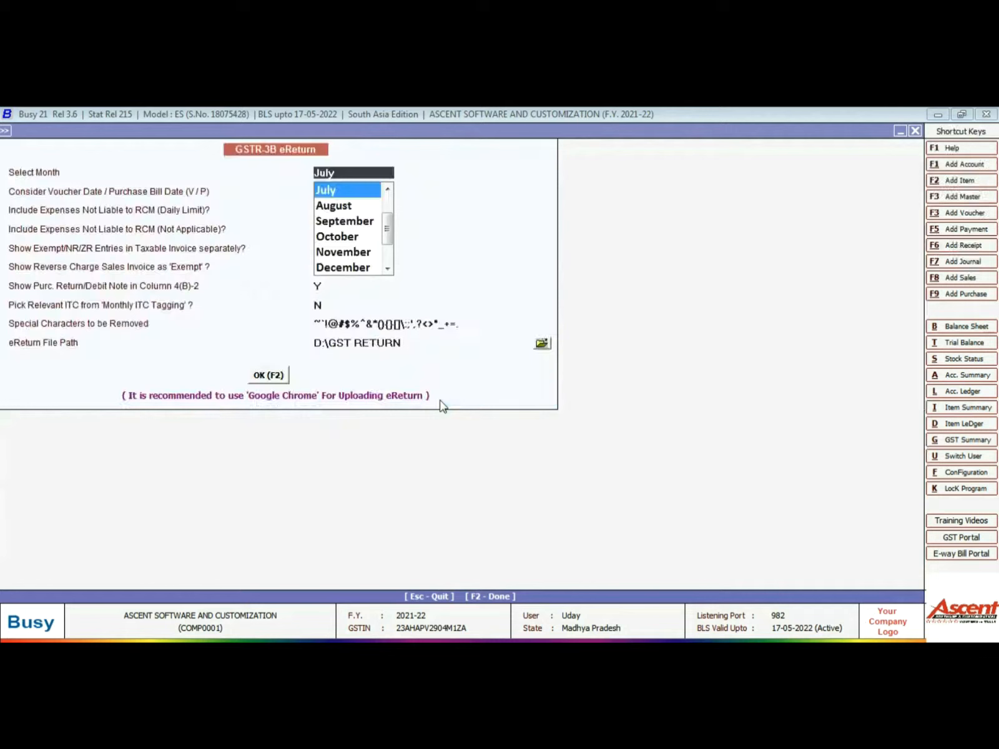
- Export the May GSTR-3B eReturn as JSON to D:\GST RETURN and dismiss the confirmation
{"action": "key", "text": "Up"}
{"action": "key", "text": "Up"}
{"action": "key", "text": "Up"}
{"action": "key", "text": "Down"}
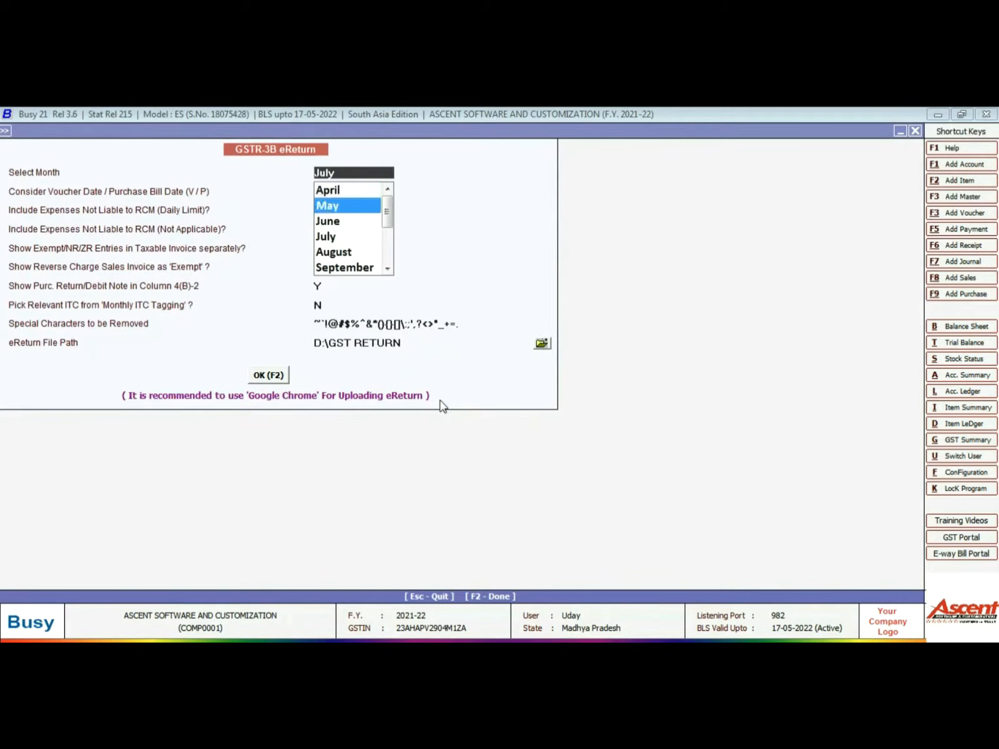
{"action": "key", "text": "Return"}
{"action": "key", "text": "Return"}
{"action": "key", "text": "Return"}
{"action": "key", "text": "Return"}
{"action": "key", "text": "Return"}
{"action": "key", "text": "Return"}
{"action": "key", "text": "Return"}
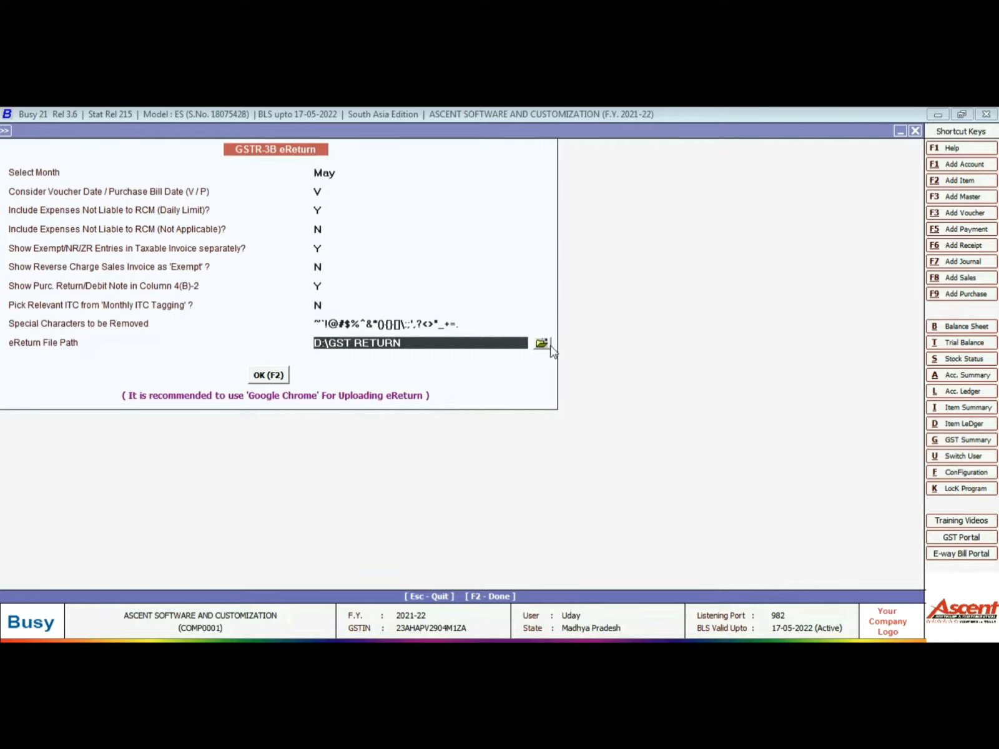
{"action": "left_click", "coordinate": [542, 344]}
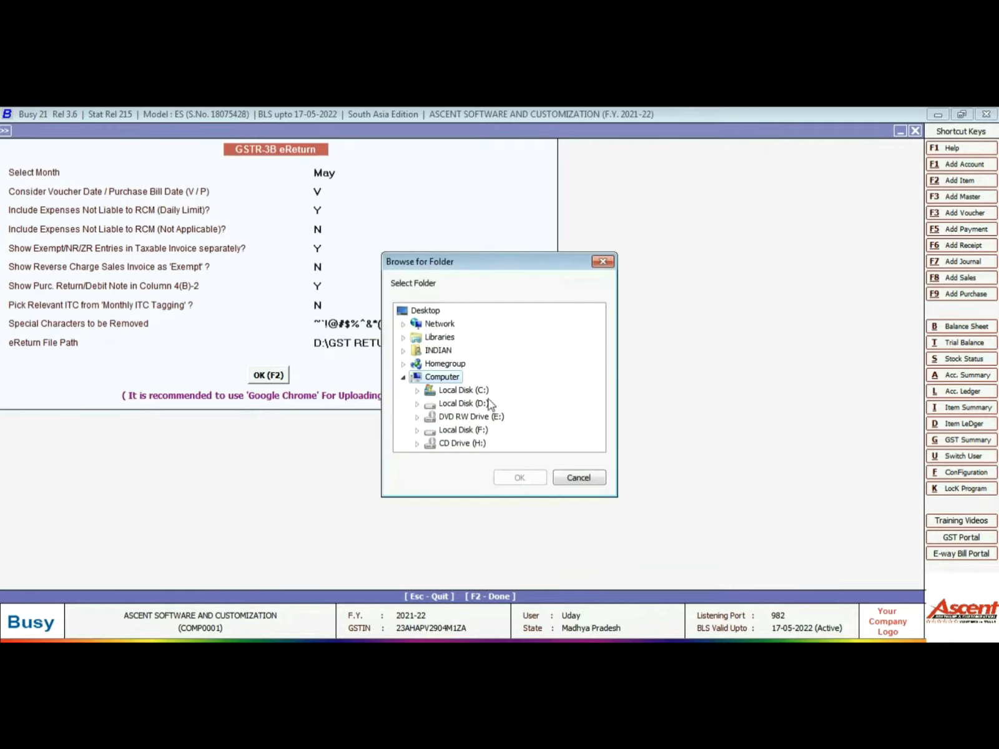
{"action": "left_click", "coordinate": [459, 405]}
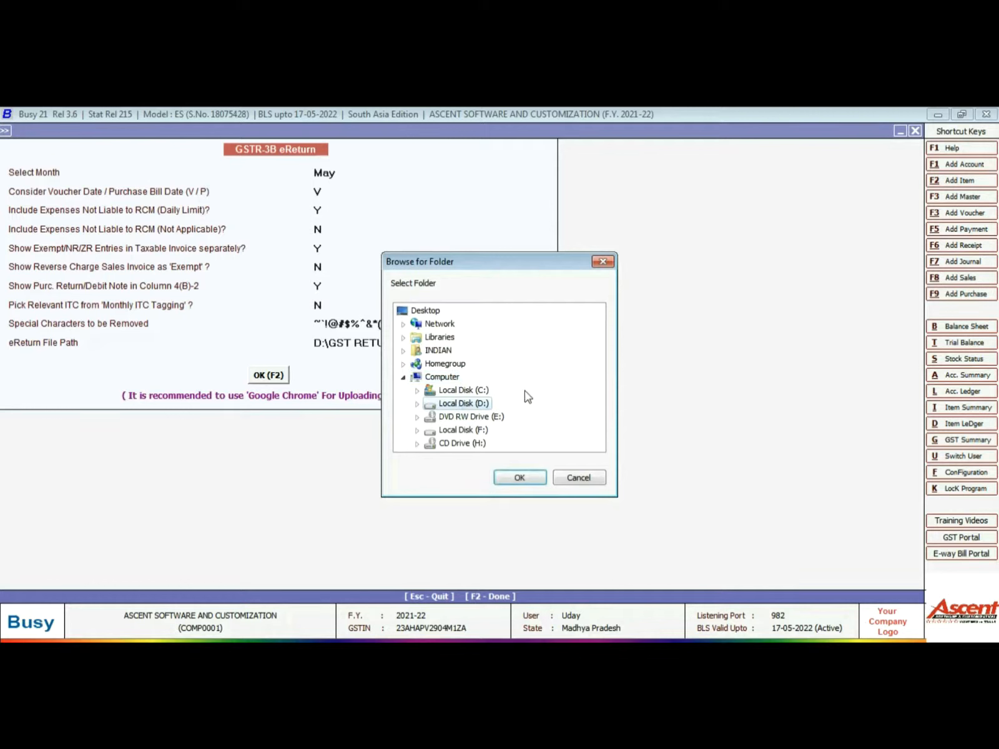
{"action": "double_click", "coordinate": [463, 405]}
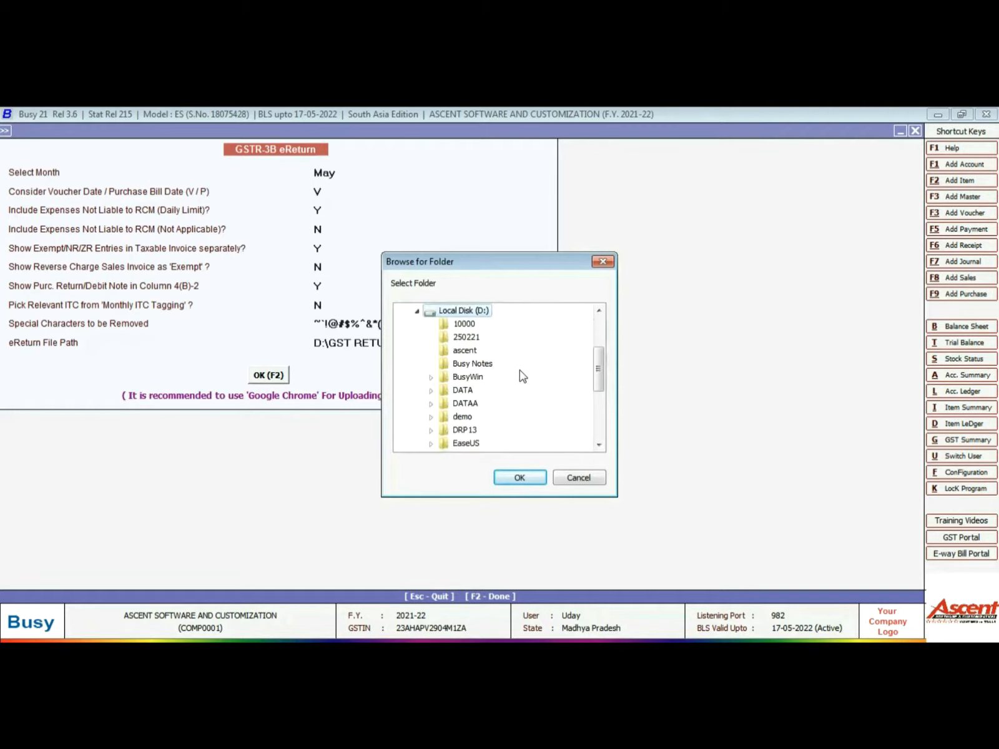
{"action": "scroll", "coordinate": [522, 374], "scroll_direction": "down", "scroll_amount": 3}
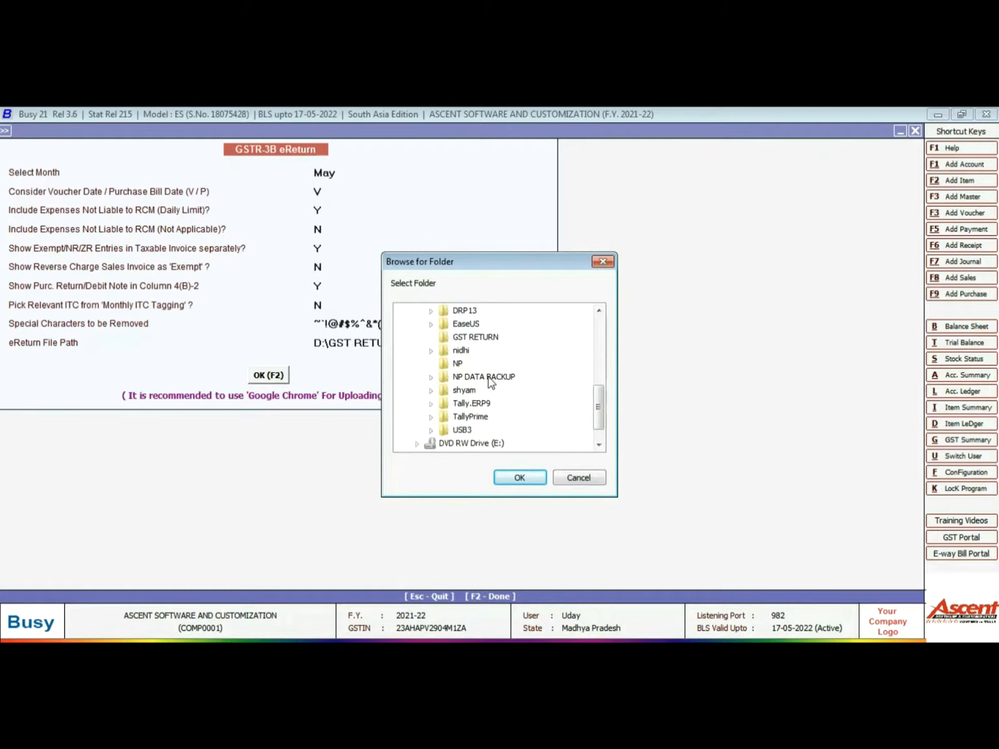
{"action": "left_click", "coordinate": [520, 478]}
{"action": "left_click", "coordinate": [278, 376]}
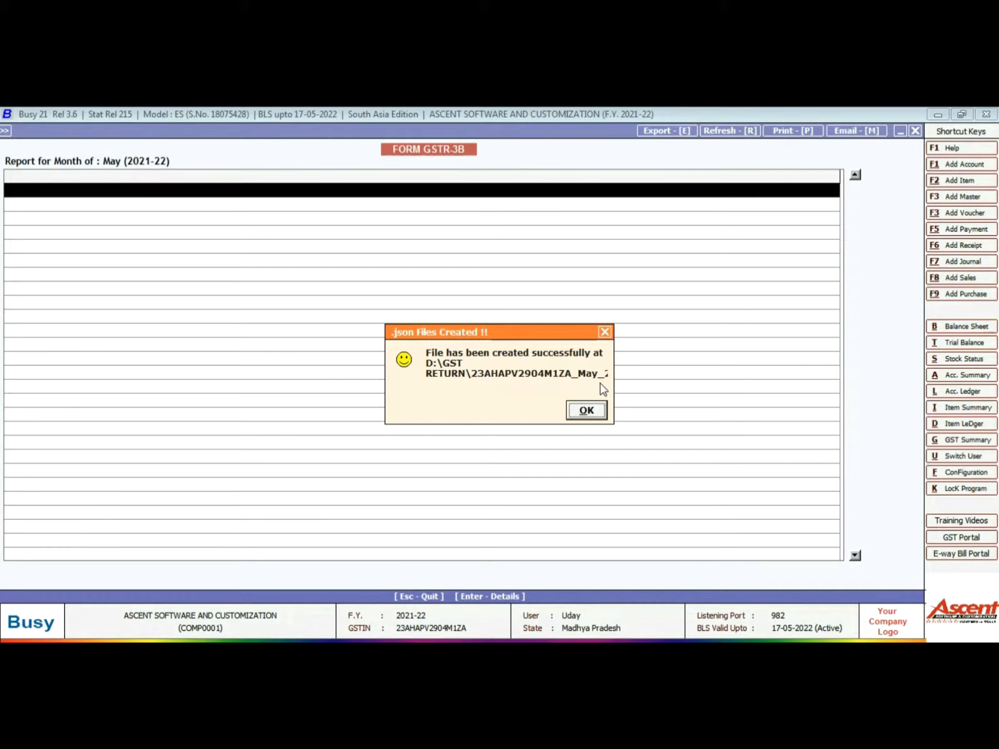
{"action": "left_click", "coordinate": [593, 410]}
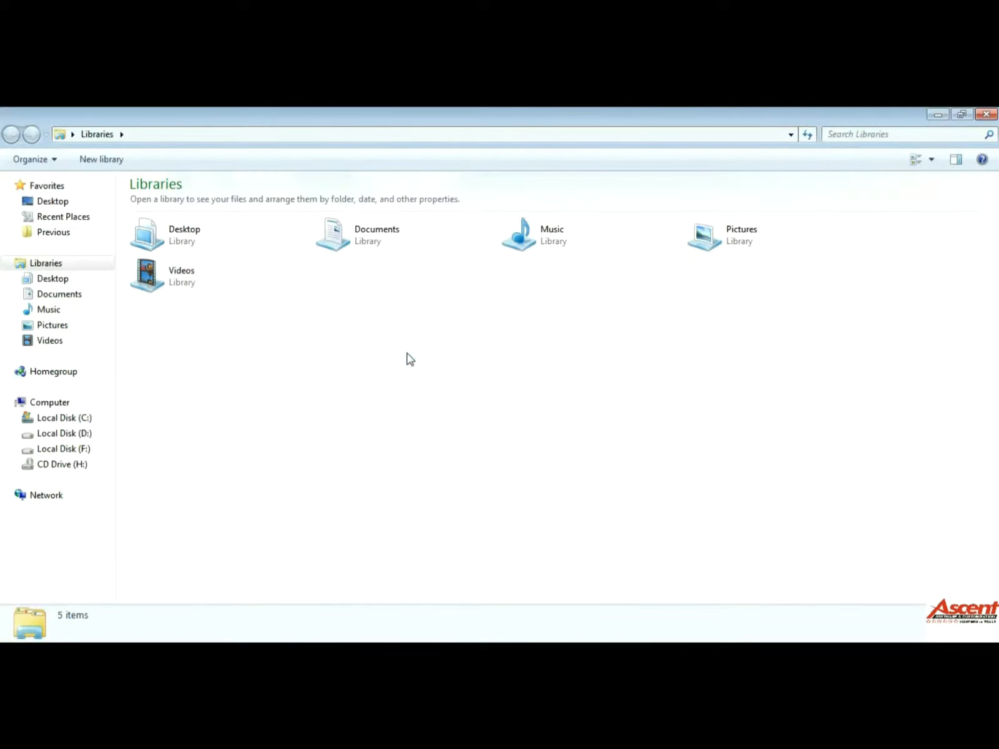
- Open Local Disk (D:) and the GST RETURN folder in Explorer to check the exported JSON file
{"action": "left_click", "coordinate": [82, 439]}
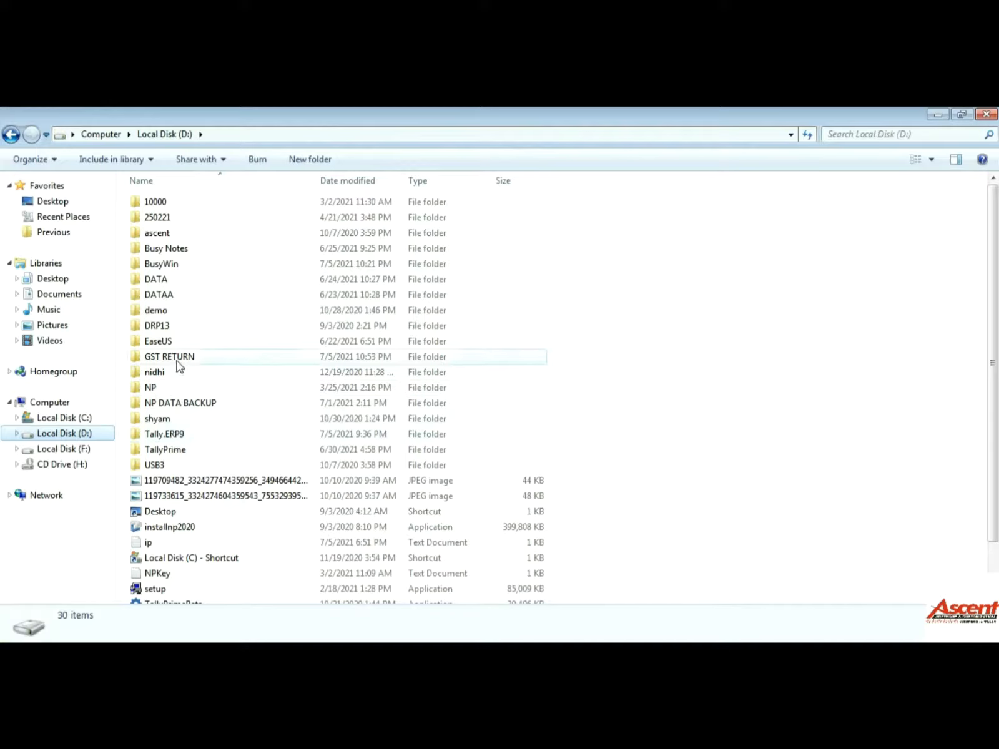
{"action": "double_click", "coordinate": [177, 362]}
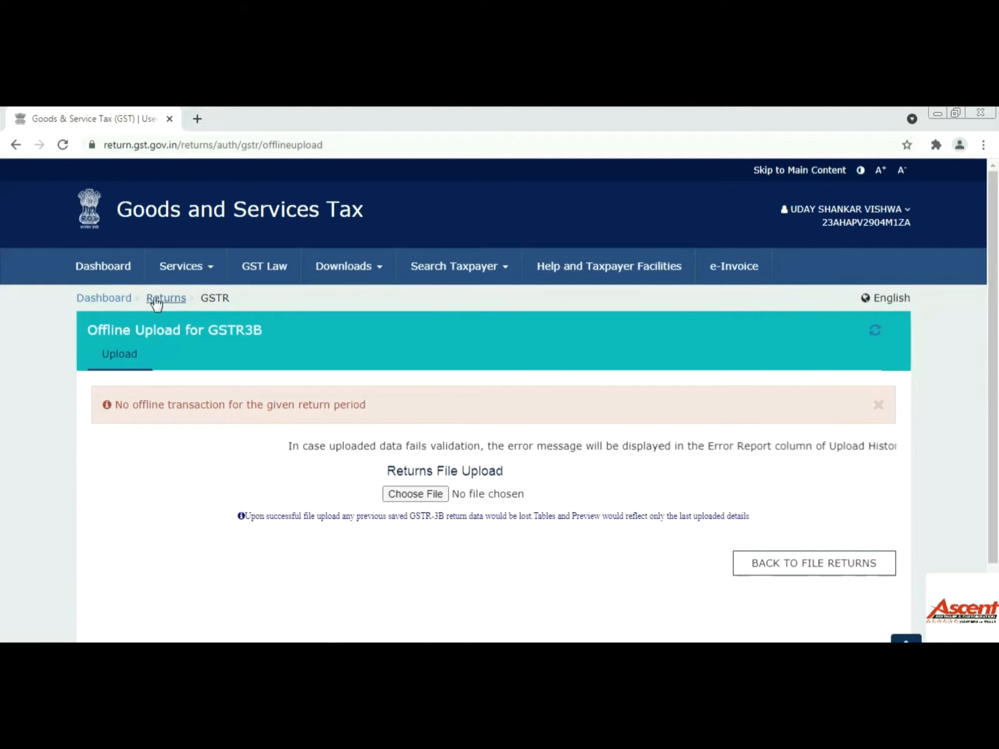
- From the dashboard, search Quarter 1 (Apr - Jun), May returns and open GSTR-3B Prepare Offline
{"action": "left_click", "coordinate": [106, 299]}
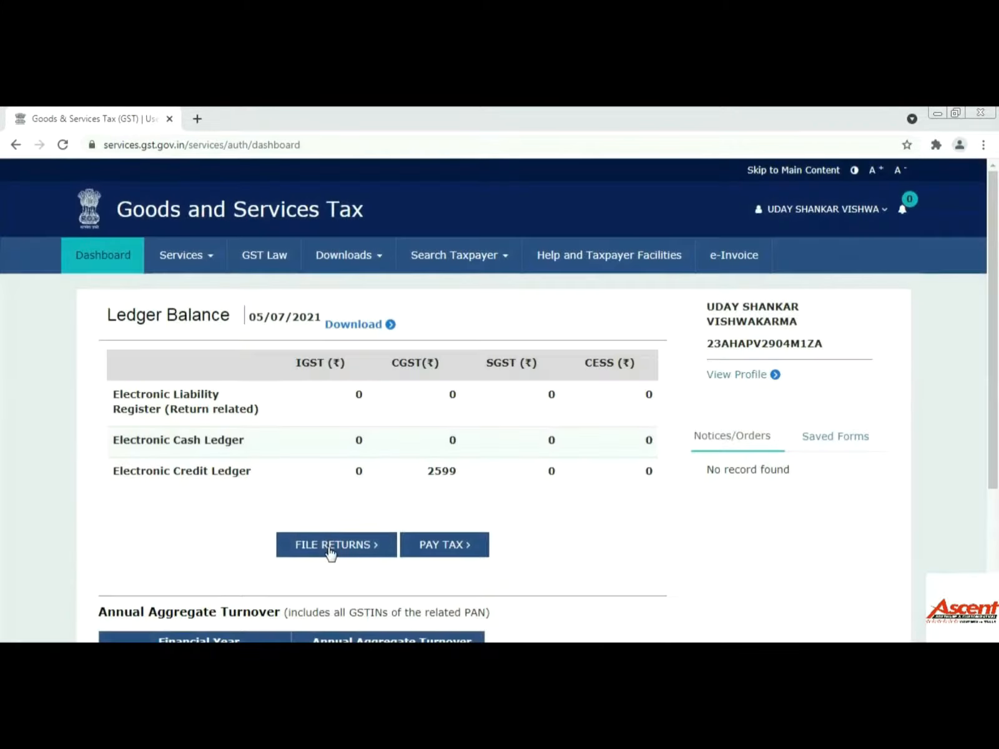
{"action": "left_click", "coordinate": [329, 546]}
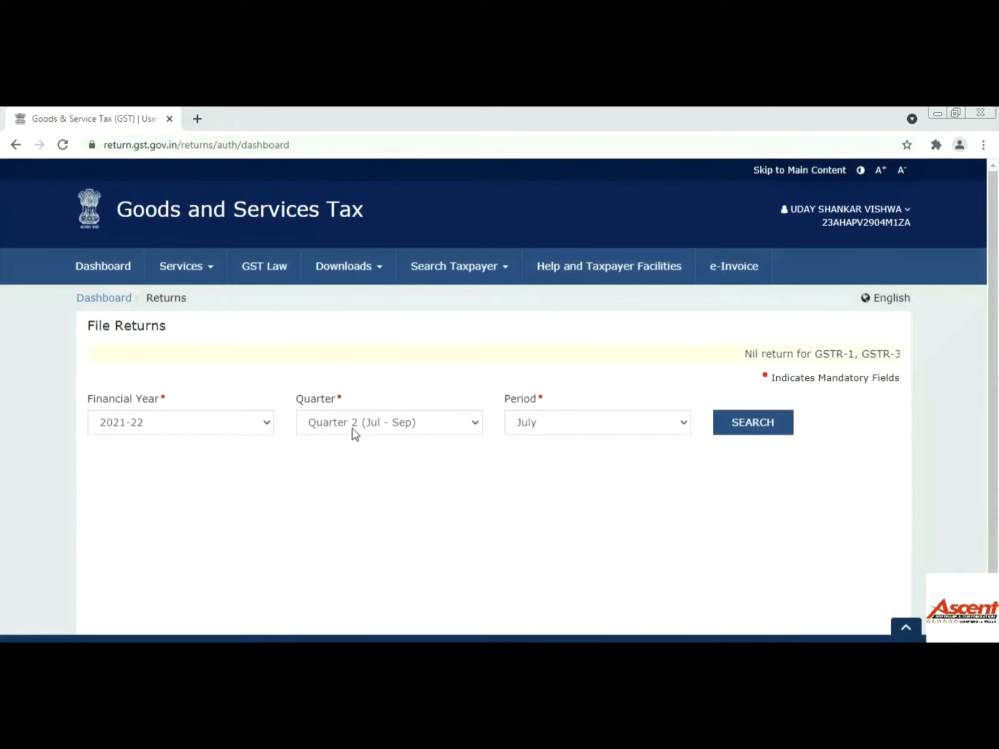
{"action": "left_click", "coordinate": [406, 423]}
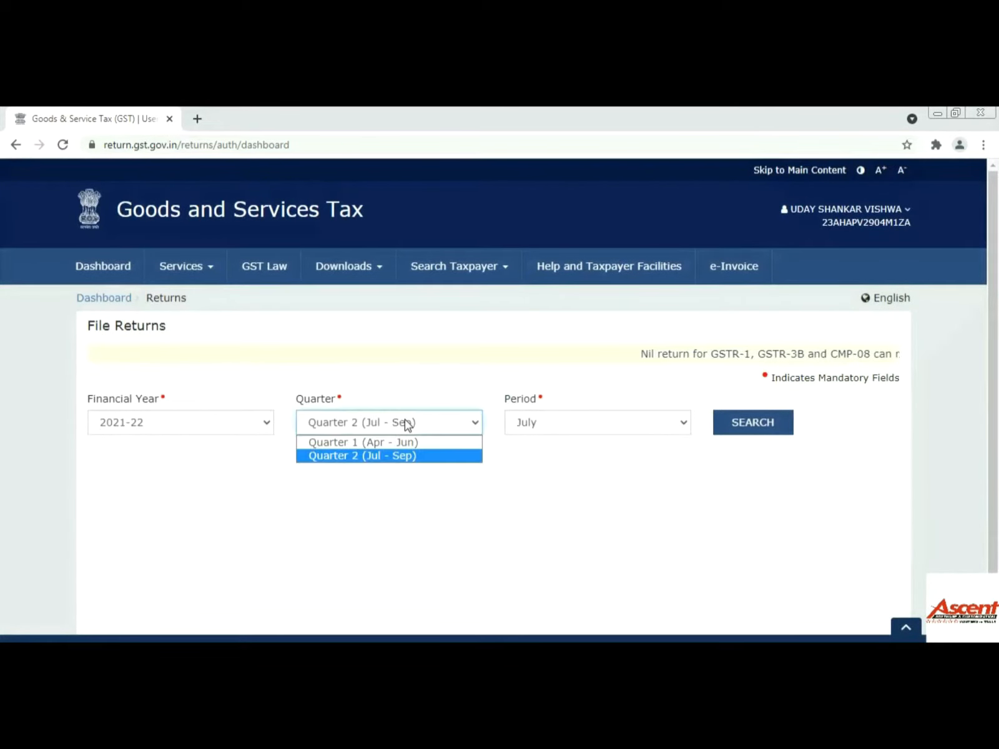
{"action": "left_click", "coordinate": [390, 443]}
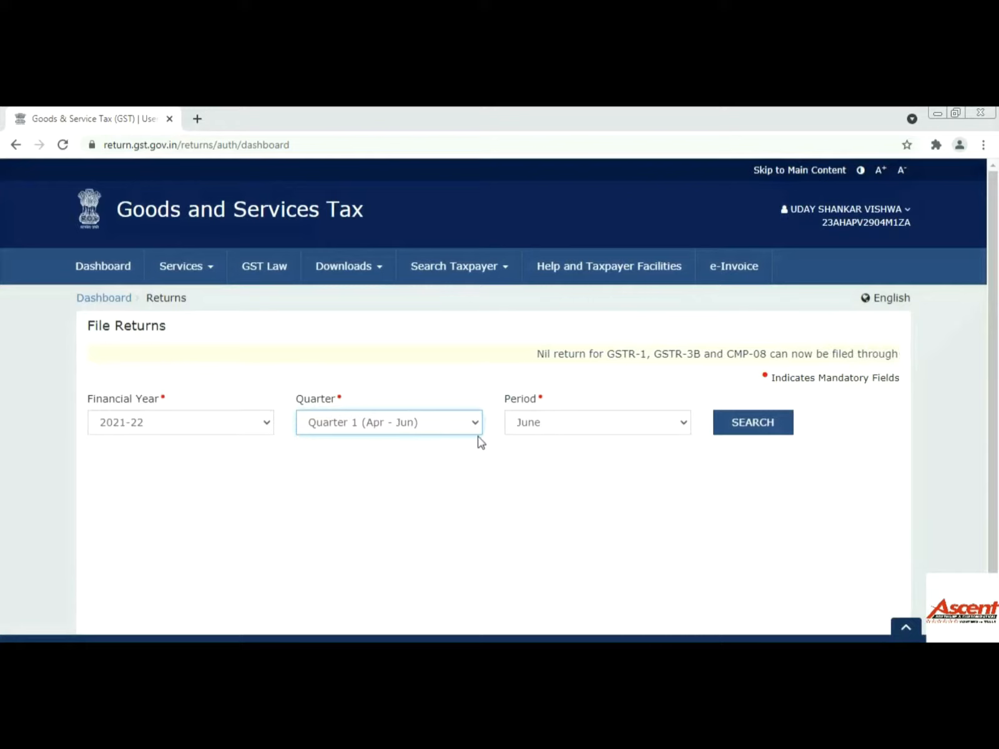
{"action": "left_click", "coordinate": [583, 423]}
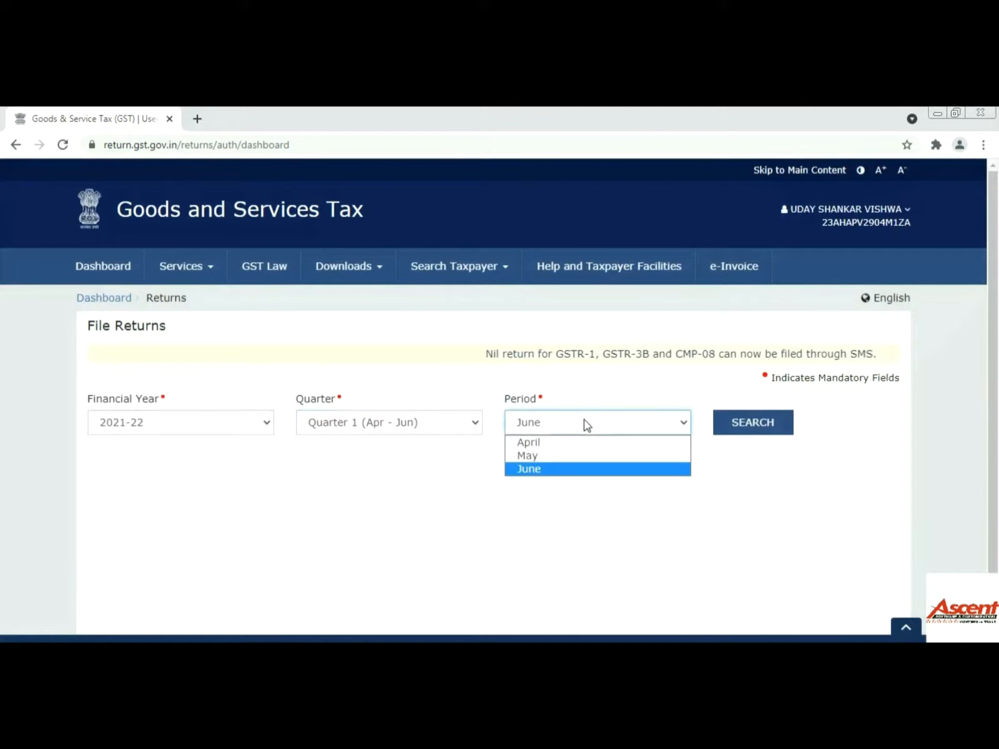
{"action": "left_click", "coordinate": [560, 460]}
{"action": "left_click", "coordinate": [741, 428]}
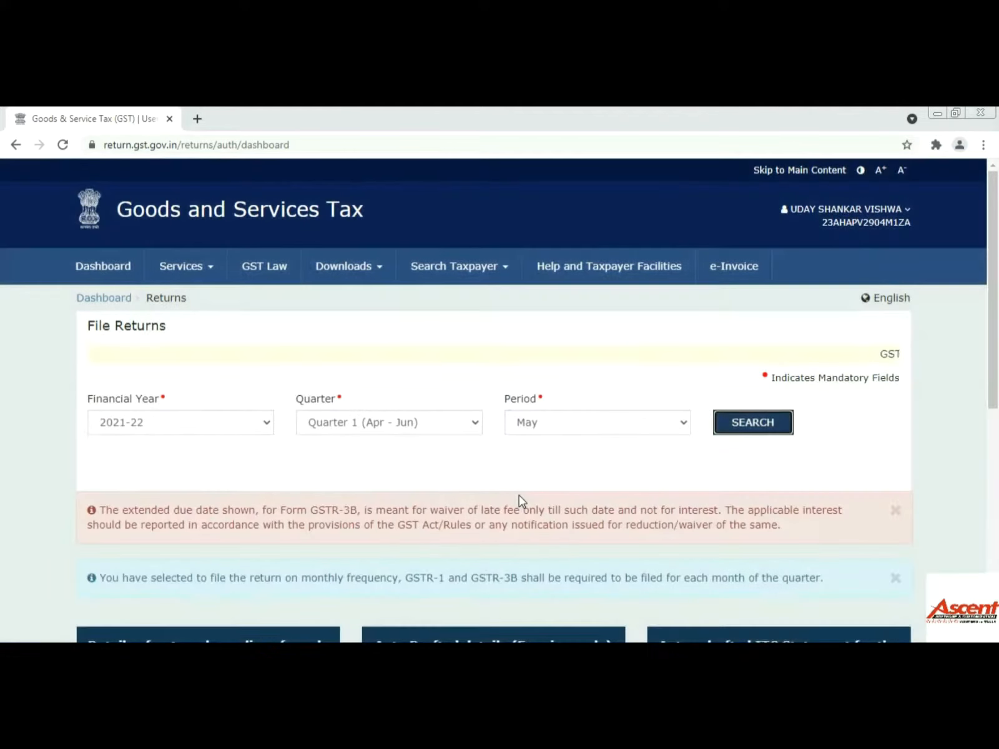
{"action": "scroll", "coordinate": [518, 495], "scroll_direction": "down", "scroll_amount": 5}
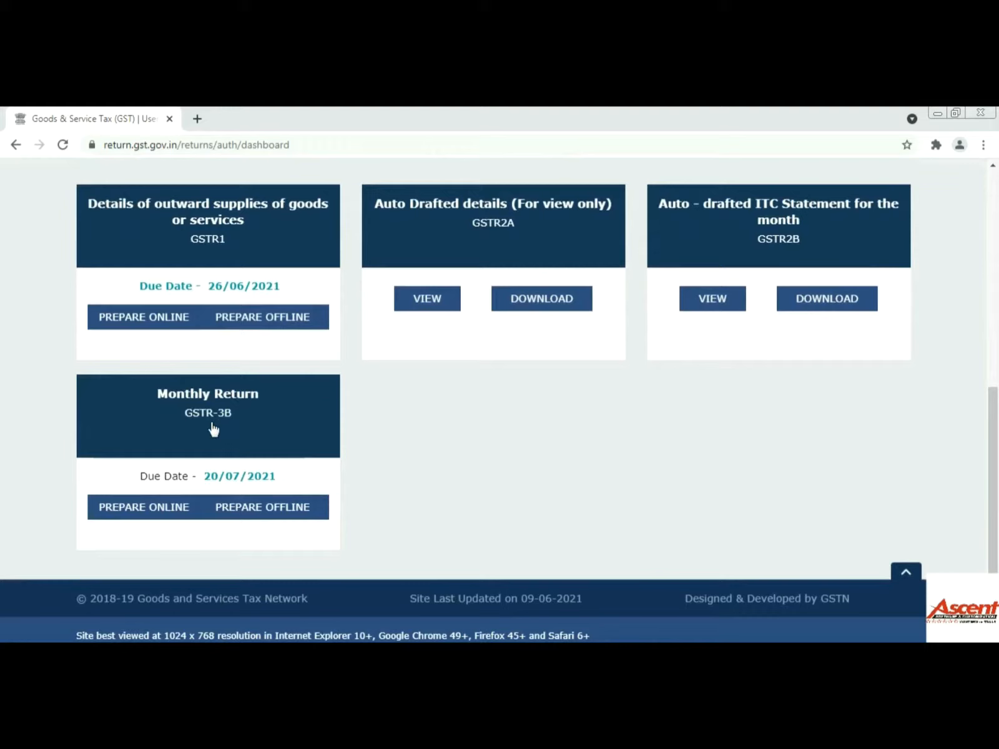
{"action": "left_click", "coordinate": [261, 508]}
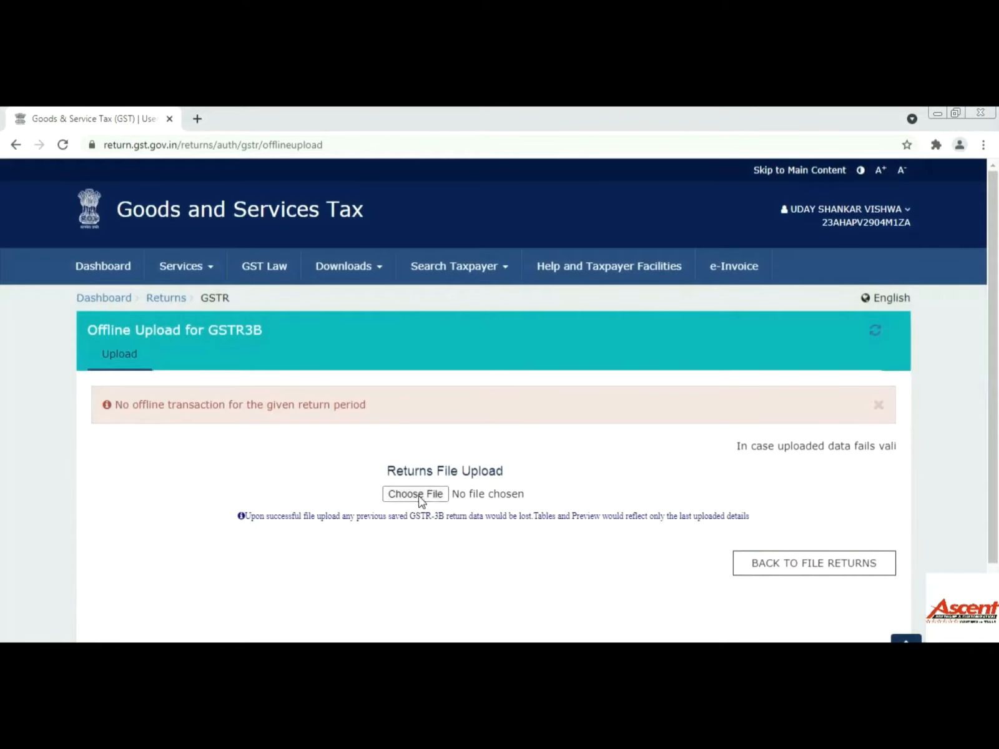
- Upload the exported May GSTR-3B JSON file from D:\GST RETURN
{"action": "left_click", "coordinate": [420, 498]}
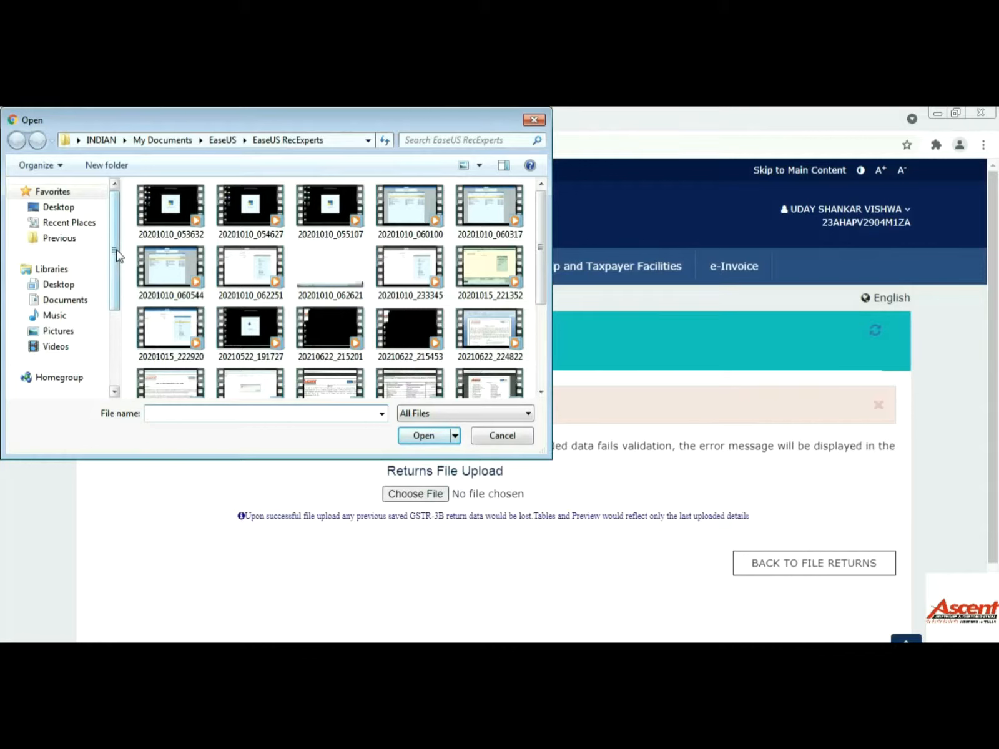
{"action": "left_click_drag", "start_coordinate": [116, 253], "coordinate": [118, 328]}
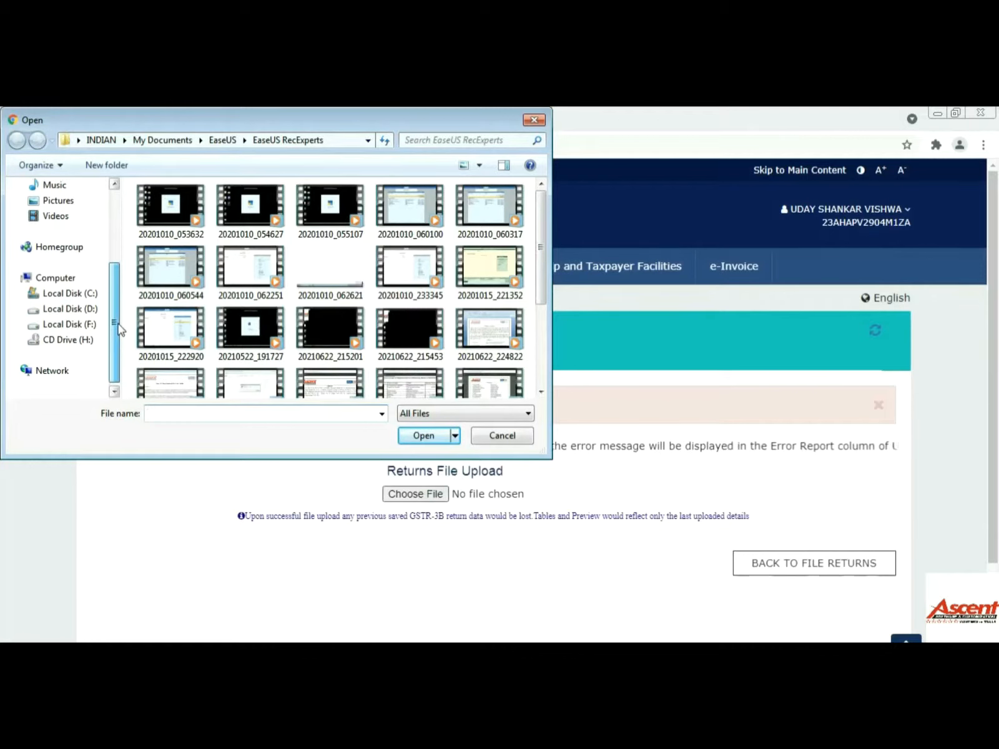
{"action": "left_click", "coordinate": [65, 310]}
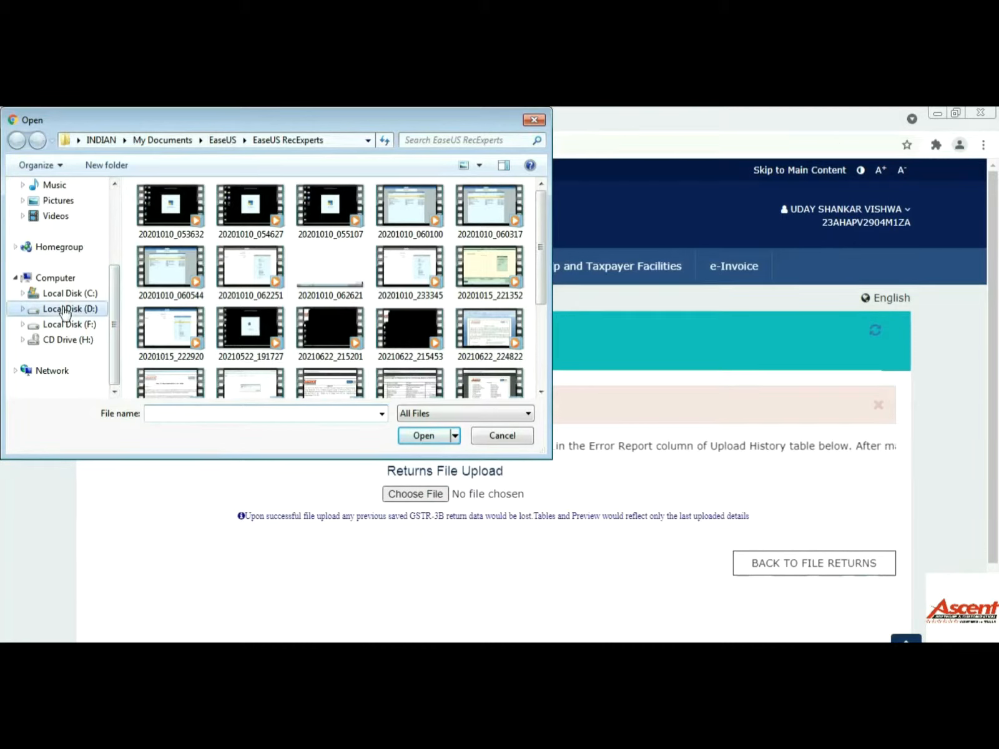
{"action": "left_click", "coordinate": [212, 301]}
{"action": "scroll", "coordinate": [211, 314], "scroll_direction": "down", "scroll_amount": 2}
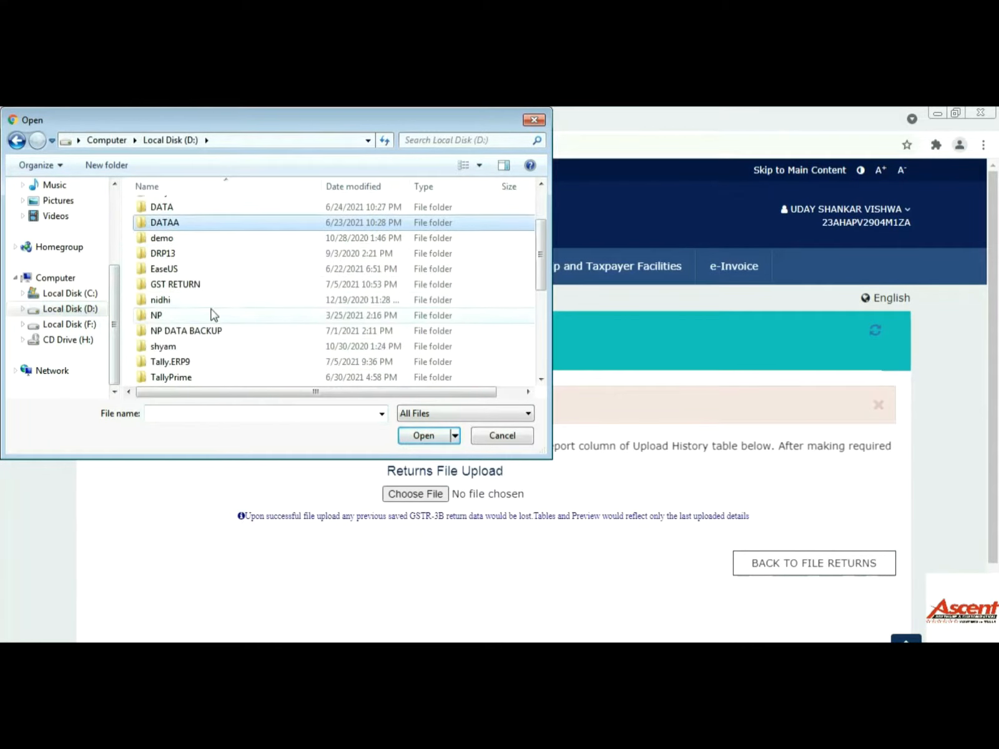
{"action": "double_click", "coordinate": [185, 286]}
{"action": "left_click", "coordinate": [180, 211]}
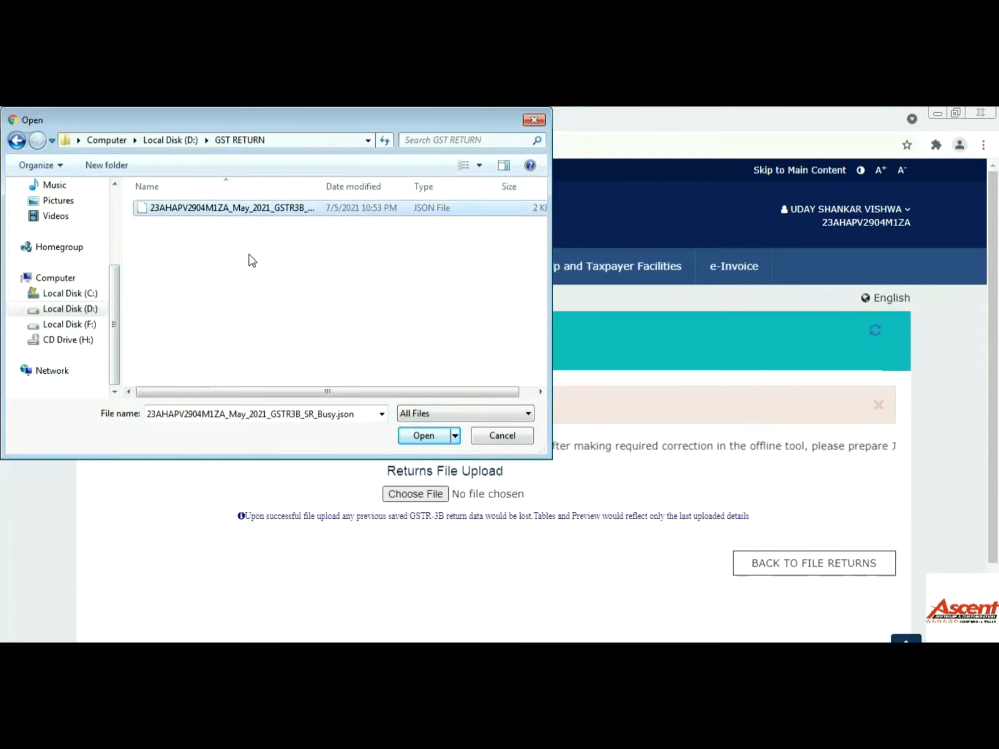
{"action": "left_click", "coordinate": [417, 436]}
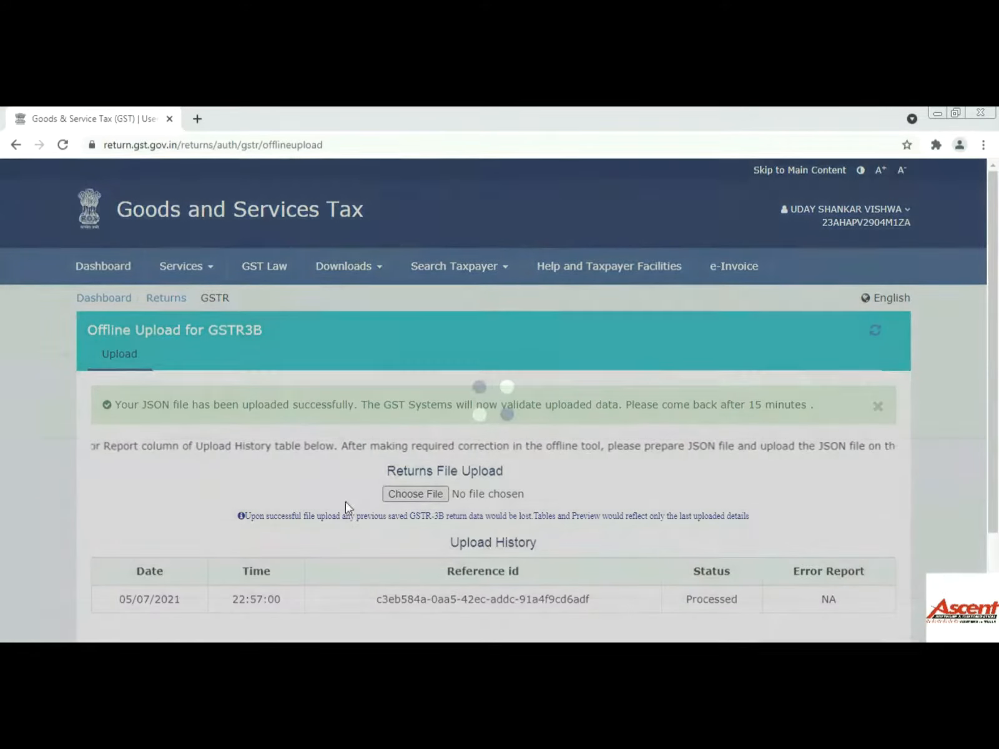
{"action": "scroll", "coordinate": [345, 502], "scroll_direction": "down", "scroll_amount": 3}
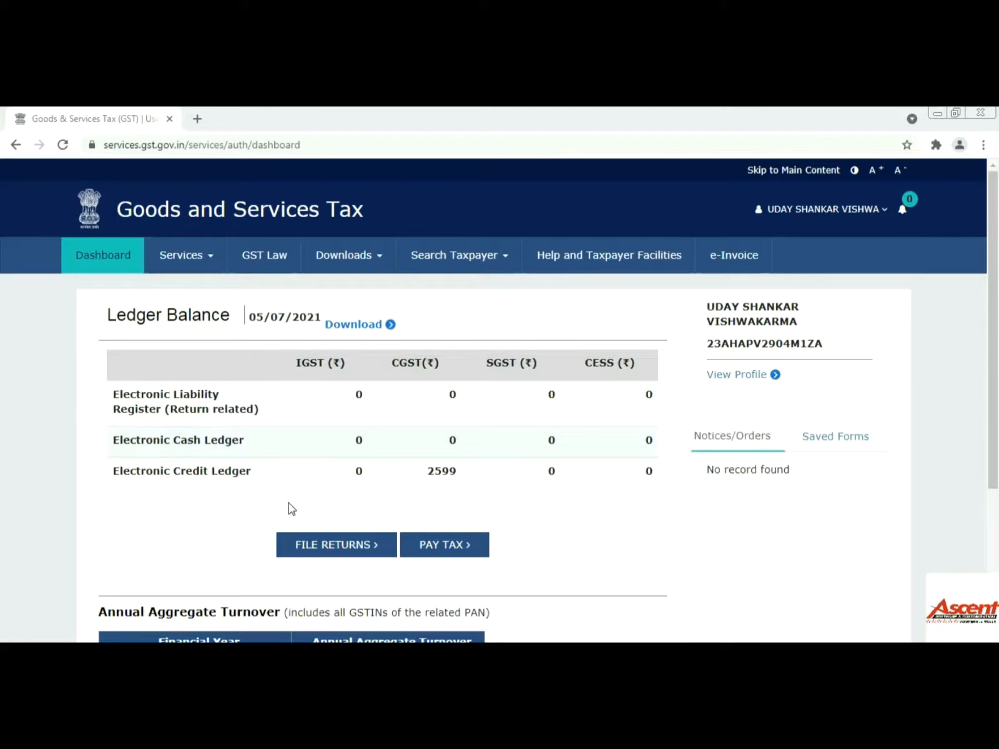
- Search the returns for Quarter 1 (Apr - Jun), period May, on the return filing page
{"action": "left_click", "coordinate": [349, 554]}
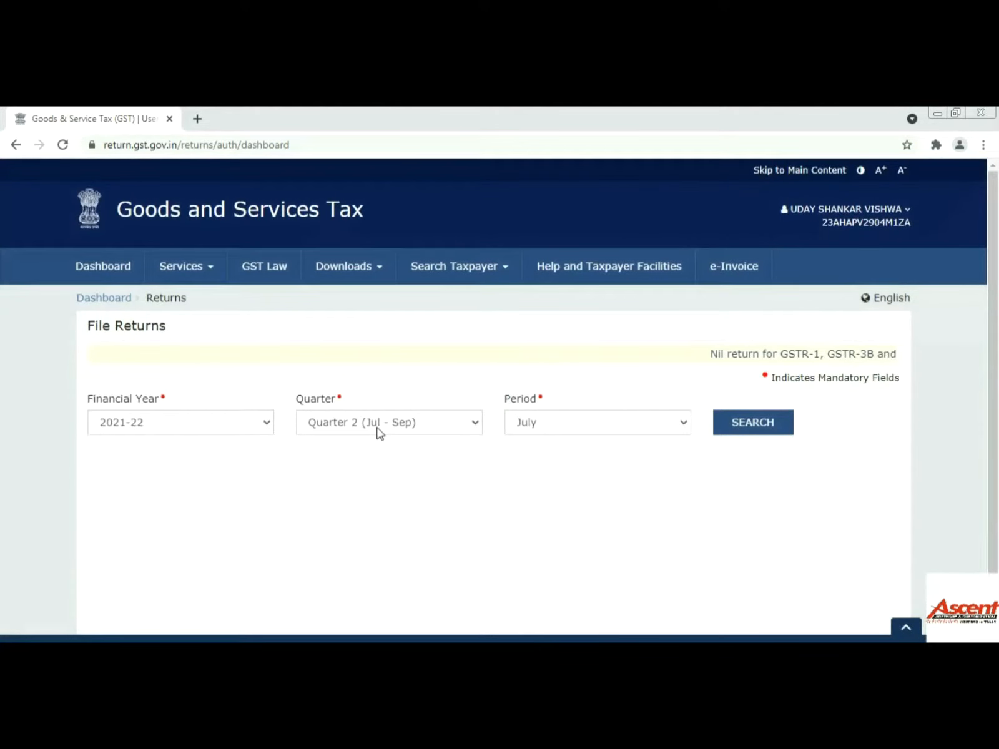
{"action": "left_click", "coordinate": [356, 429]}
{"action": "left_click", "coordinate": [357, 443]}
{"action": "left_click", "coordinate": [561, 428]}
{"action": "left_click", "coordinate": [553, 458]}
{"action": "left_click", "coordinate": [751, 425]}
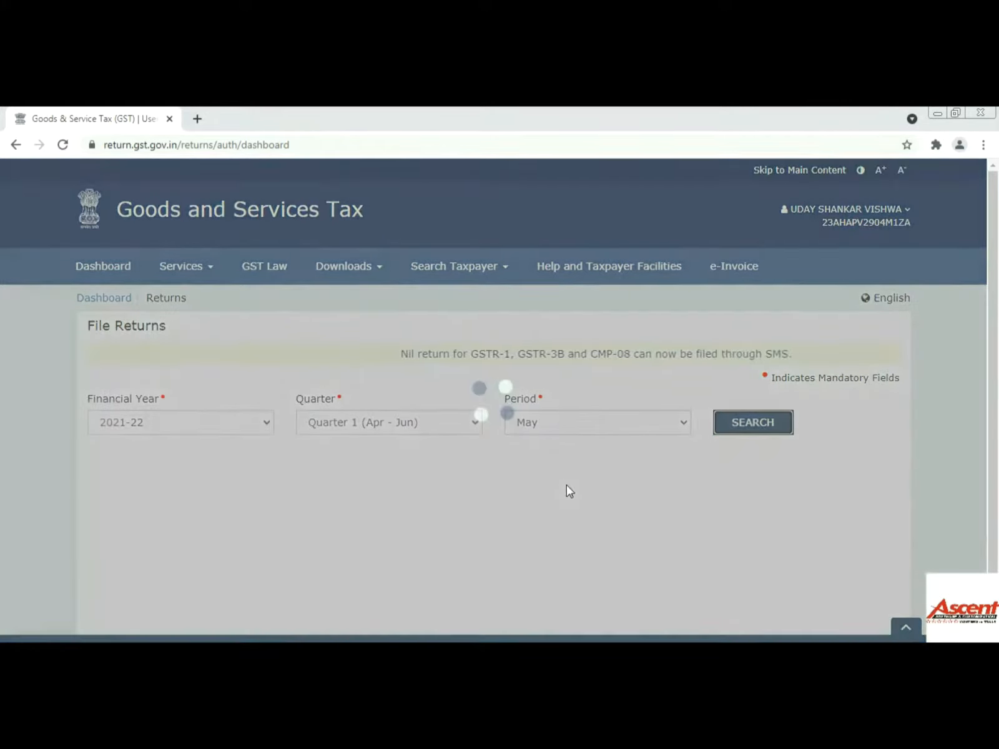
{"action": "scroll", "coordinate": [567, 485], "scroll_direction": "down", "scroll_amount": 3}
{"action": "scroll", "coordinate": [568, 492], "scroll_direction": "down", "scroll_amount": 4}
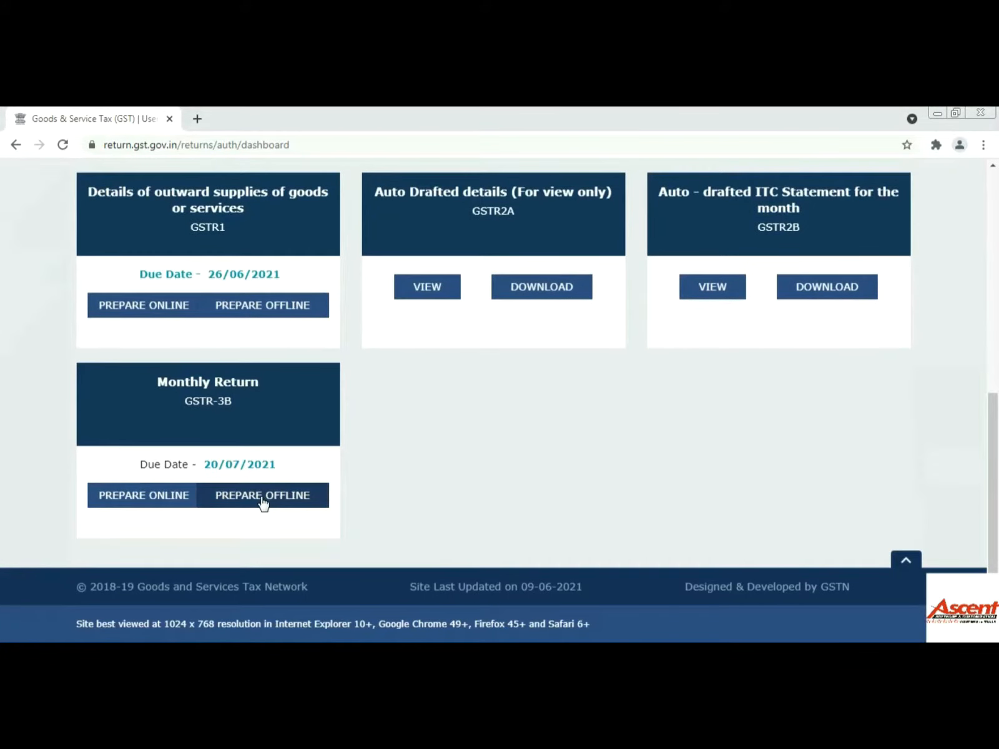
- Open the May GSTR-3B as a non-nil return and close the system generated summary
{"action": "left_click", "coordinate": [244, 426]}
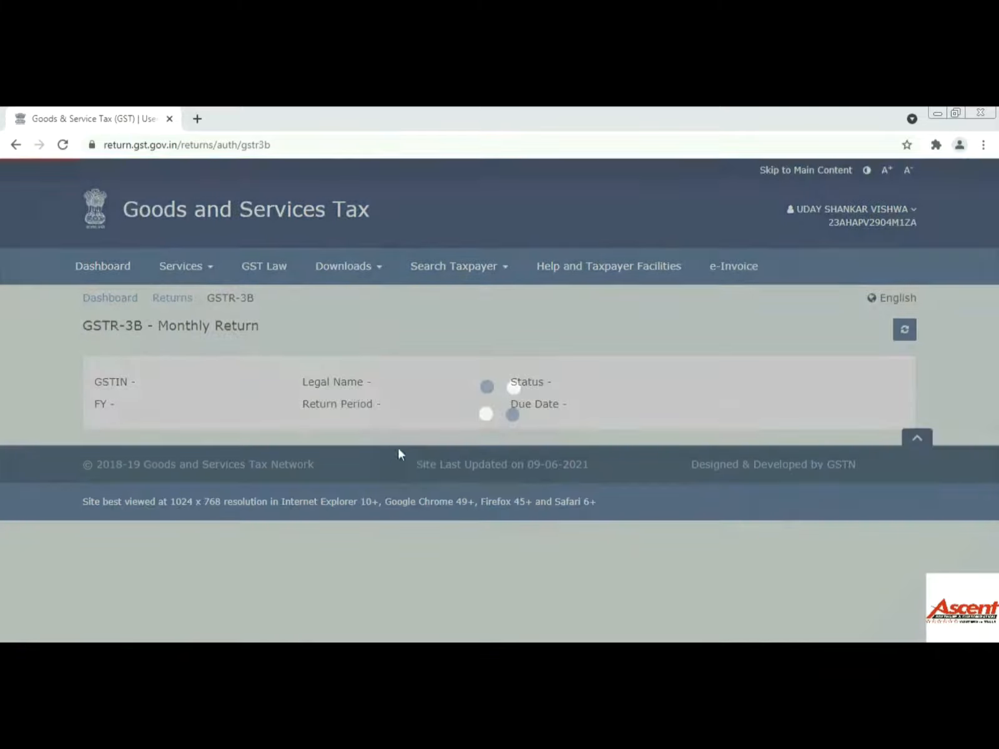
{"action": "scroll", "coordinate": [437, 477], "scroll_direction": "down", "scroll_amount": 2}
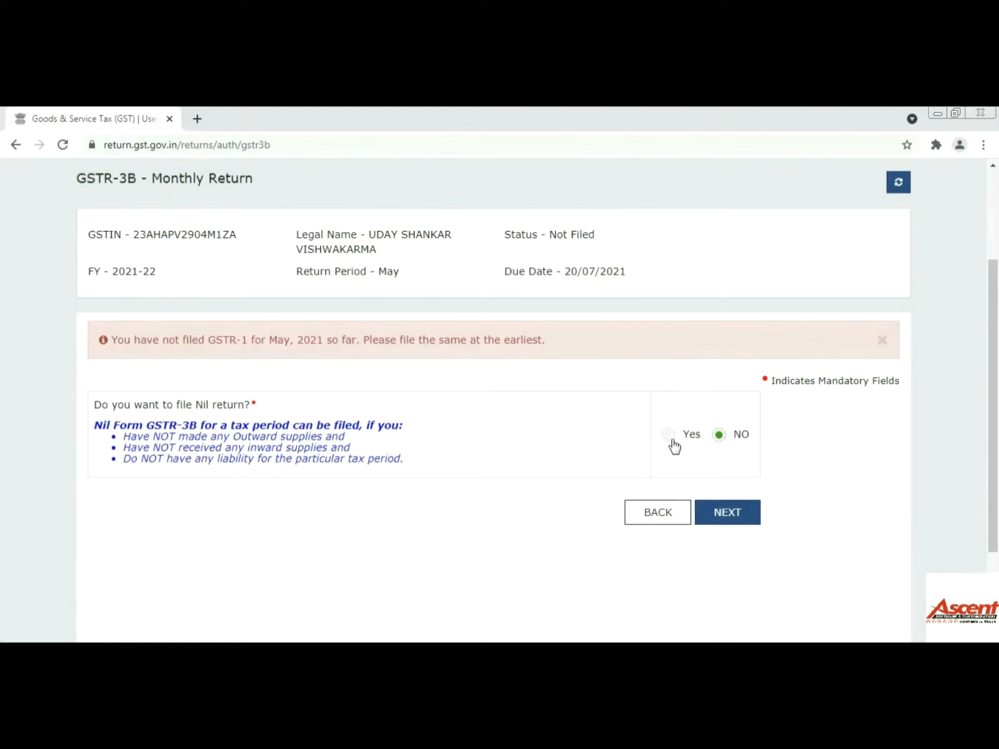
{"action": "left_click", "coordinate": [718, 514]}
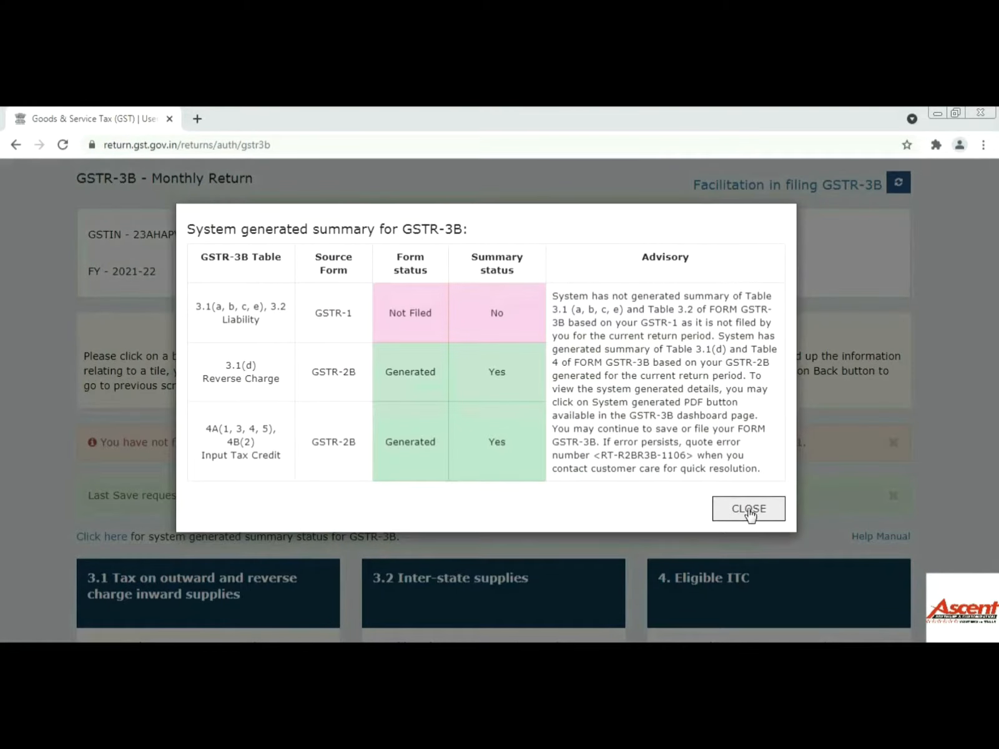
{"action": "left_click", "coordinate": [750, 509]}
{"action": "scroll", "coordinate": [553, 474], "scroll_direction": "down", "scroll_amount": 3}
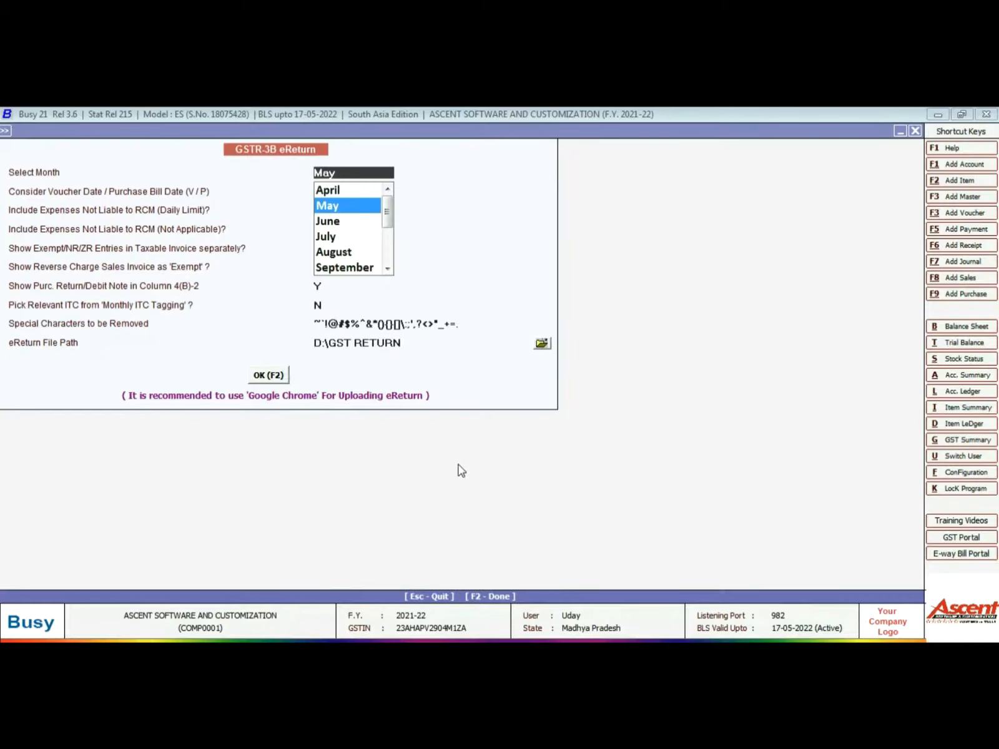
- Leave the eReturn export form and generate Busy's GSTR-3B report for May
{"action": "key", "text": "Escape"}
{"action": "key", "text": "Escape"}
{"action": "key", "text": "Escape"}
{"action": "key", "text": "Escape"}
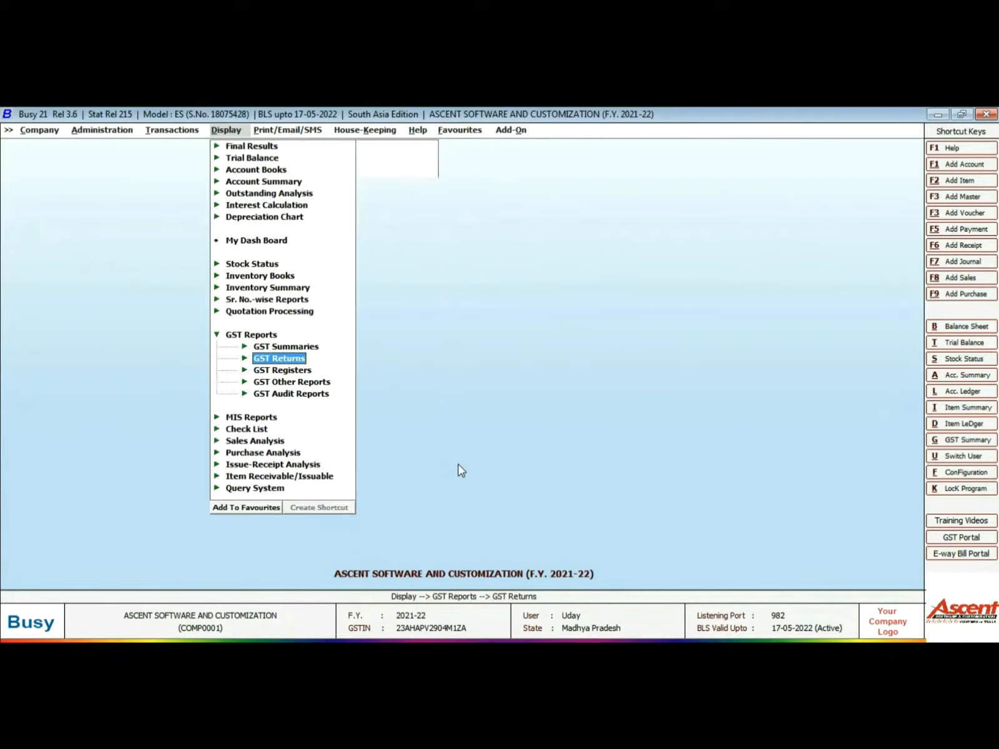
{"action": "key", "text": "Return"}
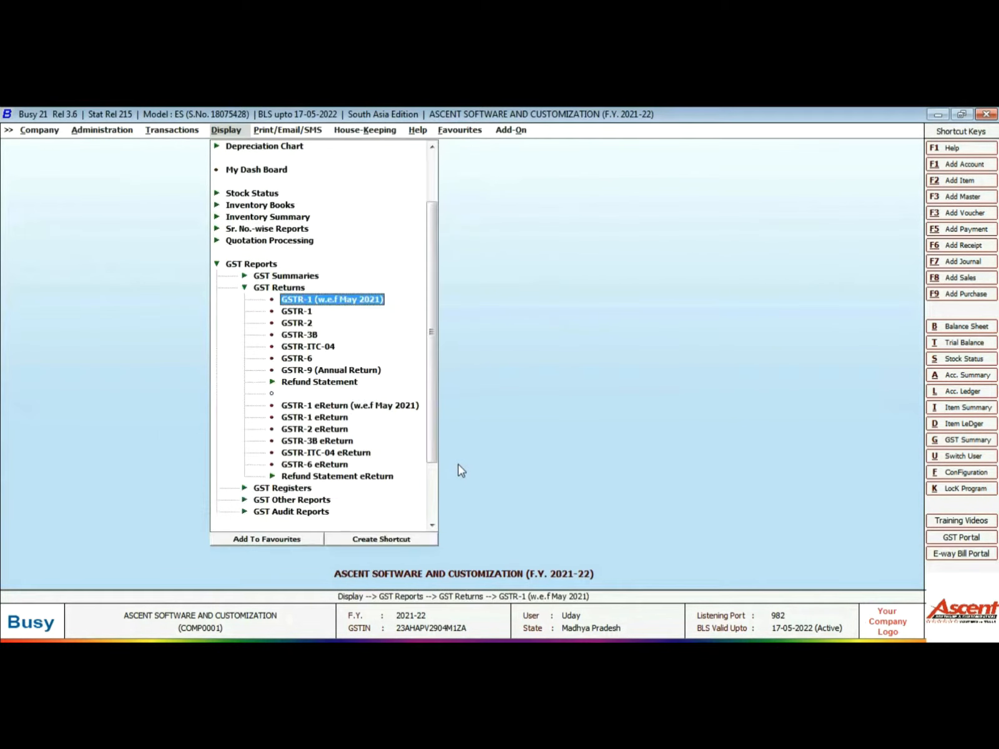
{"action": "key", "text": "Down"}
{"action": "key", "text": "Down"}
{"action": "key", "text": "Down"}
{"action": "key", "text": "Down"}
{"action": "key", "text": "Up"}
{"action": "key", "text": "Return"}
{"action": "key", "text": "Up"}
{"action": "key", "text": "Up"}
{"action": "key", "text": "Return"}
{"action": "key", "text": "Return"}
{"action": "key", "text": "Return"}
{"action": "key", "text": "Return"}
{"action": "key", "text": "Return"}
{"action": "key", "text": "Return"}
{"action": "key", "text": "Return"}
{"action": "key", "text": "Return"}
{"action": "key", "text": "Return"}
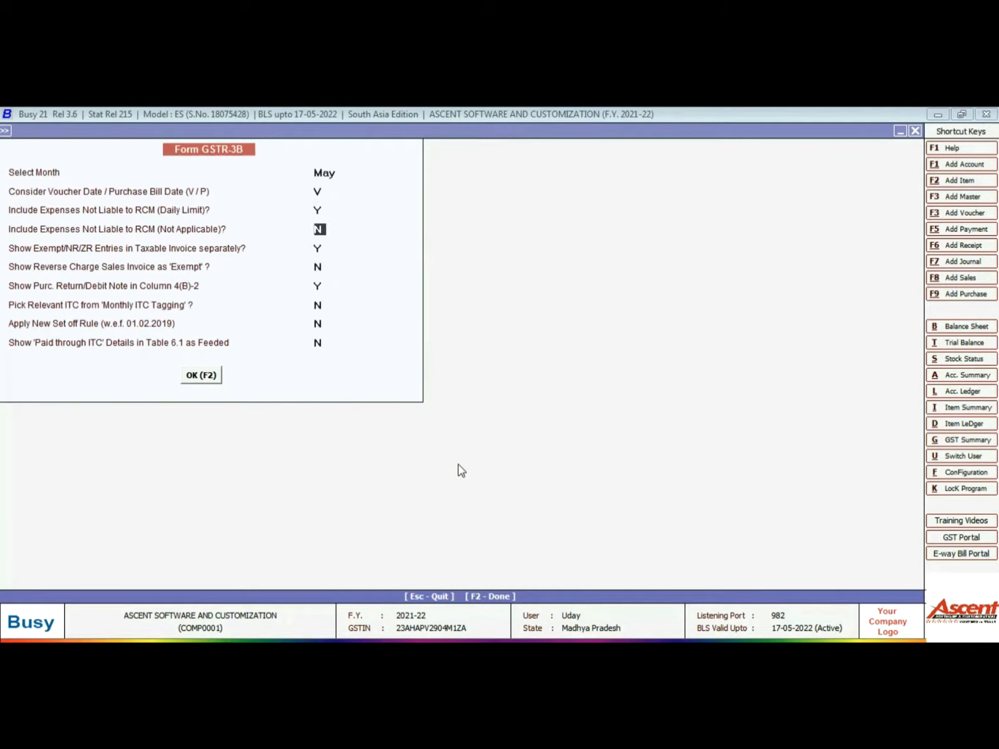
{"action": "key", "text": "Return"}
{"action": "key", "text": "Return"}
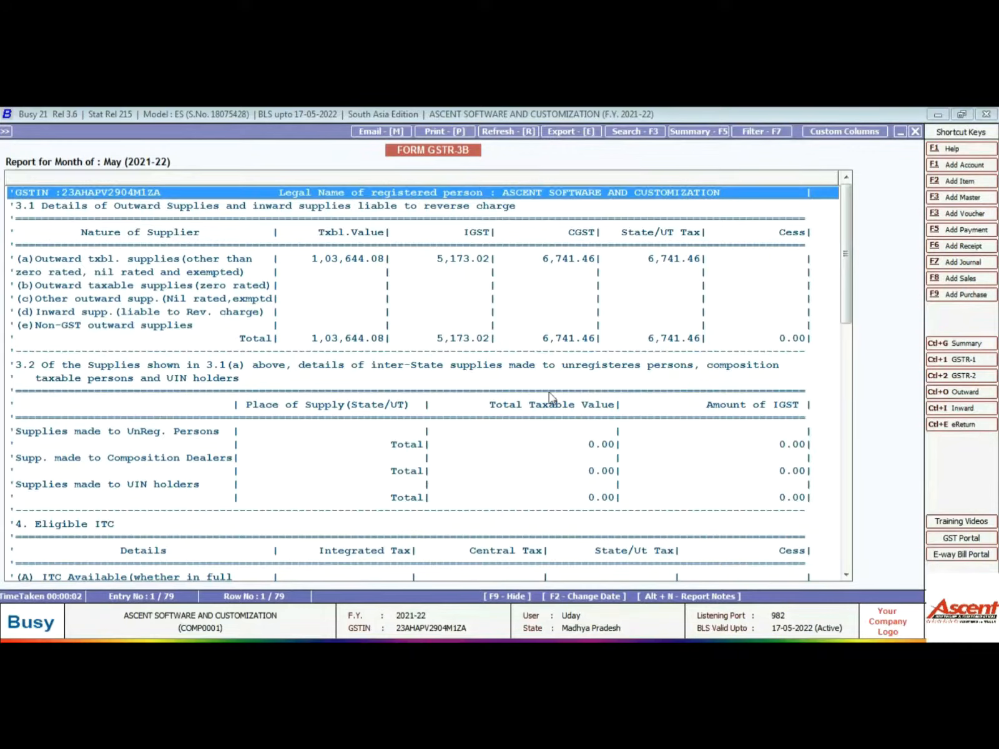
- Compare the portal's GSTR-3B tiles with Busy's May report, then proceed to payment
{"action": "scroll", "coordinate": [550, 397], "scroll_direction": "down", "scroll_amount": 6}
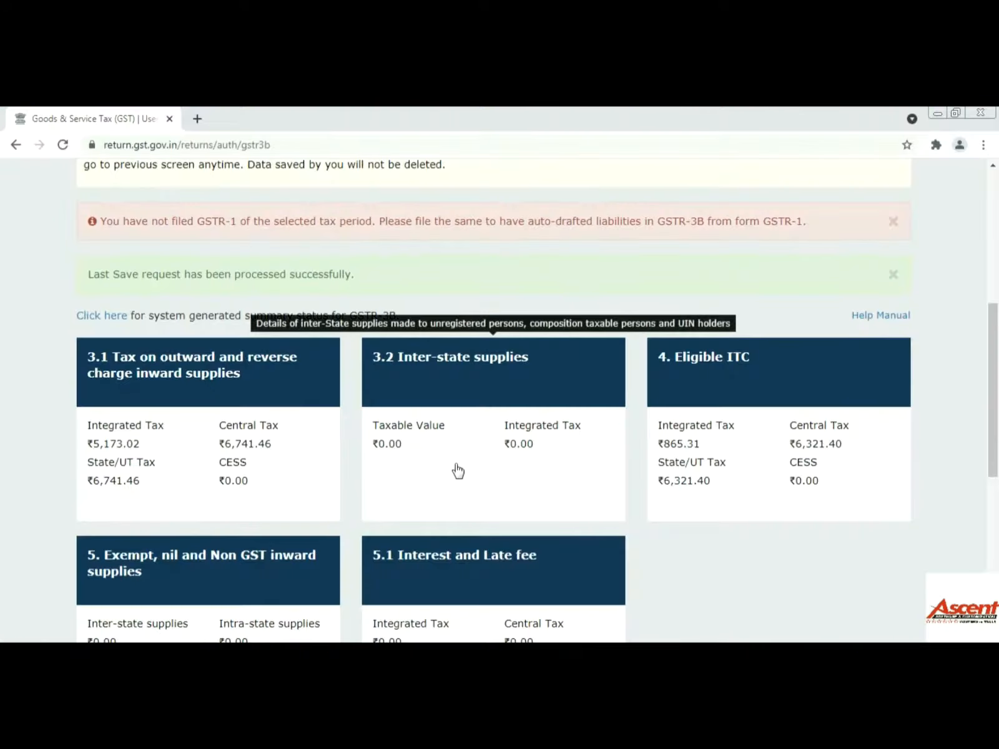
{"action": "scroll", "coordinate": [459, 472], "scroll_direction": "down", "scroll_amount": 5}
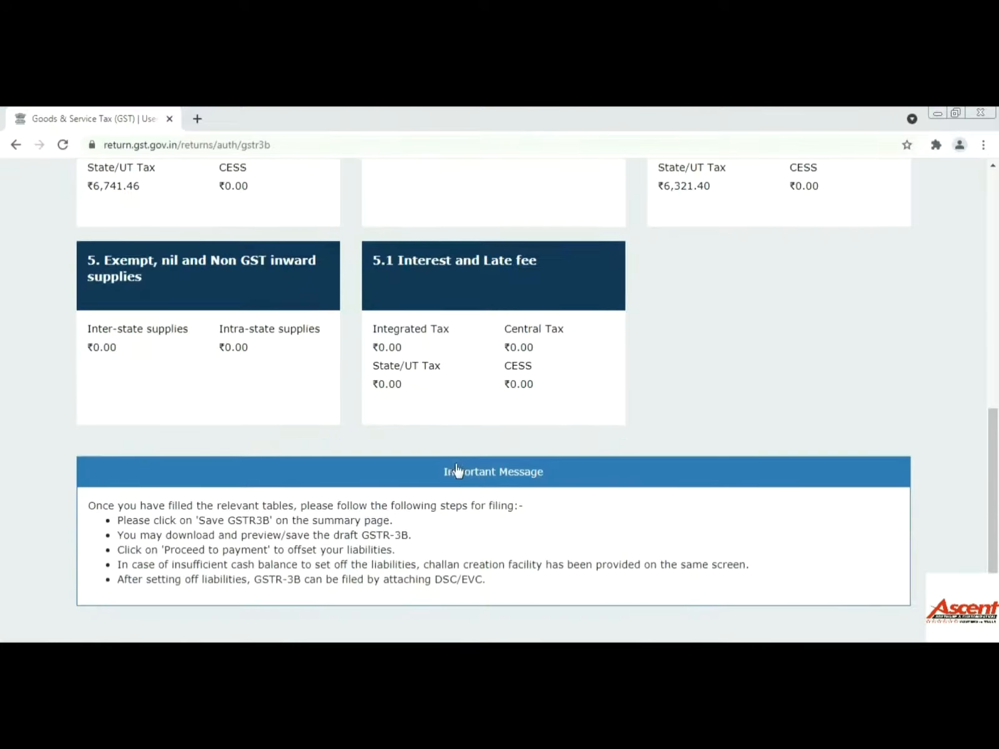
{"action": "scroll", "coordinate": [551, 464], "scroll_direction": "up", "scroll_amount": 4}
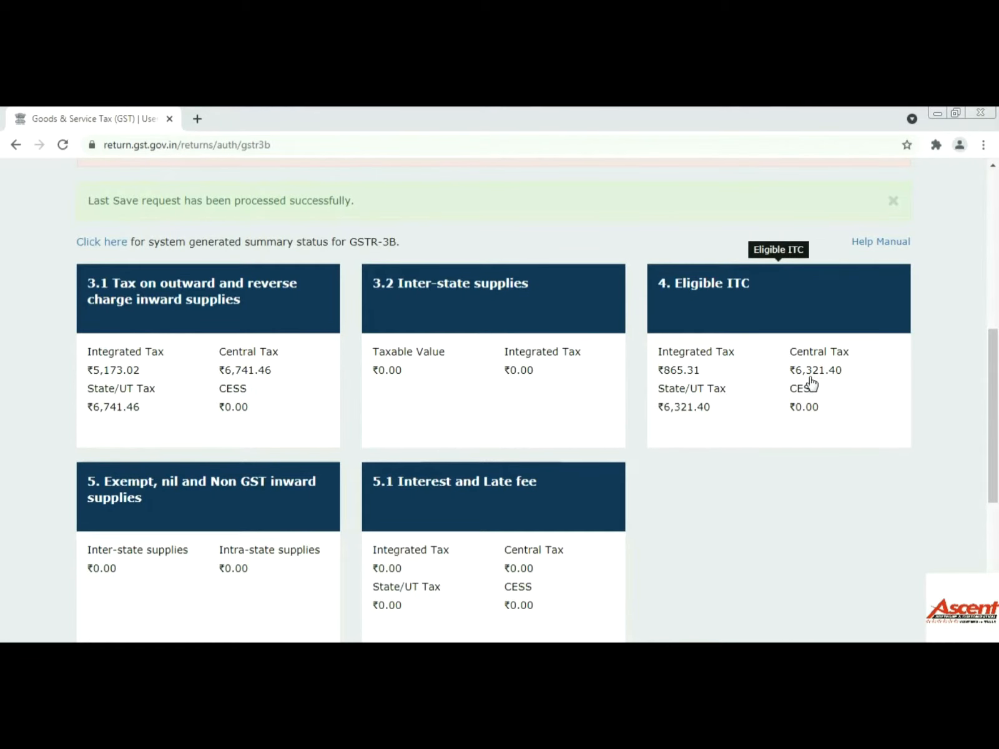
{"action": "key", "text": "alt+Tab"}
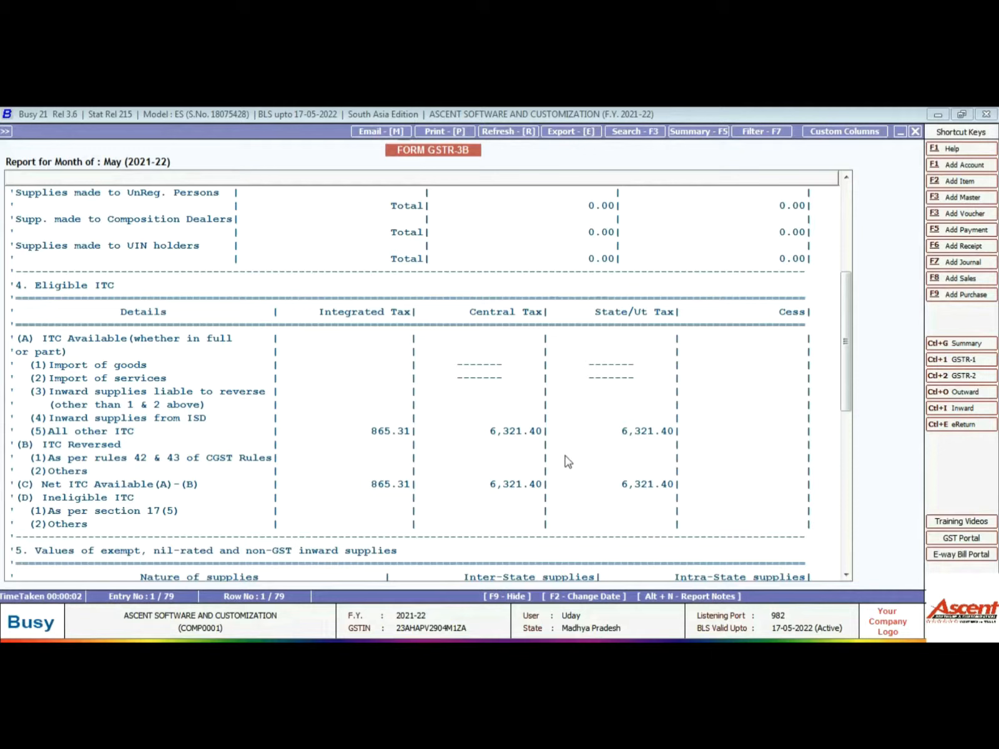
{"action": "key", "text": "alt+Tab"}
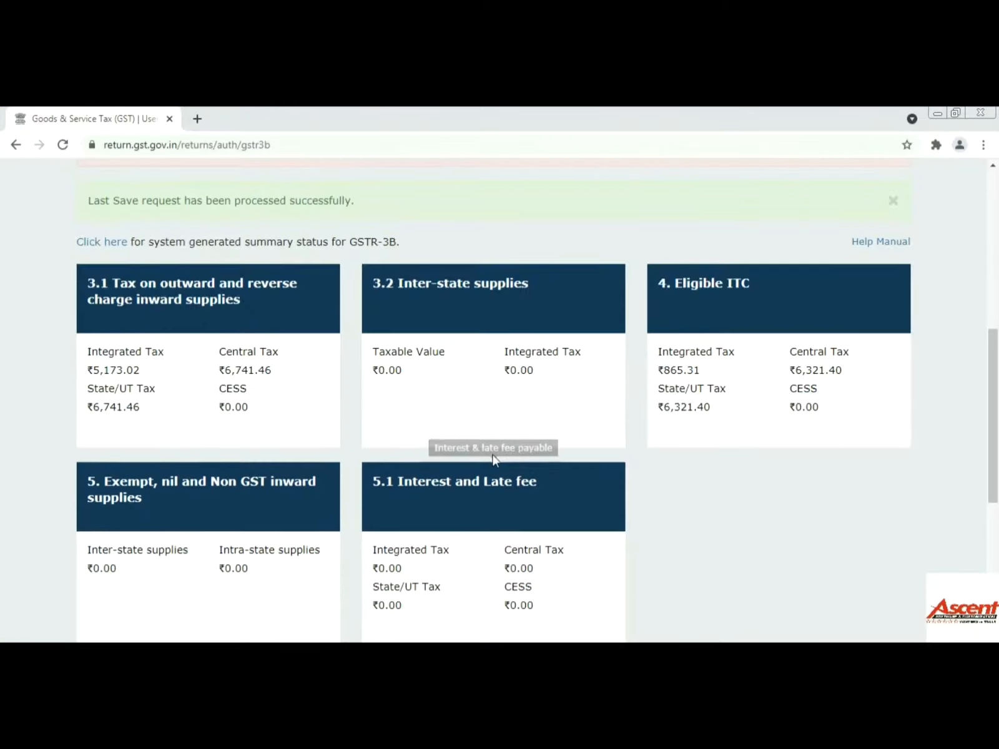
{"action": "scroll", "coordinate": [490, 461], "scroll_direction": "down", "scroll_amount": 3}
{"action": "scroll", "coordinate": [561, 425], "scroll_direction": "down", "scroll_amount": 3}
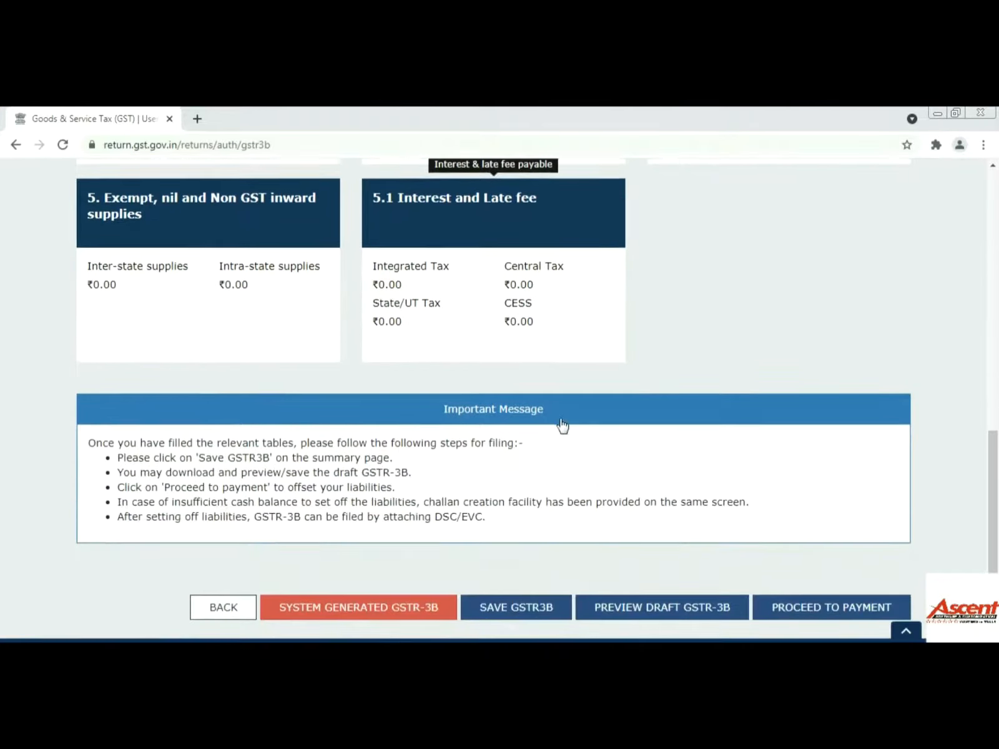
{"action": "scroll", "coordinate": [367, 345], "scroll_direction": "up", "scroll_amount": 3}
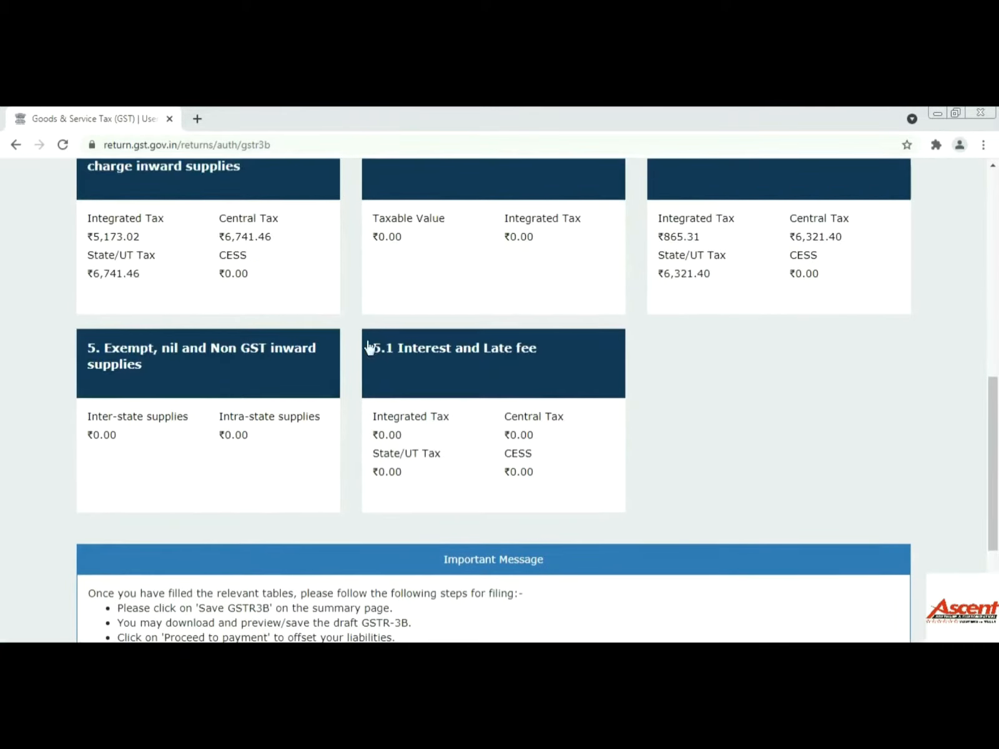
{"action": "scroll", "coordinate": [785, 442], "scroll_direction": "down", "scroll_amount": 2}
{"action": "scroll", "coordinate": [849, 546], "scroll_direction": "down", "scroll_amount": 1}
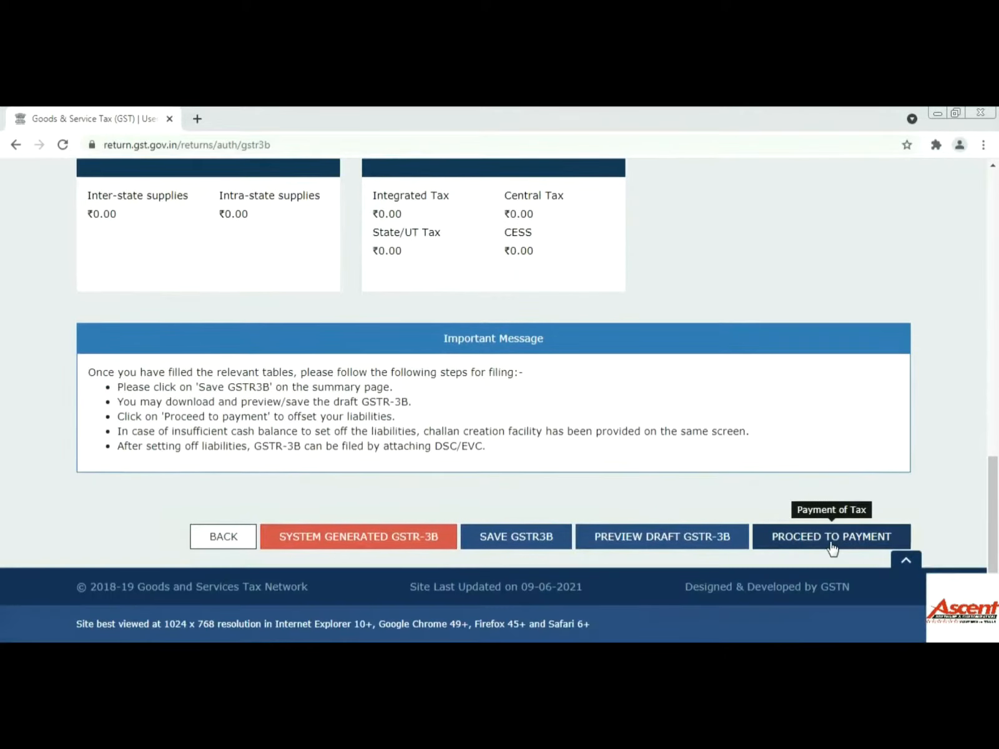
{"action": "left_click", "coordinate": [840, 538]}
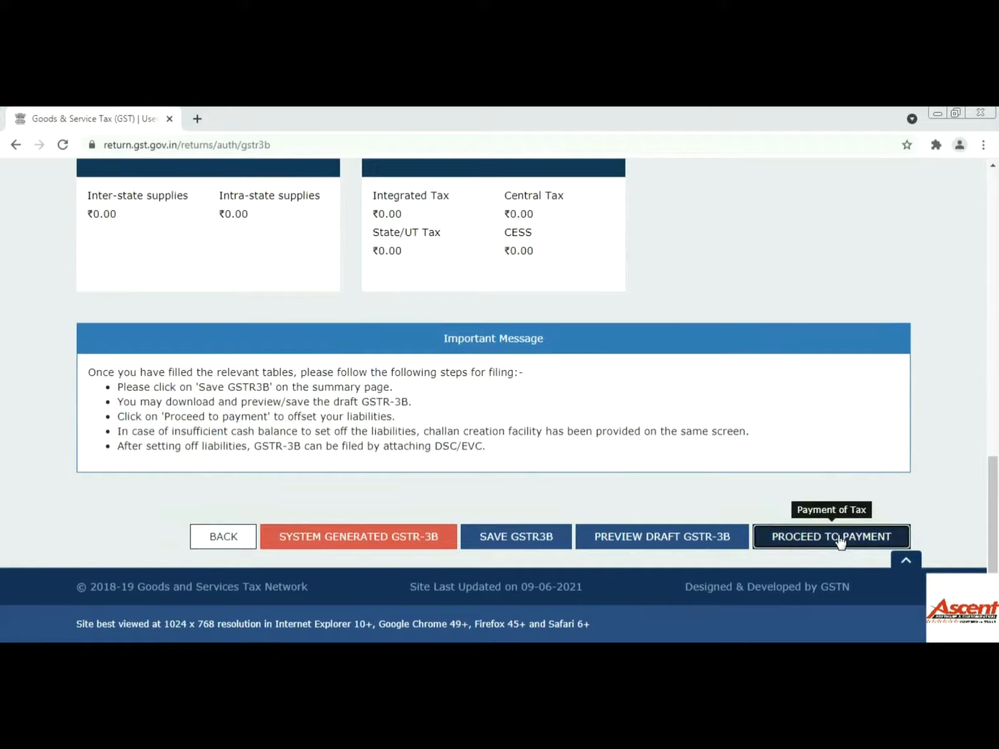
{"action": "scroll", "coordinate": [608, 425], "scroll_direction": "down", "scroll_amount": 1}
- Review all columns of the Payment of tax table, showing ₹2,129 integrated and ₹420 state tax due
{"action": "scroll", "coordinate": [609, 424], "scroll_direction": "down", "scroll_amount": 3}
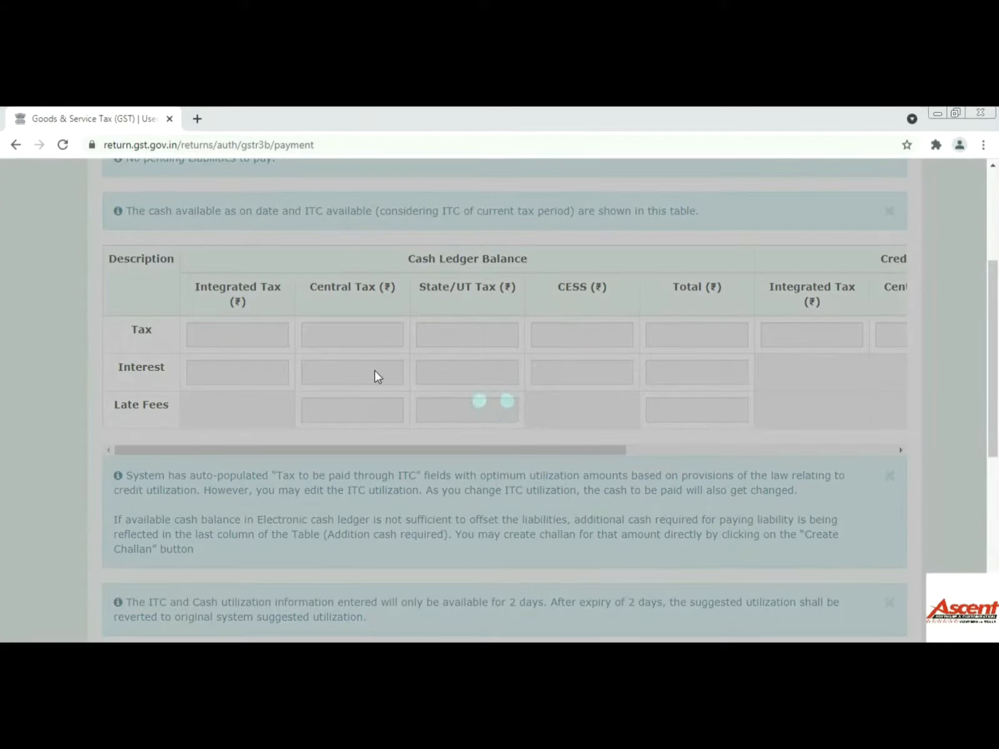
{"action": "scroll", "coordinate": [528, 441], "scroll_direction": "down", "scroll_amount": 7}
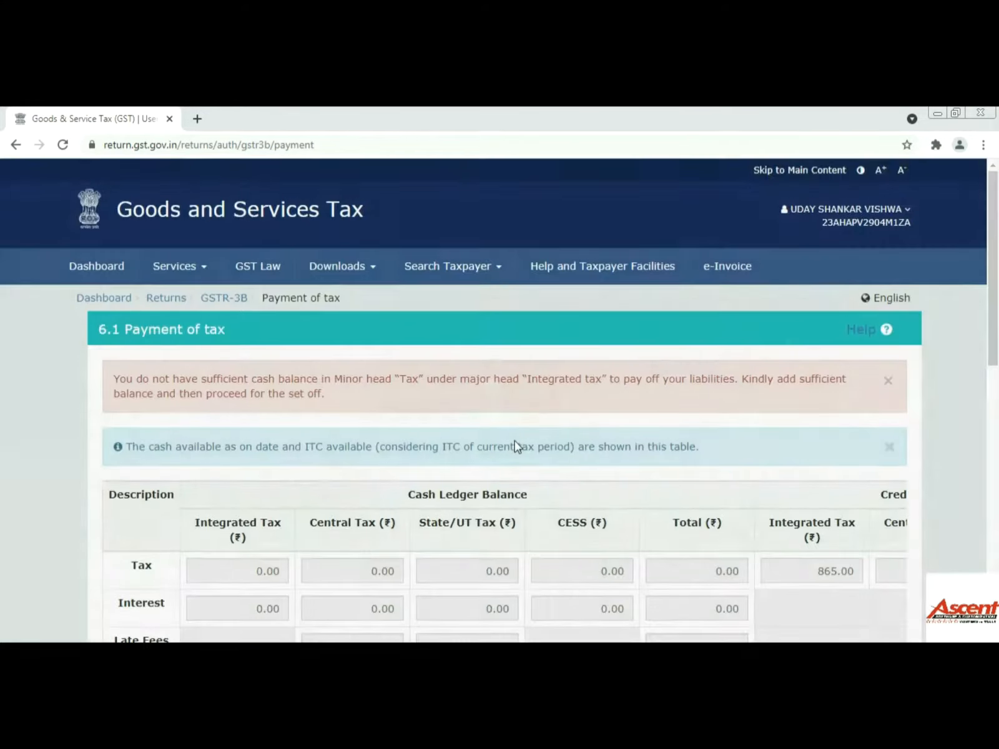
{"action": "scroll", "coordinate": [514, 443], "scroll_direction": "down", "scroll_amount": 4}
{"action": "scroll", "coordinate": [516, 446], "scroll_direction": "down", "scroll_amount": 6}
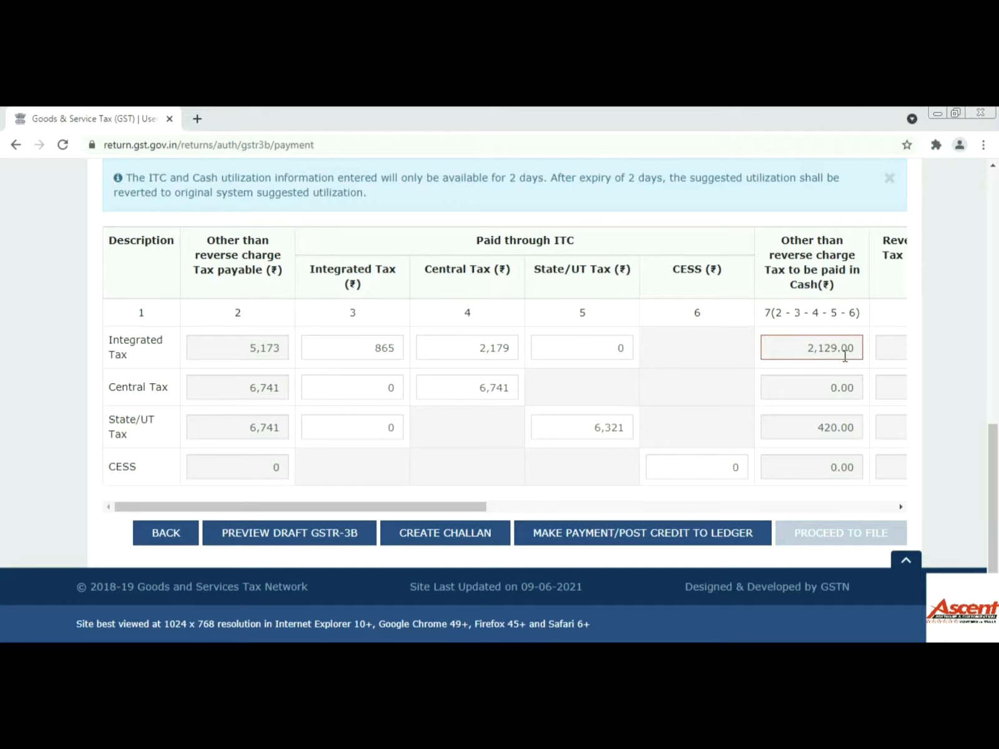
{"action": "left_click_drag", "start_coordinate": [434, 508], "coordinate": [842, 492]}
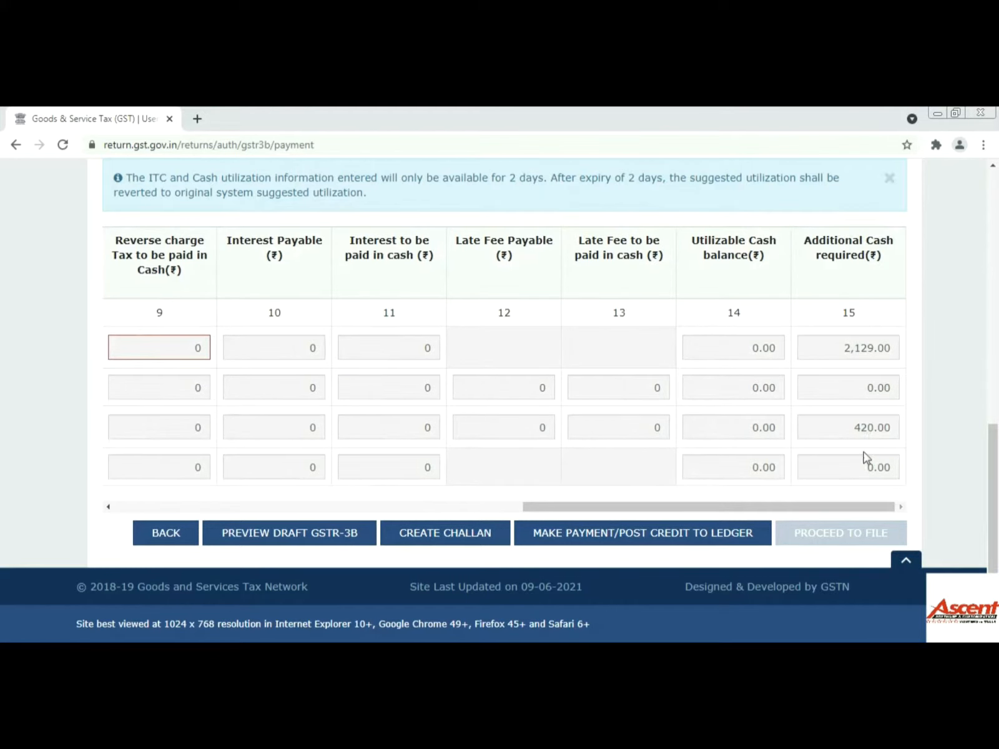
{"action": "left_click_drag", "start_coordinate": [800, 509], "coordinate": [269, 509]}
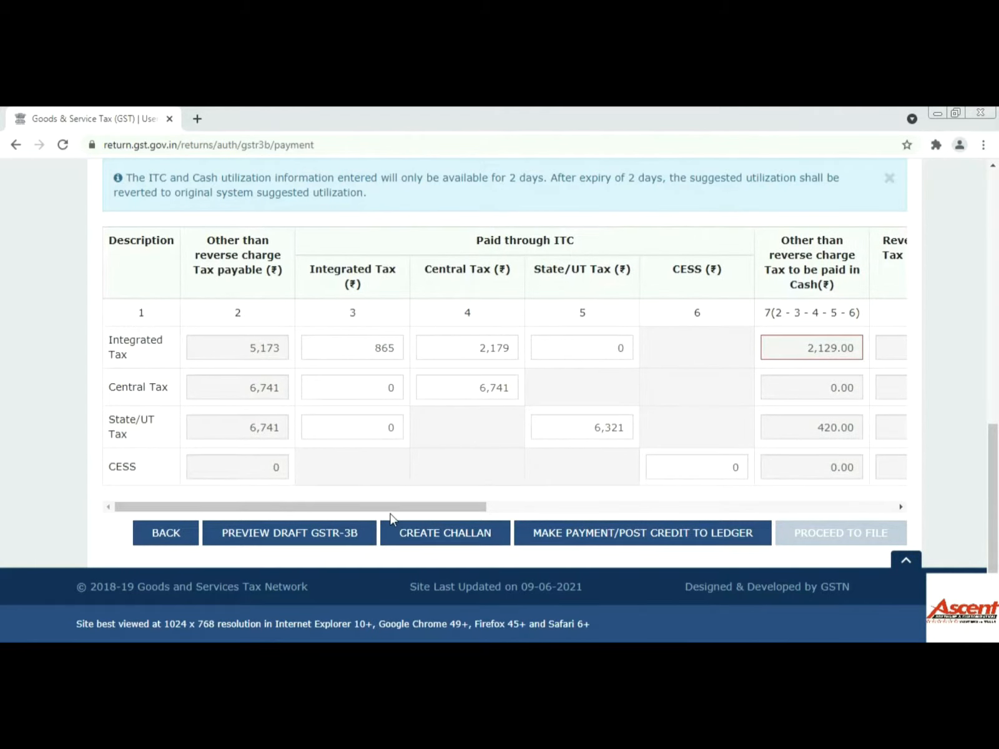
{"action": "mouse_move", "coordinate": [391, 509]}
{"action": "left_mouse_down"}
{"action": "mouse_move", "coordinate": [839, 500]}
{"action": "mouse_move", "coordinate": [892, 489]}
{"action": "left_mouse_up"}
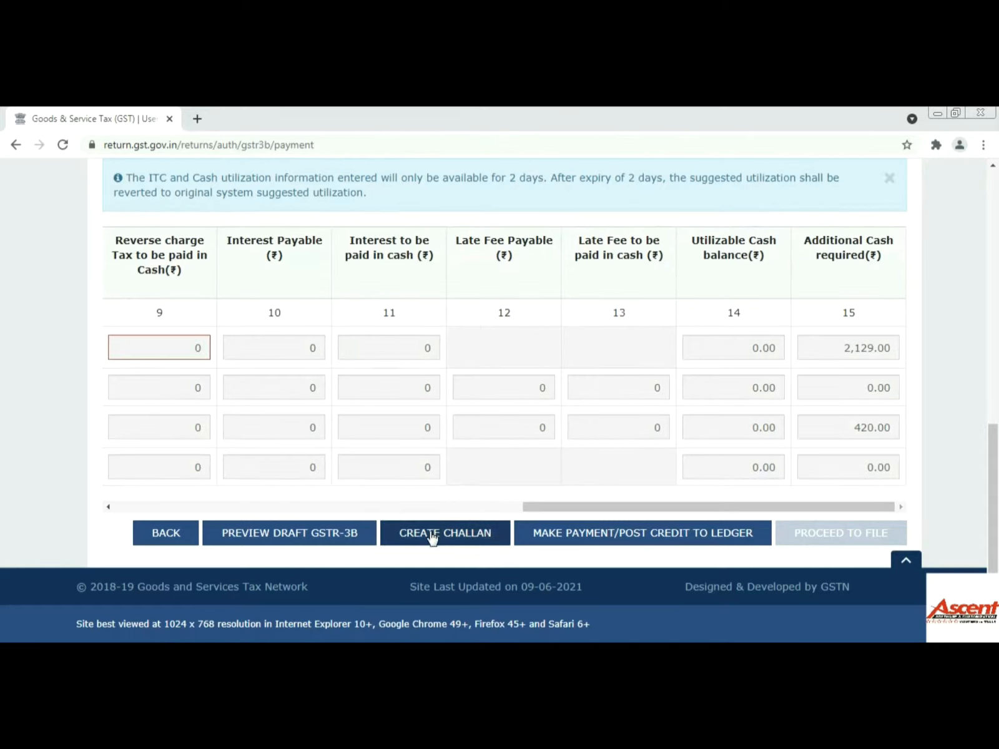
- Create a challan for the ₹2,549 cash shortfall and generate it with E-Payment mode
{"action": "left_click", "coordinate": [461, 546]}
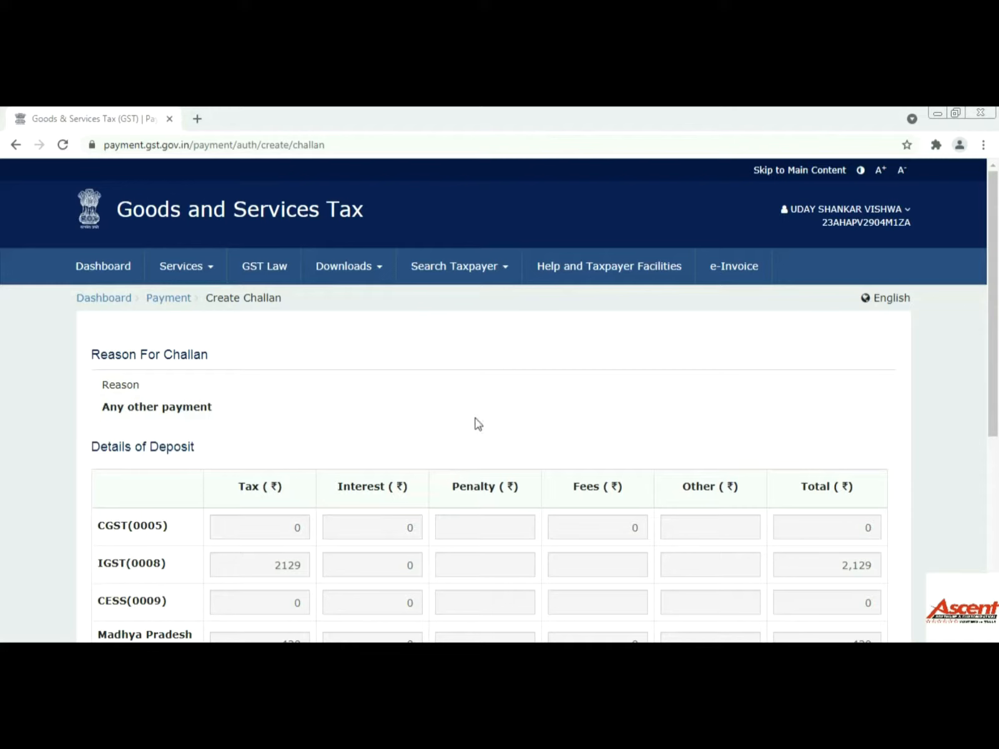
{"action": "scroll", "coordinate": [530, 408], "scroll_direction": "down", "scroll_amount": 2}
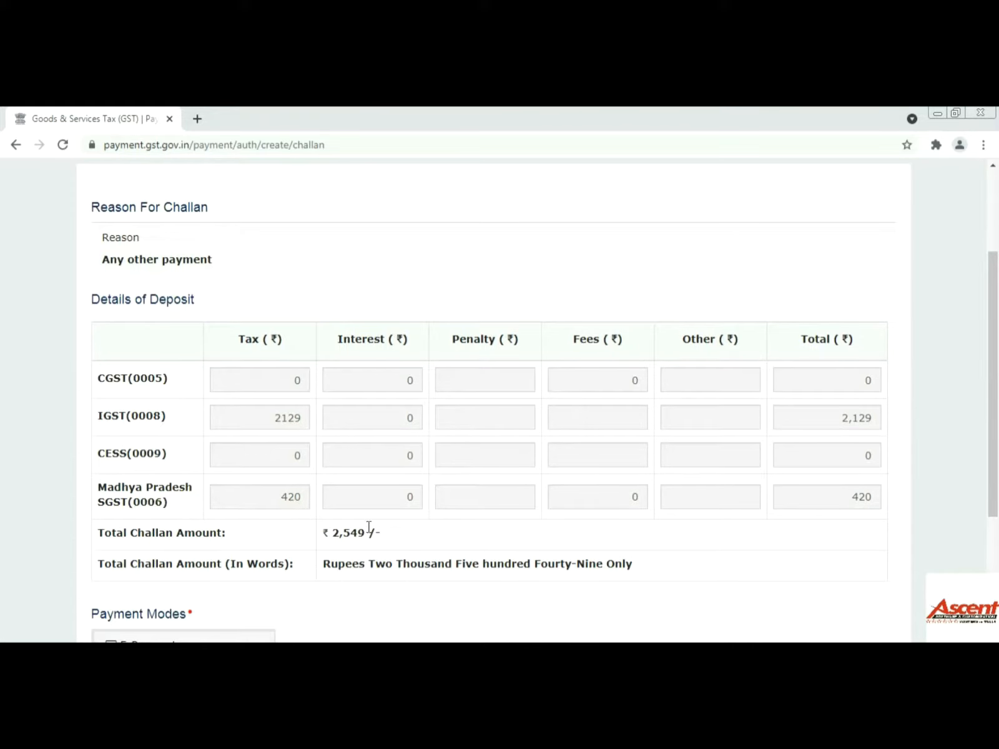
{"action": "scroll", "coordinate": [543, 525], "scroll_direction": "down", "scroll_amount": 3}
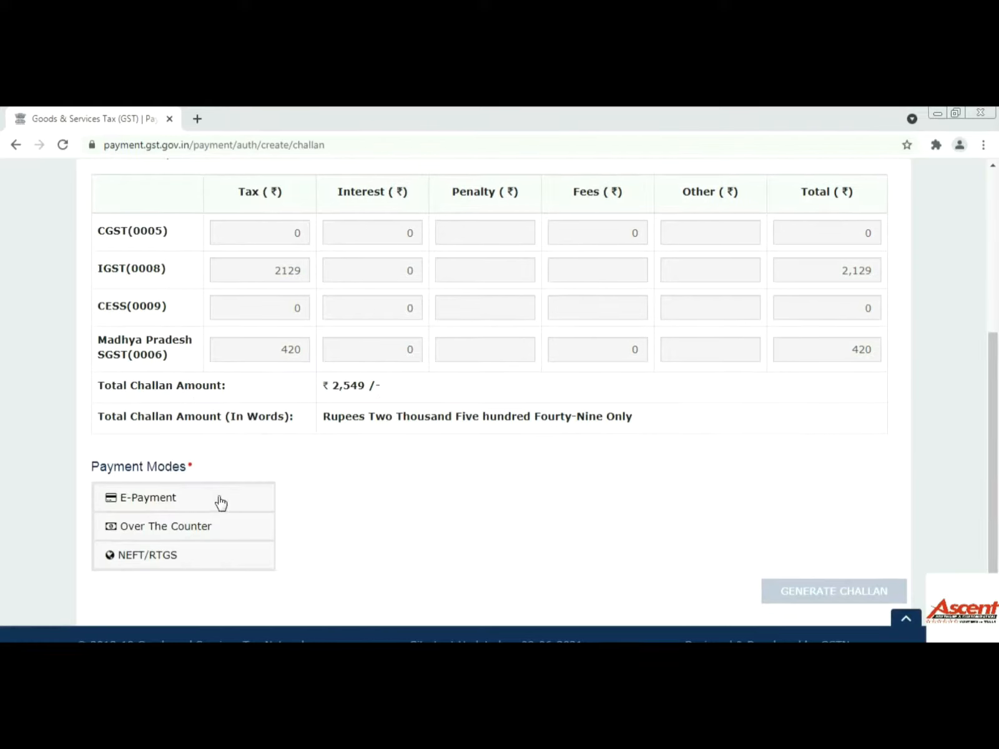
{"action": "left_click", "coordinate": [180, 505]}
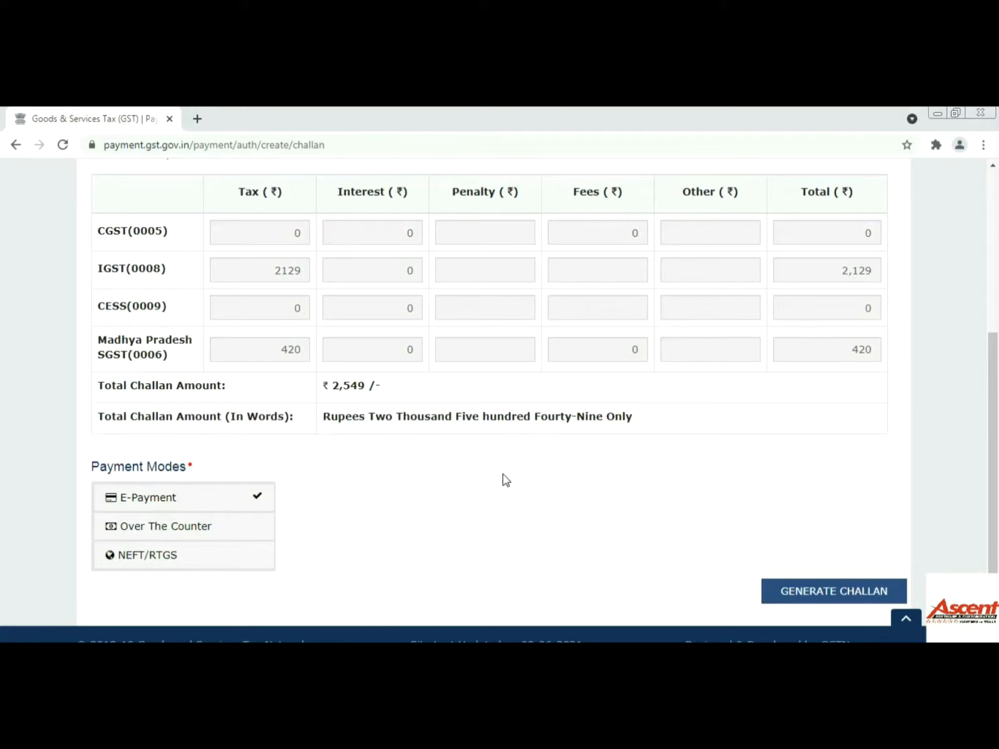
{"action": "left_click", "coordinate": [841, 593]}
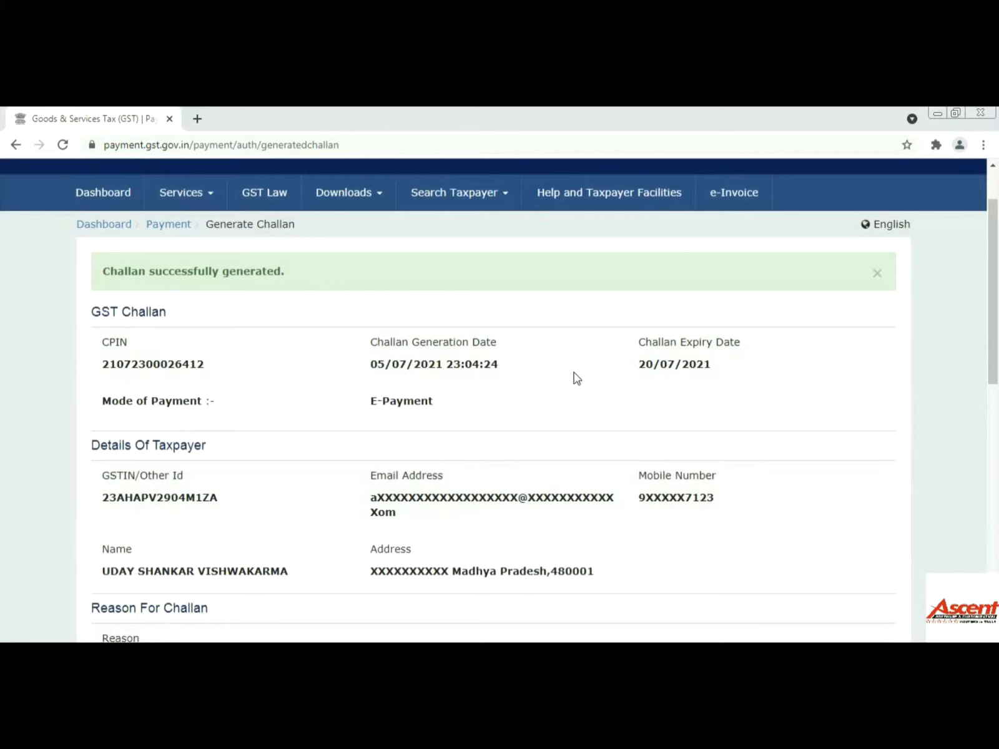
- Pay the challan by Net Banking through Union Bank of India, accepting the terms
{"action": "scroll", "coordinate": [693, 388], "scroll_direction": "down", "scroll_amount": 1}
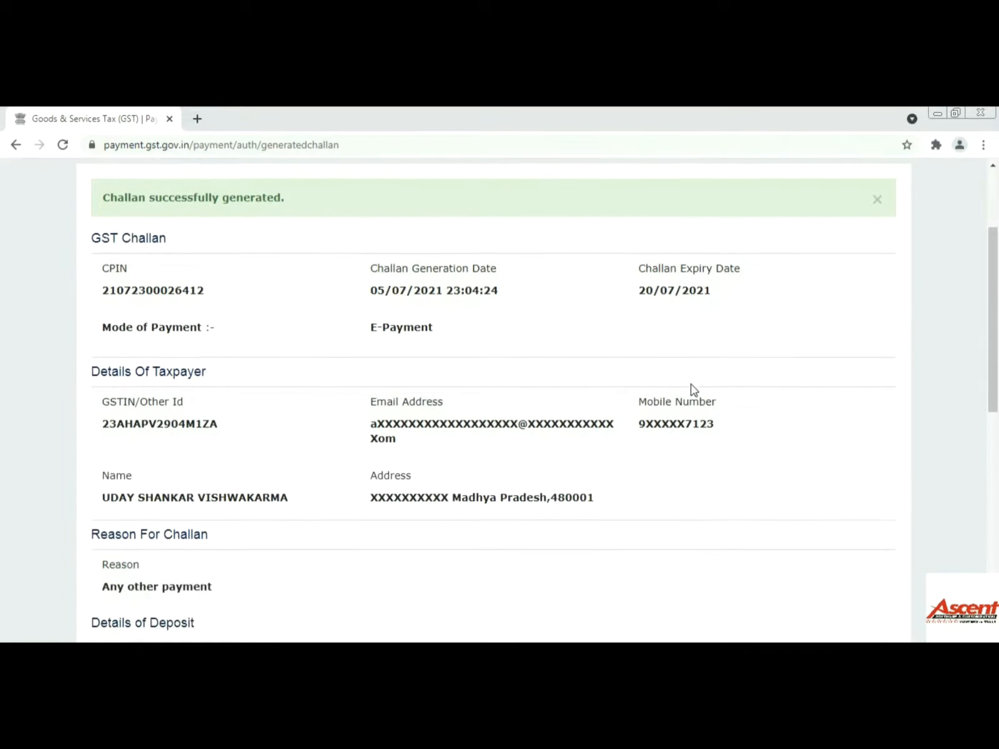
{"action": "scroll", "coordinate": [176, 383], "scroll_direction": "down", "scroll_amount": 2}
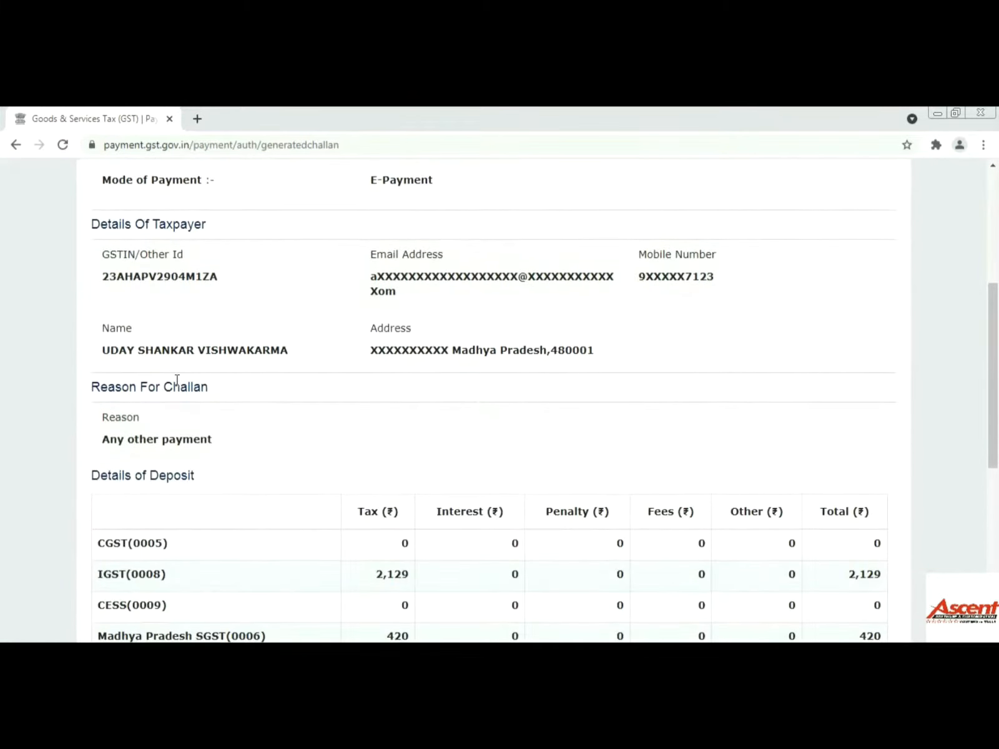
{"action": "scroll", "coordinate": [215, 350], "scroll_direction": "down", "scroll_amount": 2}
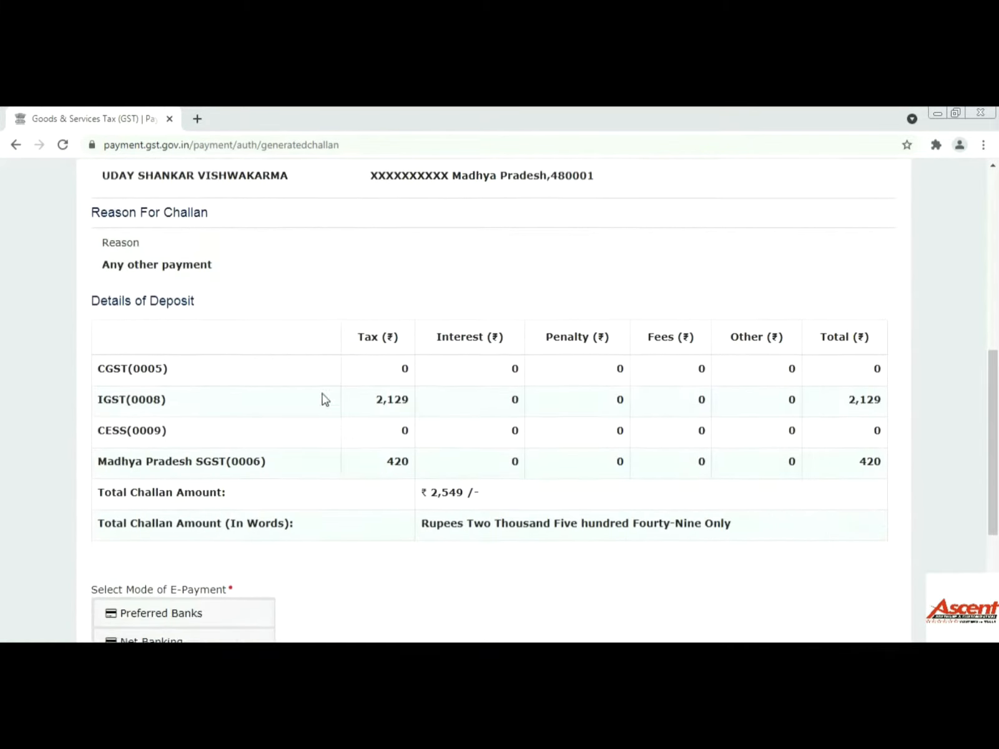
{"action": "scroll", "coordinate": [325, 400], "scroll_direction": "down", "scroll_amount": 3}
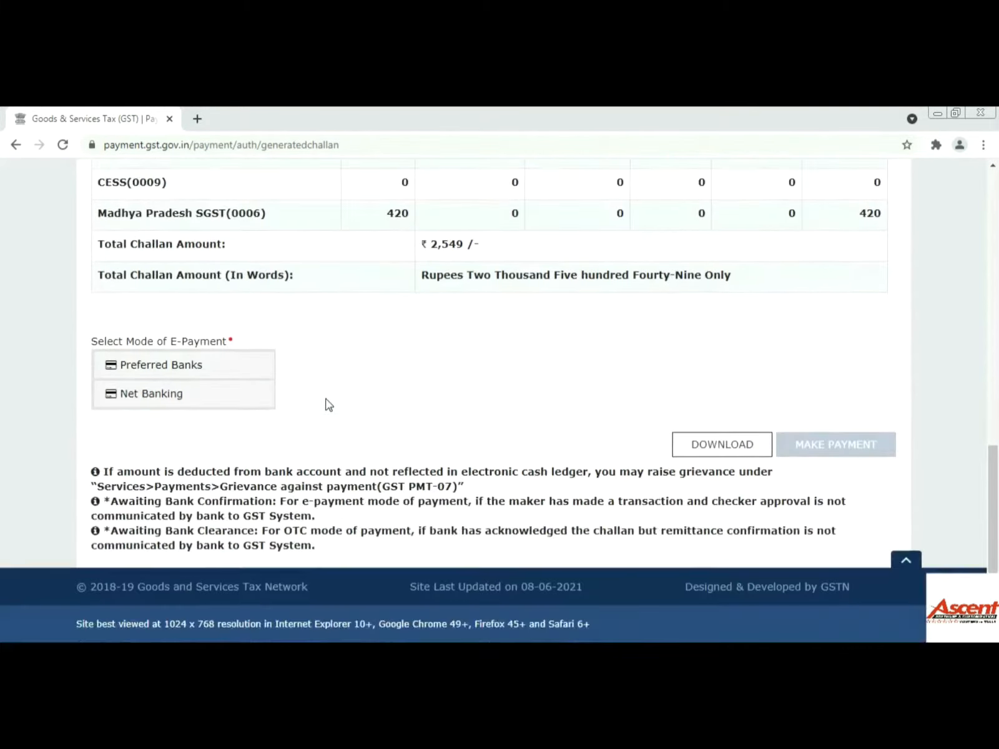
{"action": "left_click", "coordinate": [145, 397]}
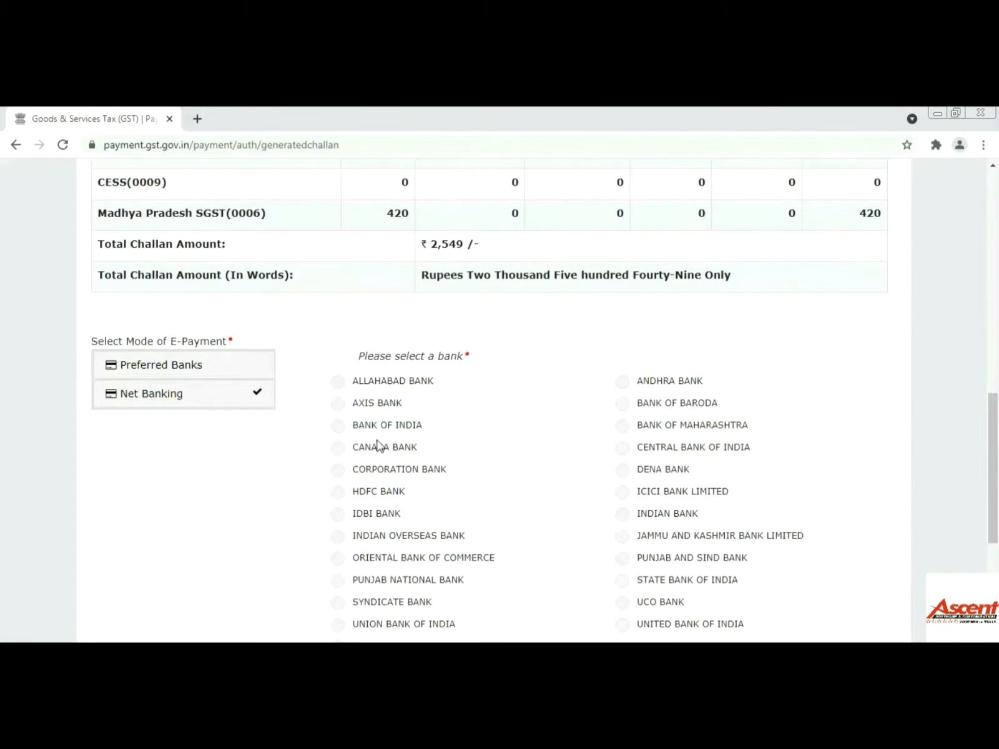
{"action": "scroll", "coordinate": [384, 444], "scroll_direction": "down", "scroll_amount": 2}
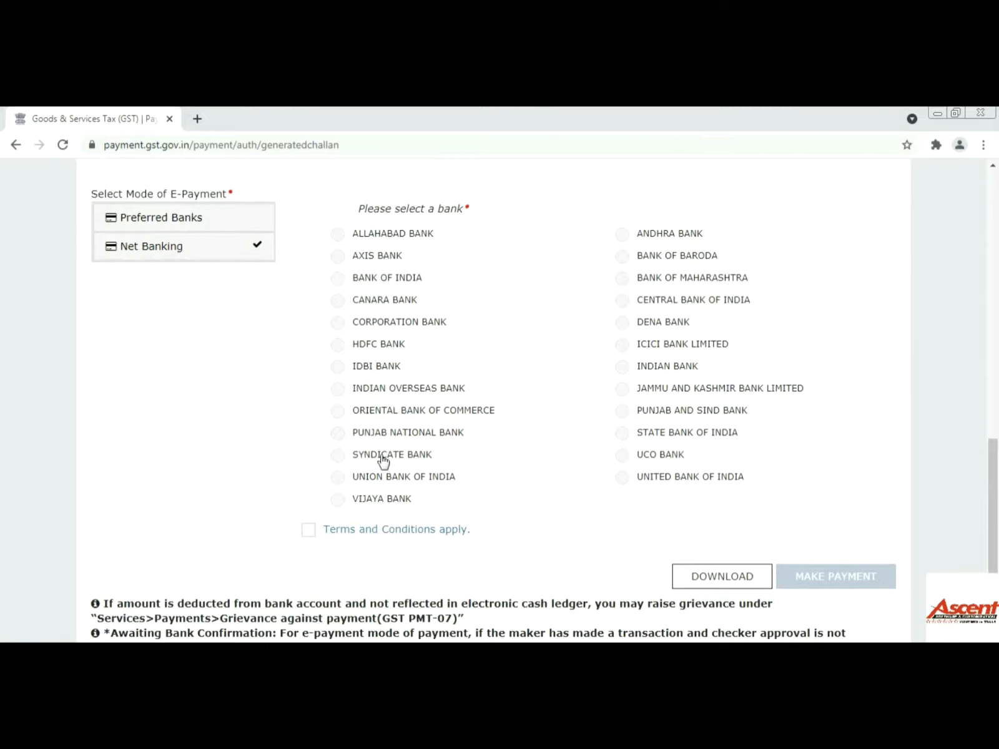
{"action": "left_click", "coordinate": [353, 477]}
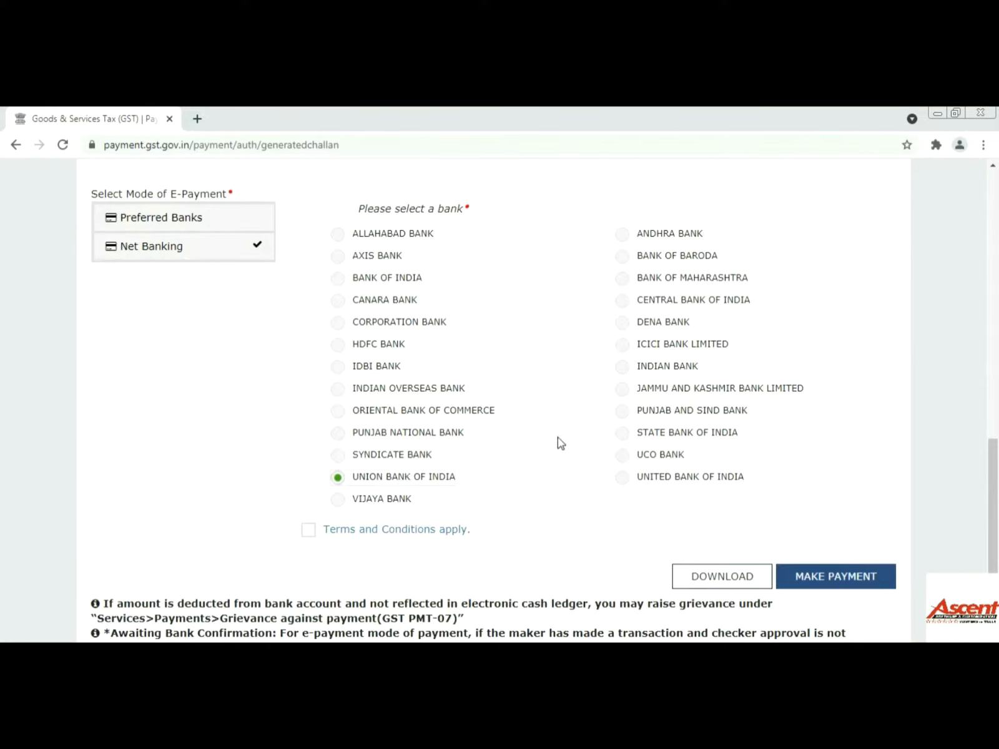
{"action": "left_click", "coordinate": [309, 531]}
{"action": "left_click", "coordinate": [824, 579]}
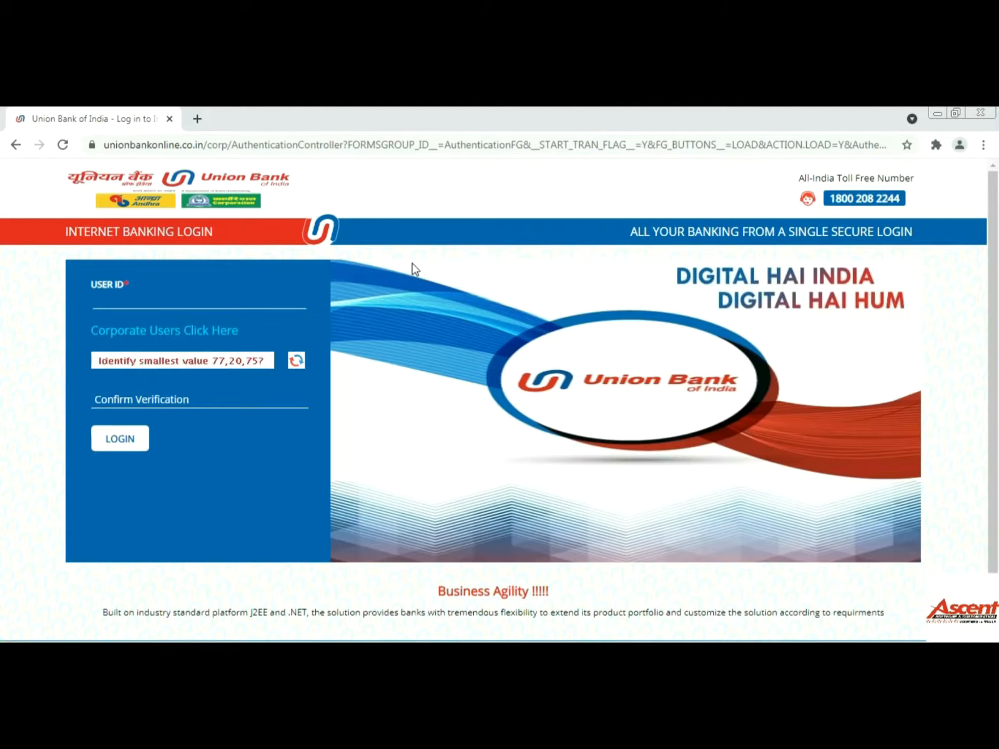
- Log in to Union Bank net banking with the user ID, verification answer and login password
{"action": "left_click", "coordinate": [166, 300]}
{"action": "type", "text": "25"}
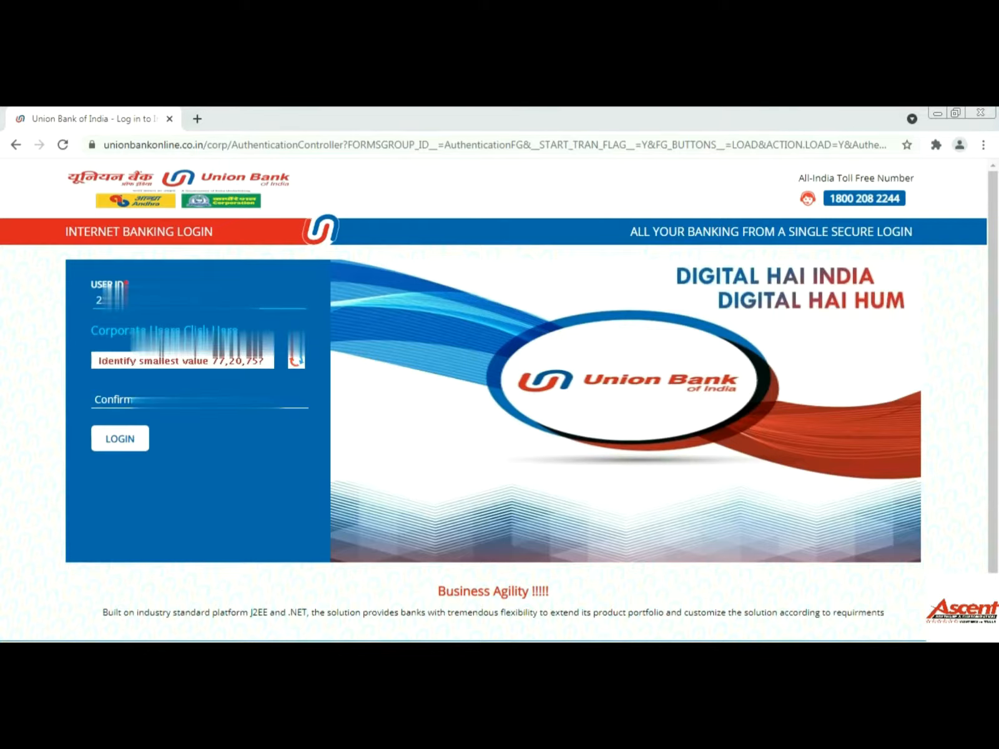
{"action": "key", "text": "Tab"}
{"action": "key", "text": "Tab"}
{"action": "key", "text": "Tab"}
{"action": "type", "text": "20"}
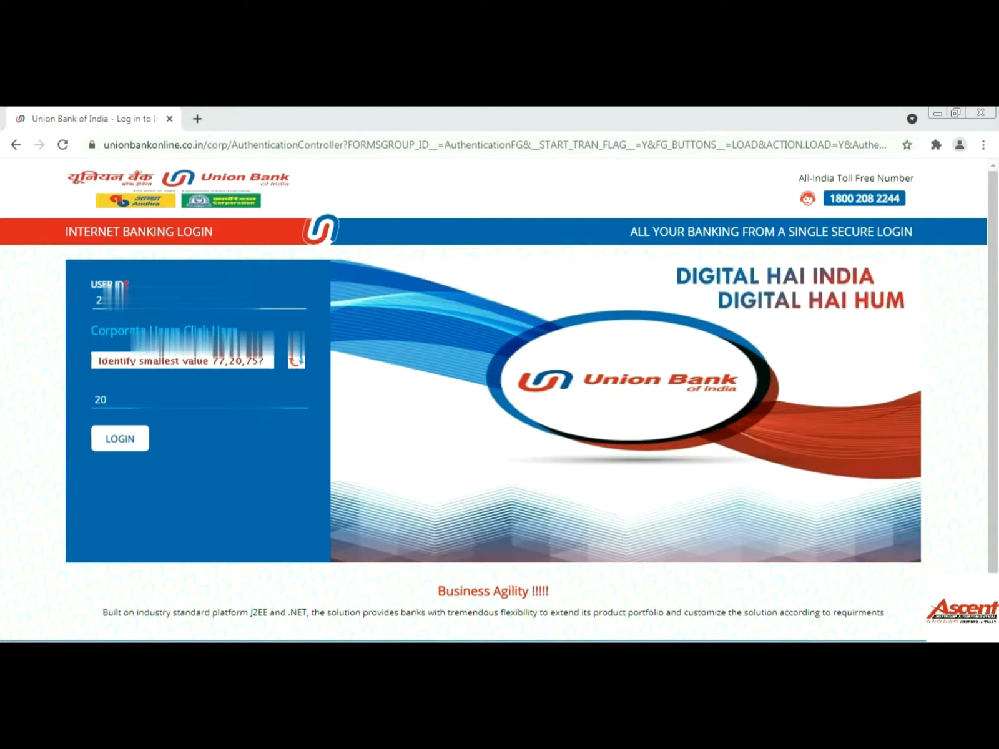
{"action": "left_click", "coordinate": [111, 443]}
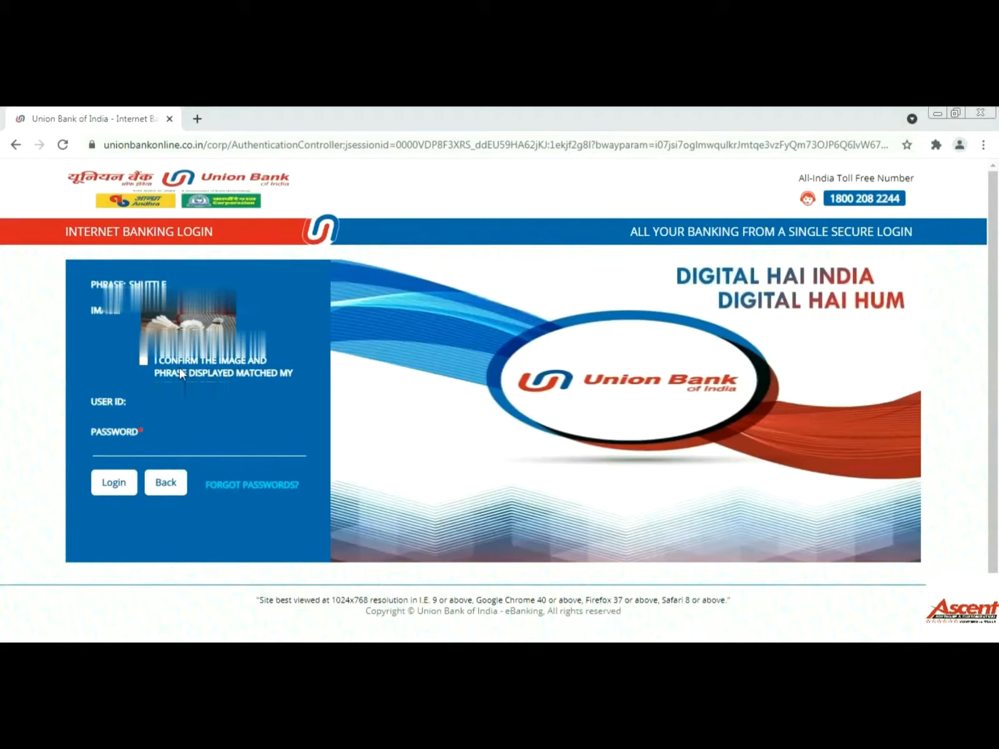
{"action": "left_click", "coordinate": [143, 360]}
{"action": "left_click", "coordinate": [185, 444]}
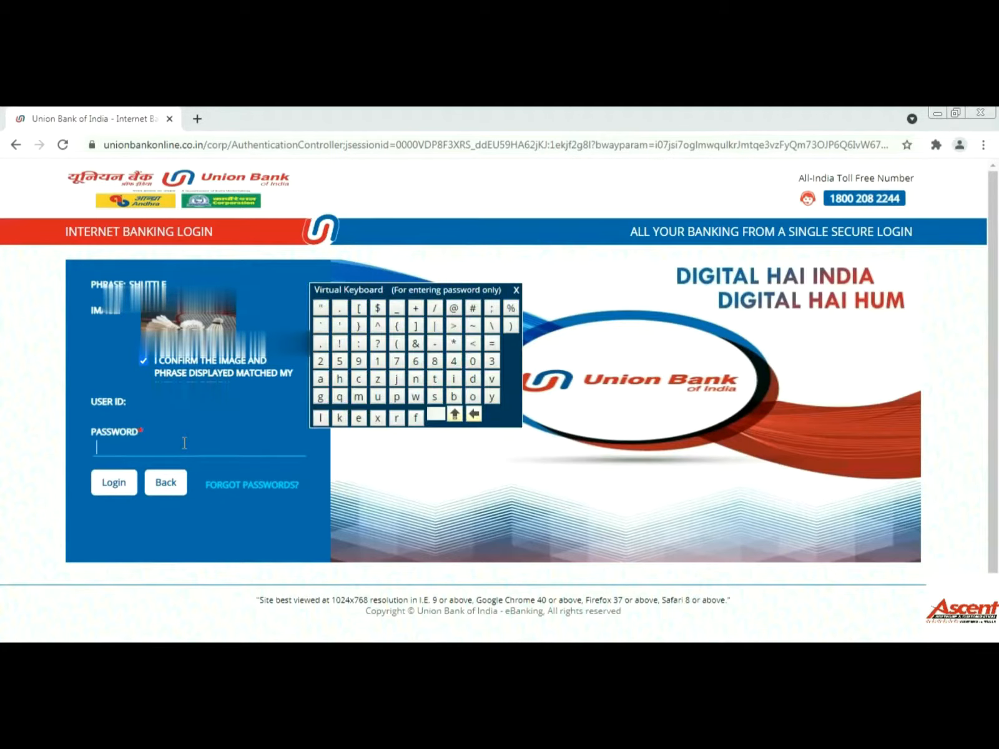
{"action": "type", "text": "•••••••••••••"}
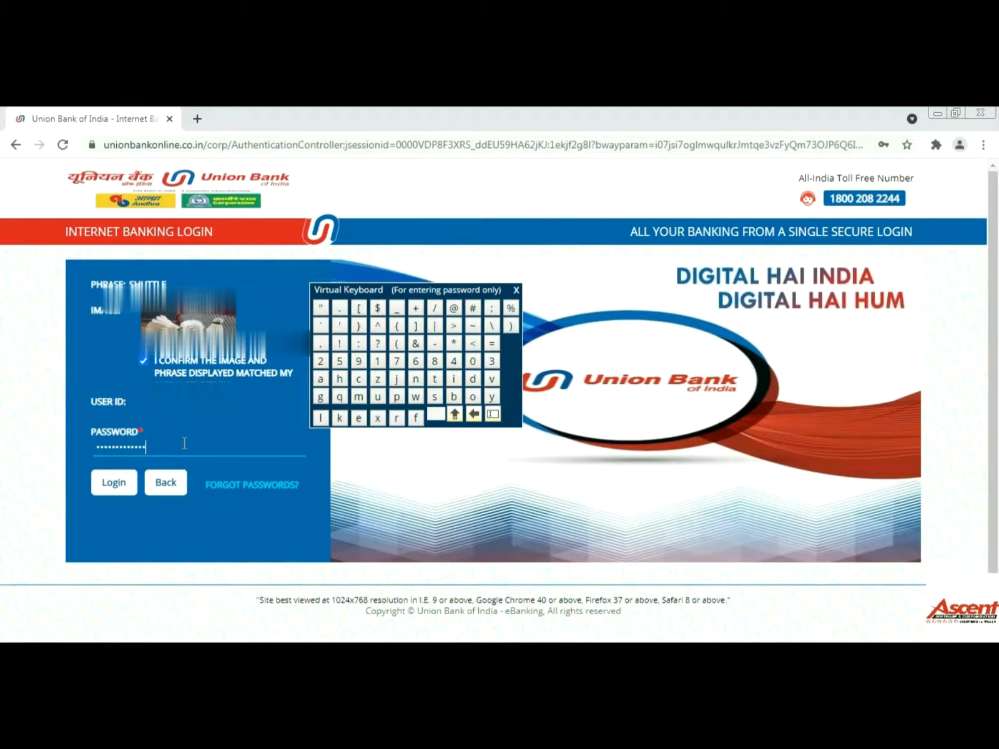
{"action": "left_click", "coordinate": [112, 482]}
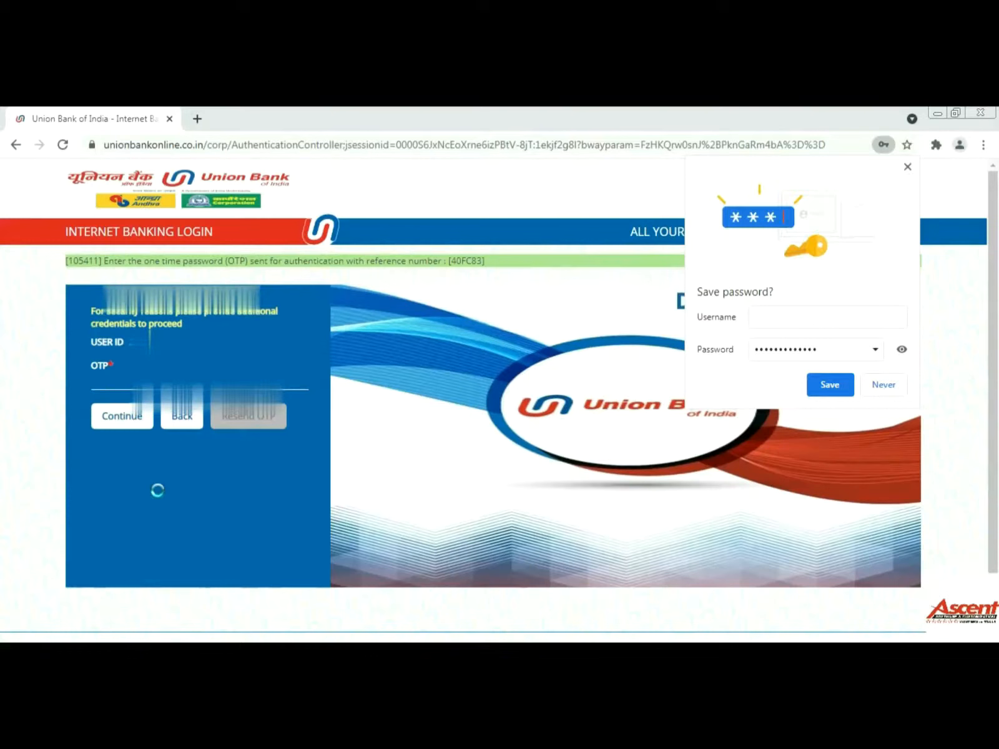
{"action": "left_click", "coordinate": [877, 382]}
- Enter the login one-time password to complete sign-in
{"action": "left_click", "coordinate": [212, 381]}
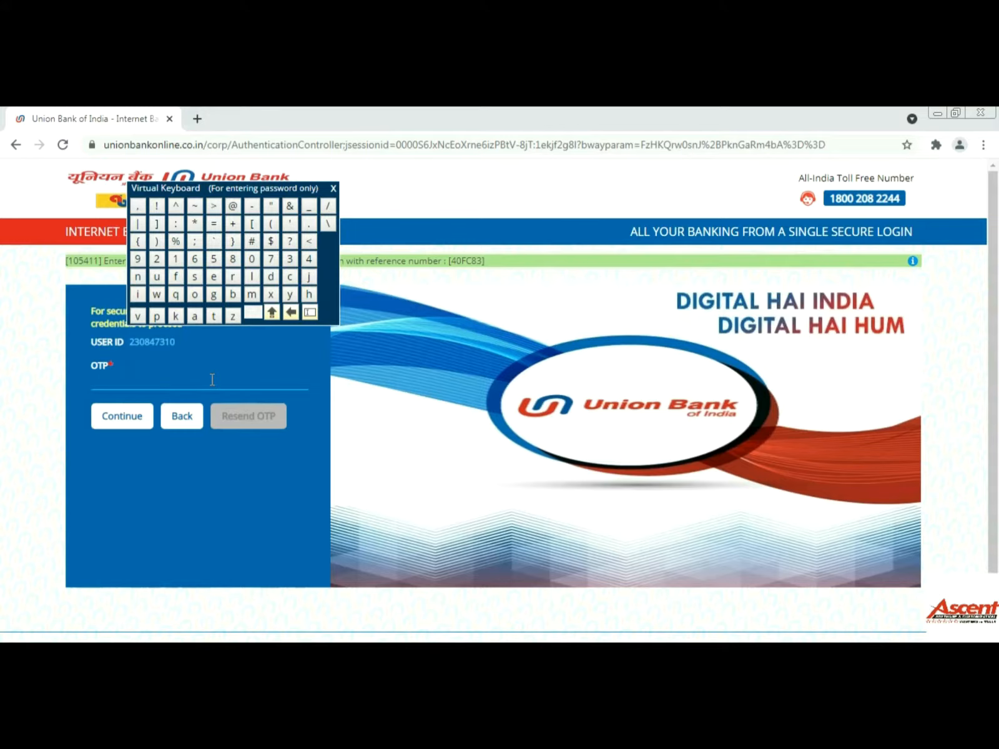
{"action": "type", "text": "••••••"}
{"action": "left_click", "coordinate": [110, 428]}
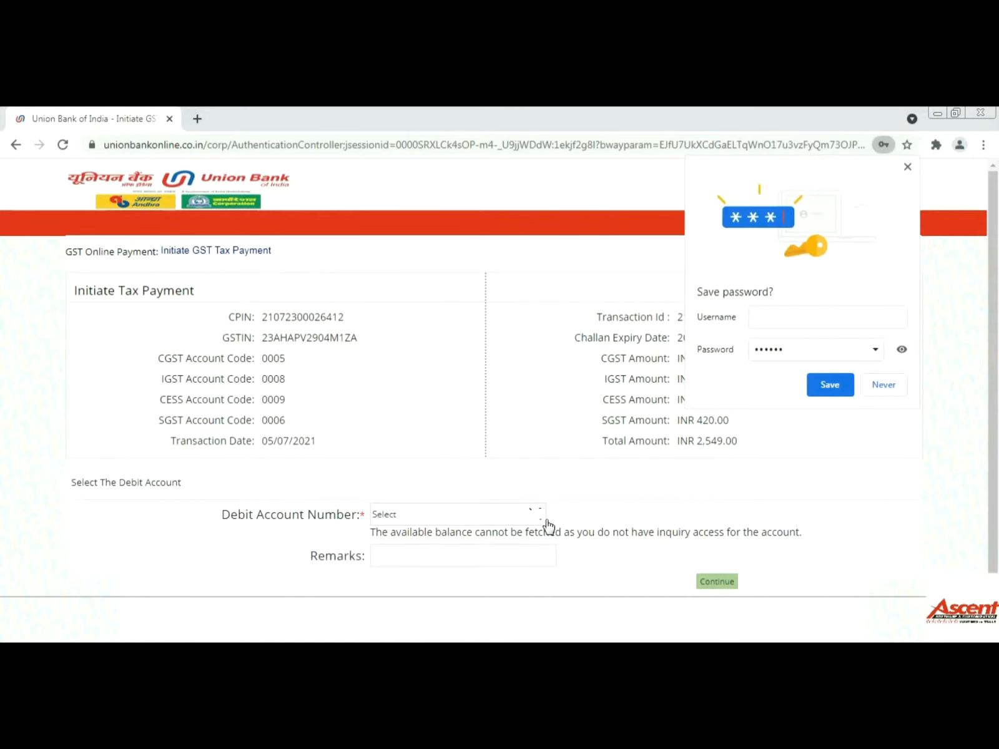
{"action": "left_click", "coordinate": [882, 387]}
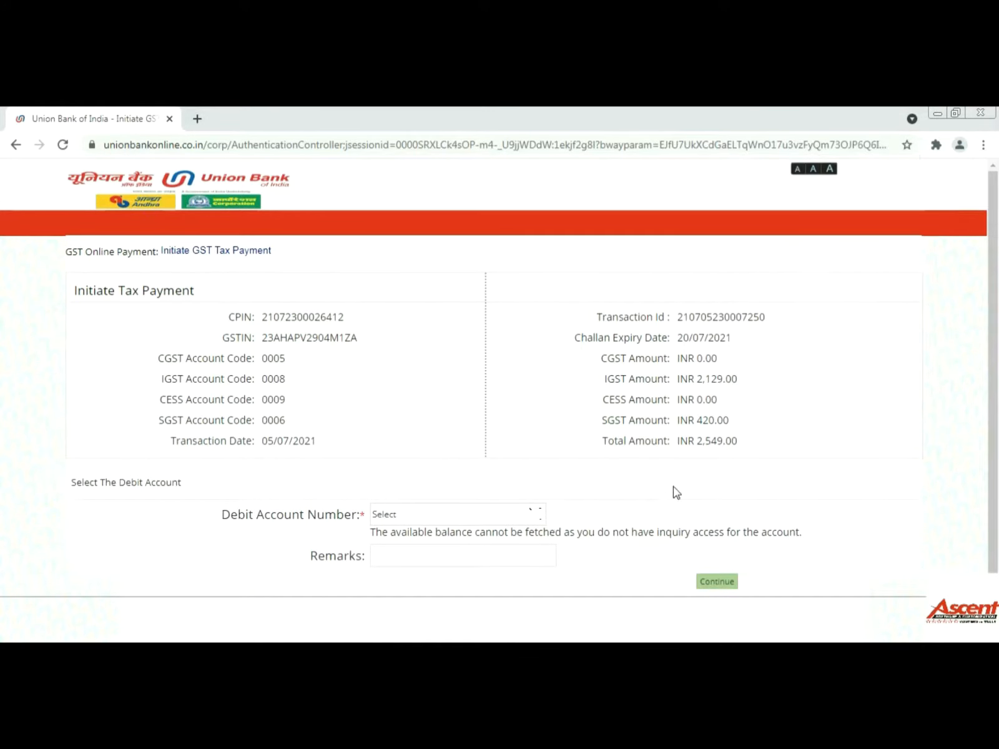
- Choose the company debit account and enter the remark 'GSTR3B May21'
{"action": "left_click", "coordinate": [538, 515]}
{"action": "left_click", "coordinate": [523, 548]}
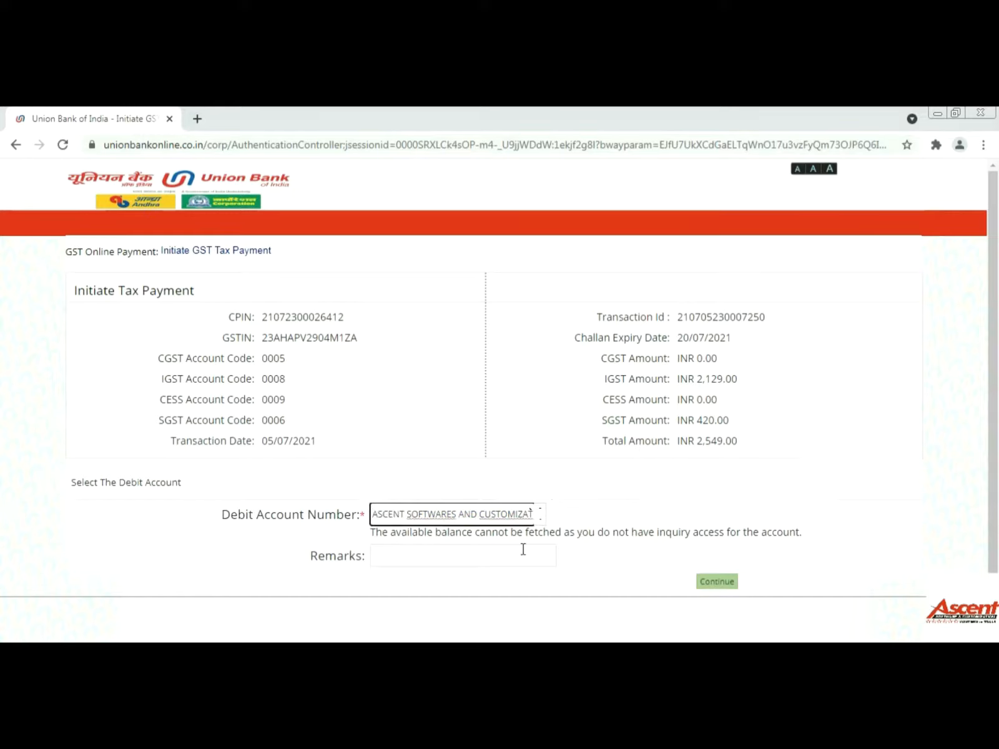
{"action": "left_click", "coordinate": [472, 550]}
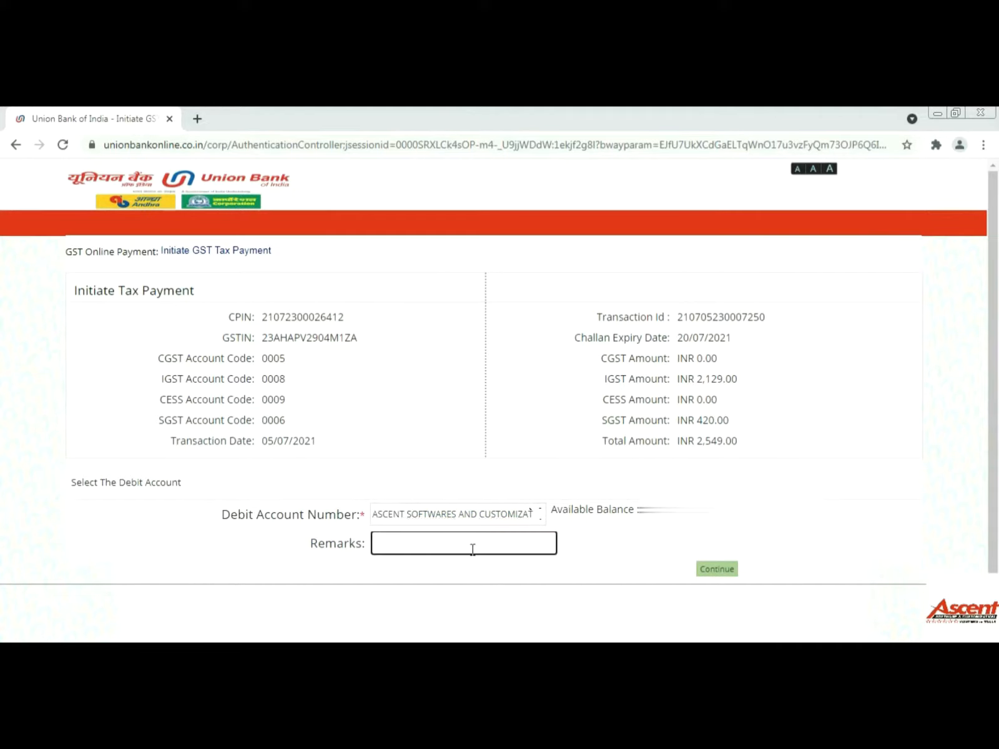
{"action": "type", "text": "GSTR3B"}
{"action": "type", "text": "May21"}
{"action": "left_click", "coordinate": [712, 569]}
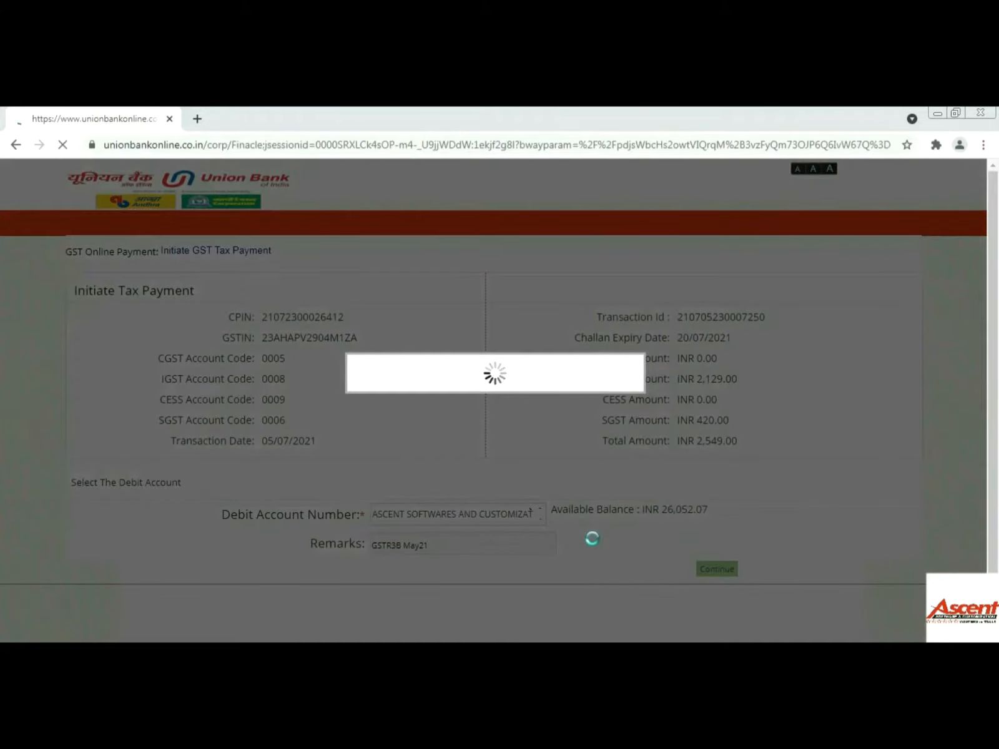
- Authorise the ₹2,549 payment with the transaction password and submit it
{"action": "scroll", "coordinate": [592, 537], "scroll_direction": "down", "scroll_amount": 3}
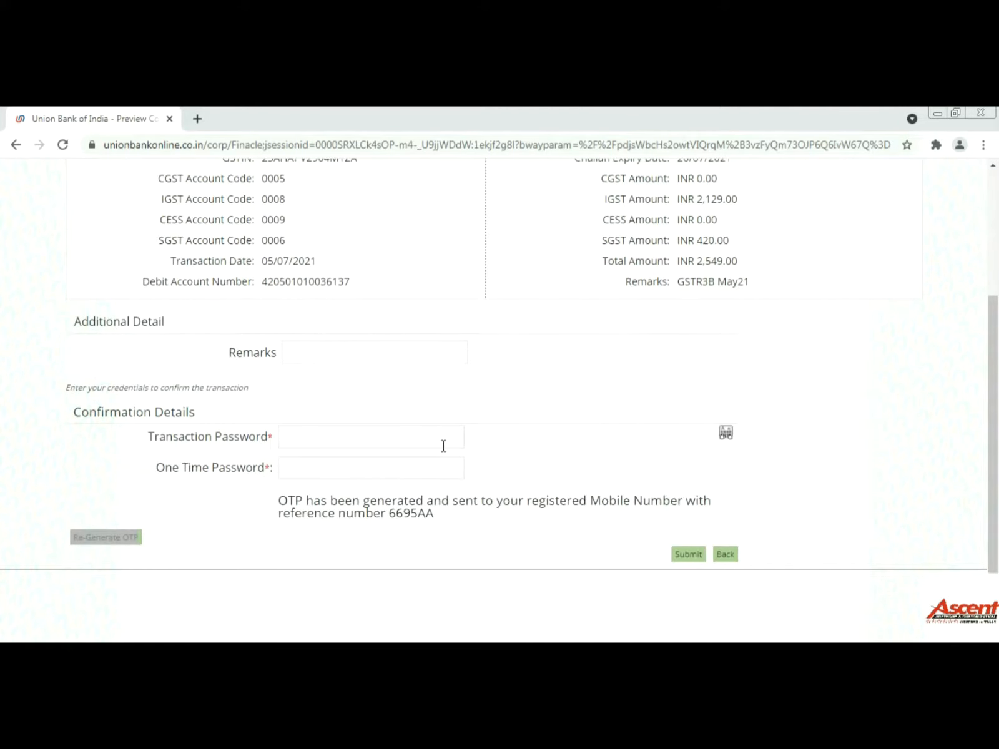
{"action": "left_click", "coordinate": [321, 473]}
{"action": "type", "text": "••••••"}
{"action": "key", "text": "BackSpace"}
{"action": "key", "text": "BackSpace"}
{"action": "key", "text": "BackSpace"}
{"action": "key", "text": "BackSpace"}
{"action": "key", "text": "BackSpace"}
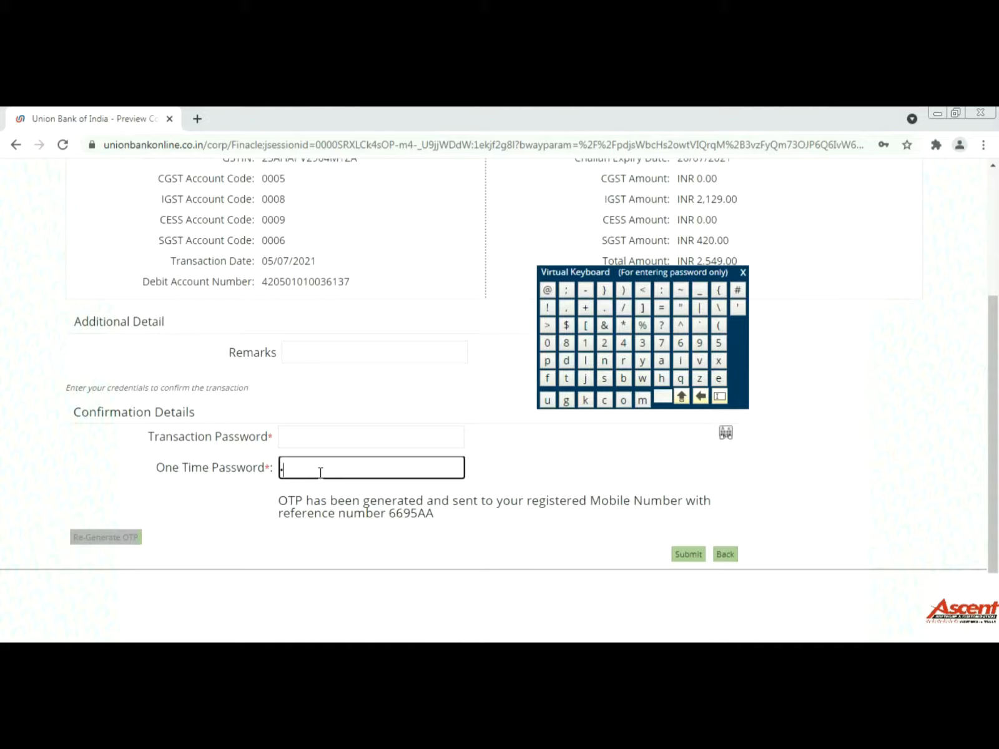
{"action": "type", "text": "••••••"}
{"action": "left_click", "coordinate": [329, 440]}
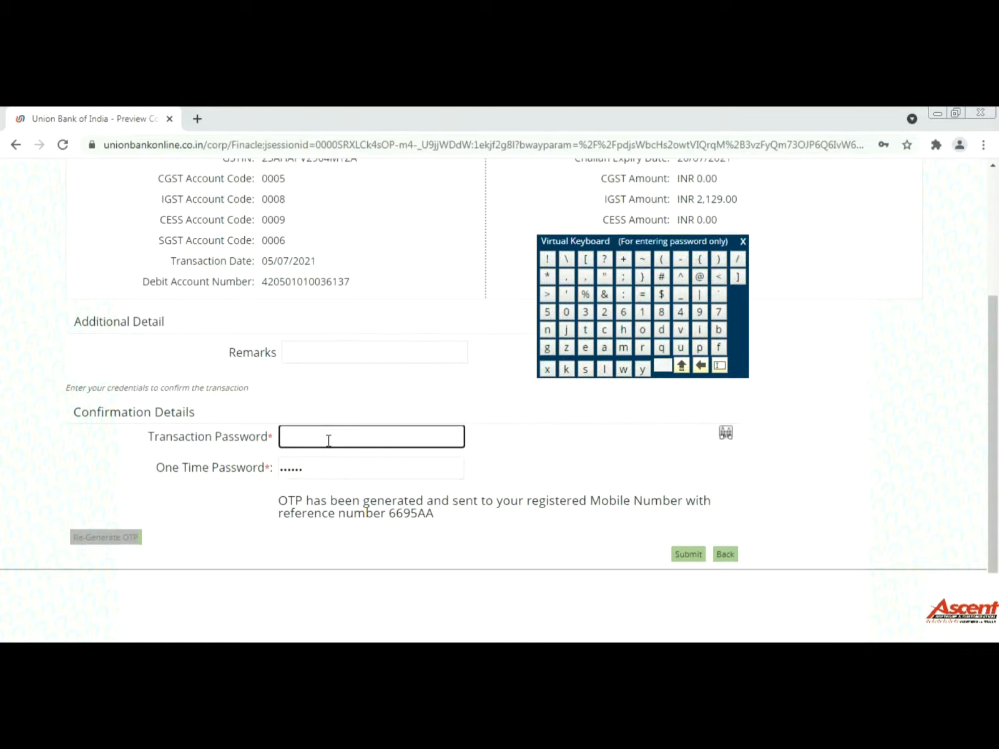
{"action": "type", "text": "•••••••••••"}
{"action": "left_click", "coordinate": [682, 559]}
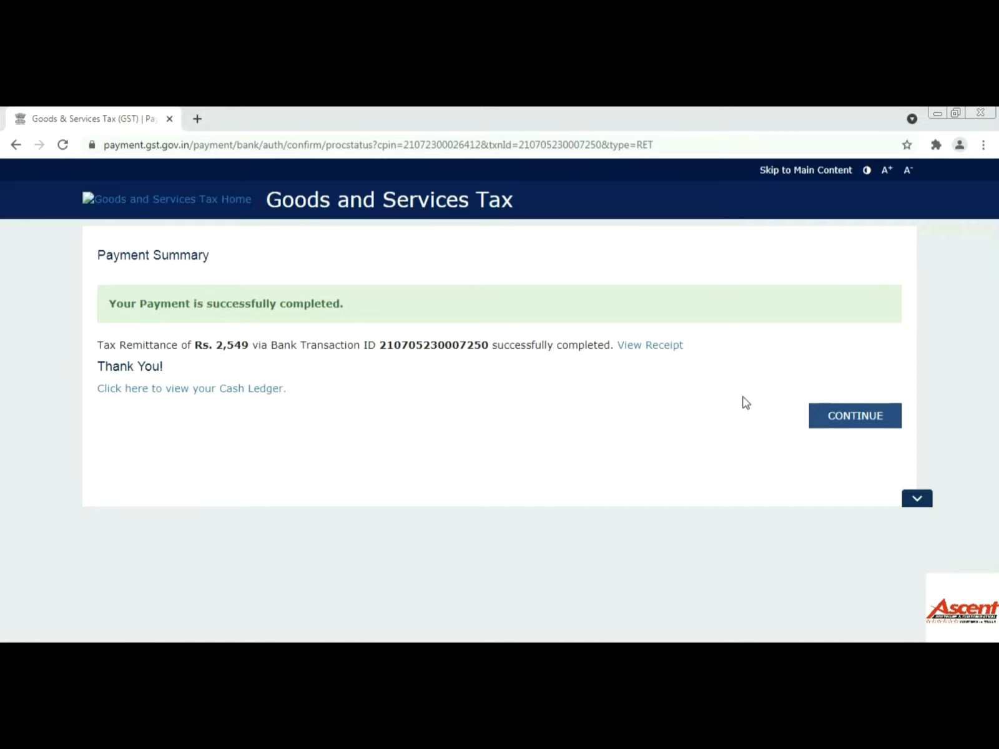
- Download the challan payment receipt showing ₹2,129 IGST and ₹420 SGST as a PDF
{"action": "left_click", "coordinate": [638, 348]}
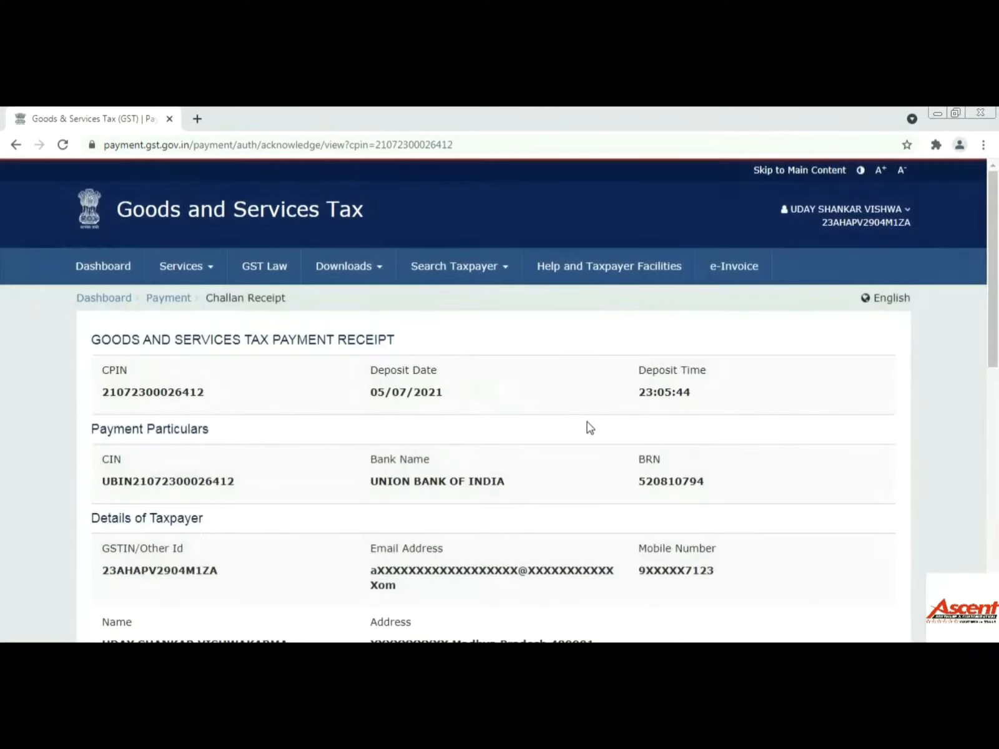
{"action": "scroll", "coordinate": [609, 426], "scroll_direction": "down", "scroll_amount": 5}
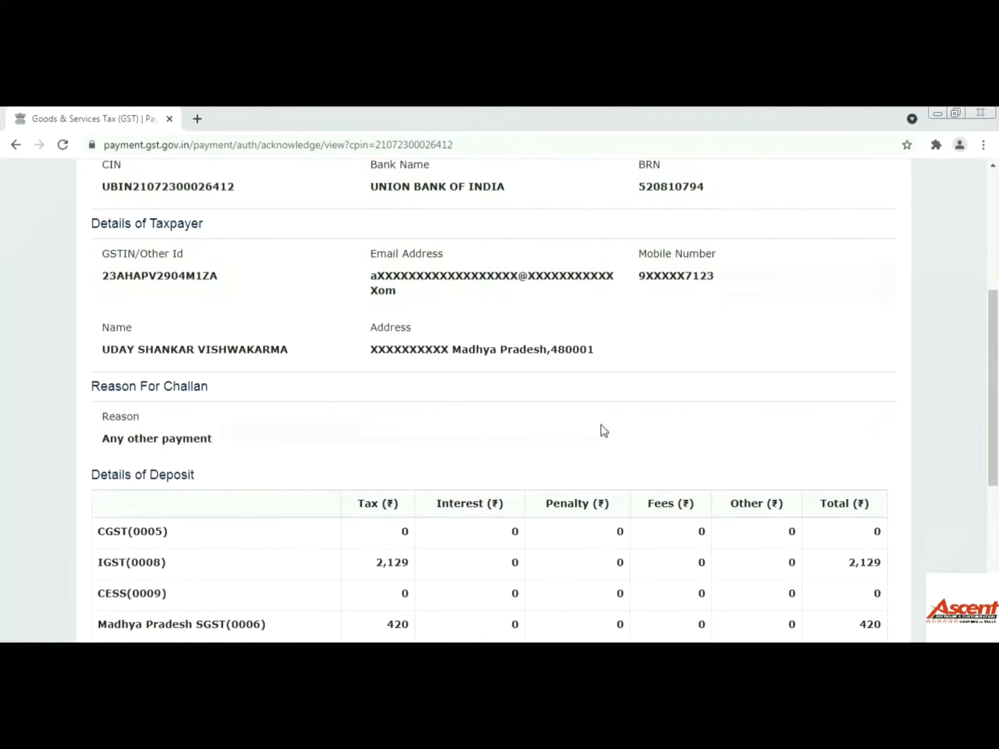
{"action": "scroll", "coordinate": [535, 451], "scroll_direction": "down", "scroll_amount": 6}
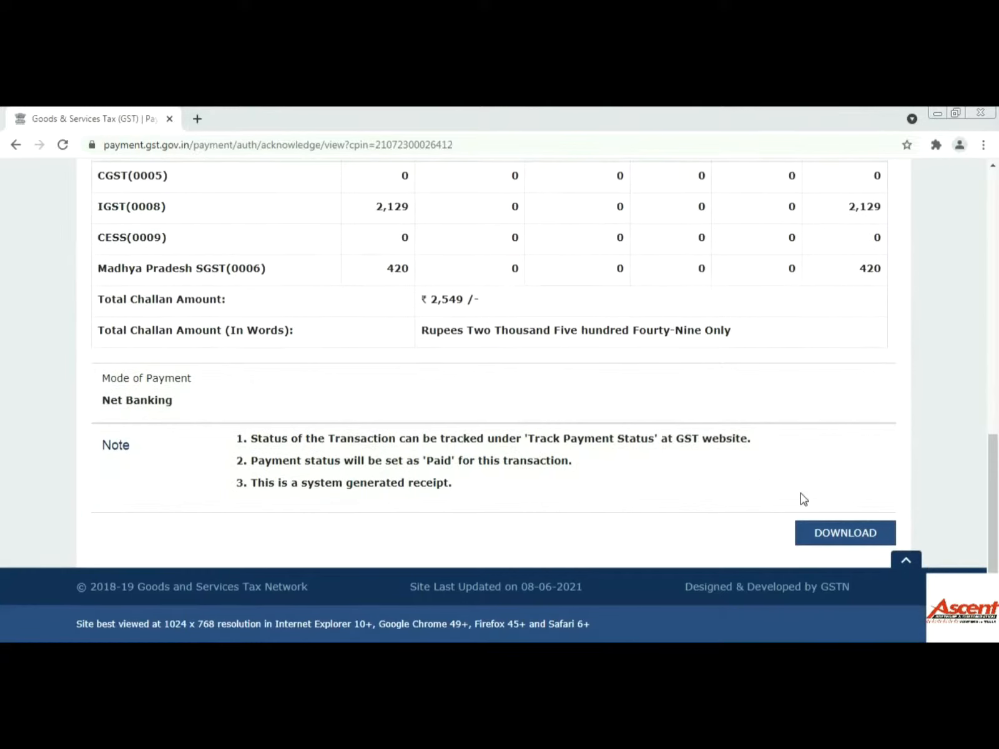
{"action": "left_click", "coordinate": [840, 540]}
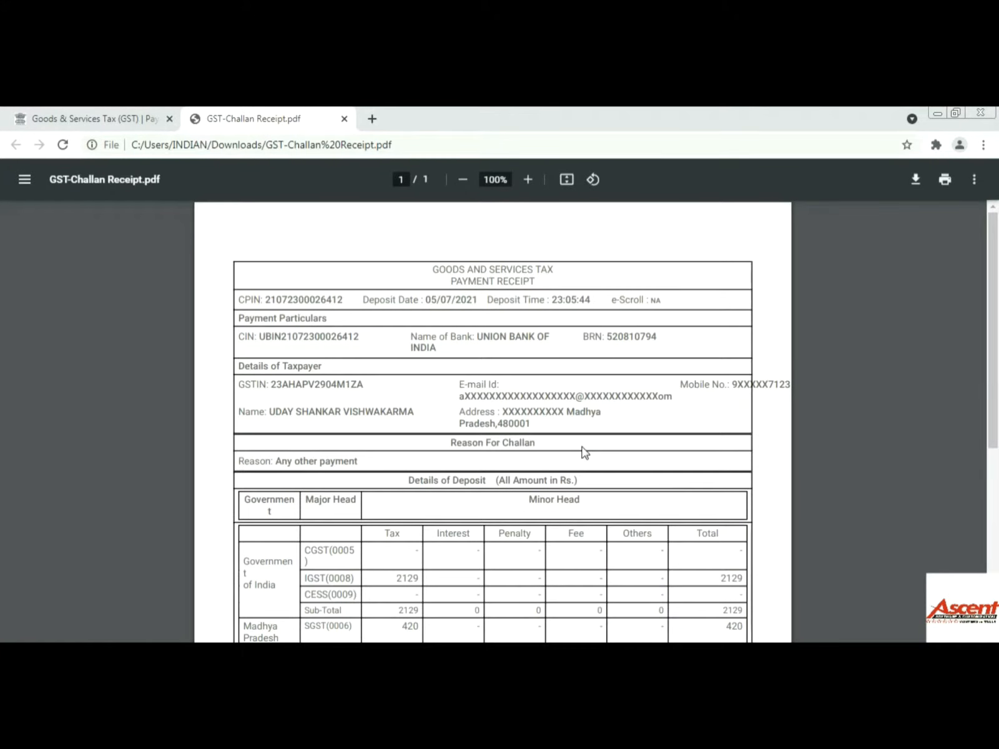
- Save a copy of the receipt to drive D as GST-Challan Receipt.pdf and close the PDF tabs
{"action": "scroll", "coordinate": [582, 452], "scroll_direction": "down", "scroll_amount": 5}
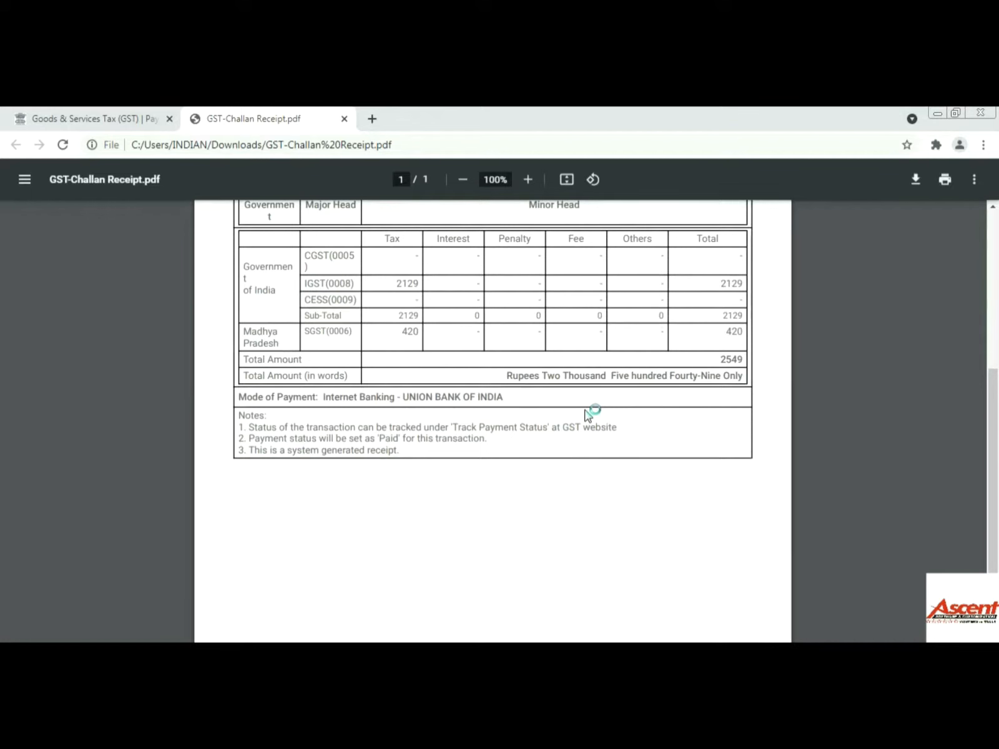
{"action": "scroll", "coordinate": [587, 416], "scroll_direction": "up", "scroll_amount": 5}
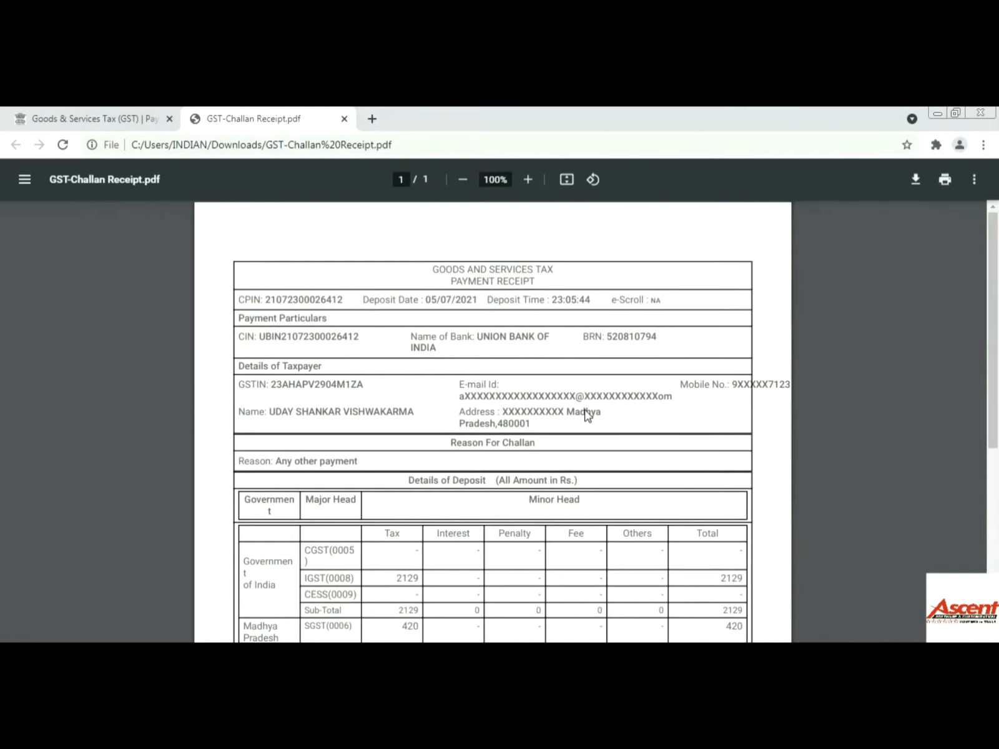
{"action": "scroll", "coordinate": [587, 415], "scroll_direction": "down", "scroll_amount": 4}
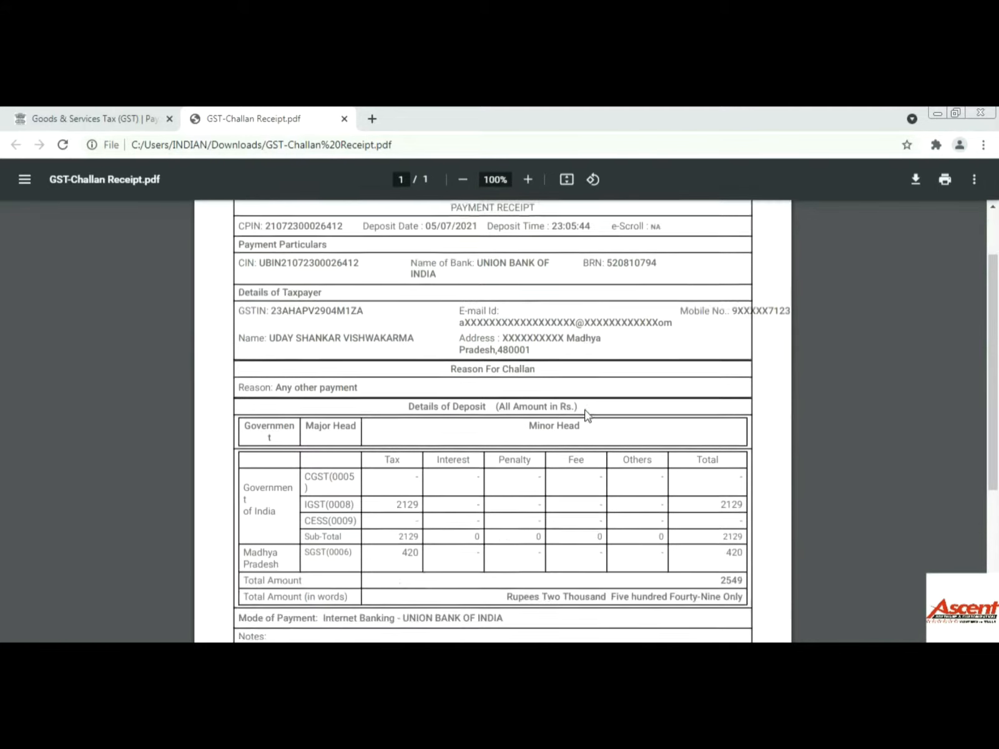
{"action": "scroll", "coordinate": [586, 415], "scroll_direction": "down", "scroll_amount": 2}
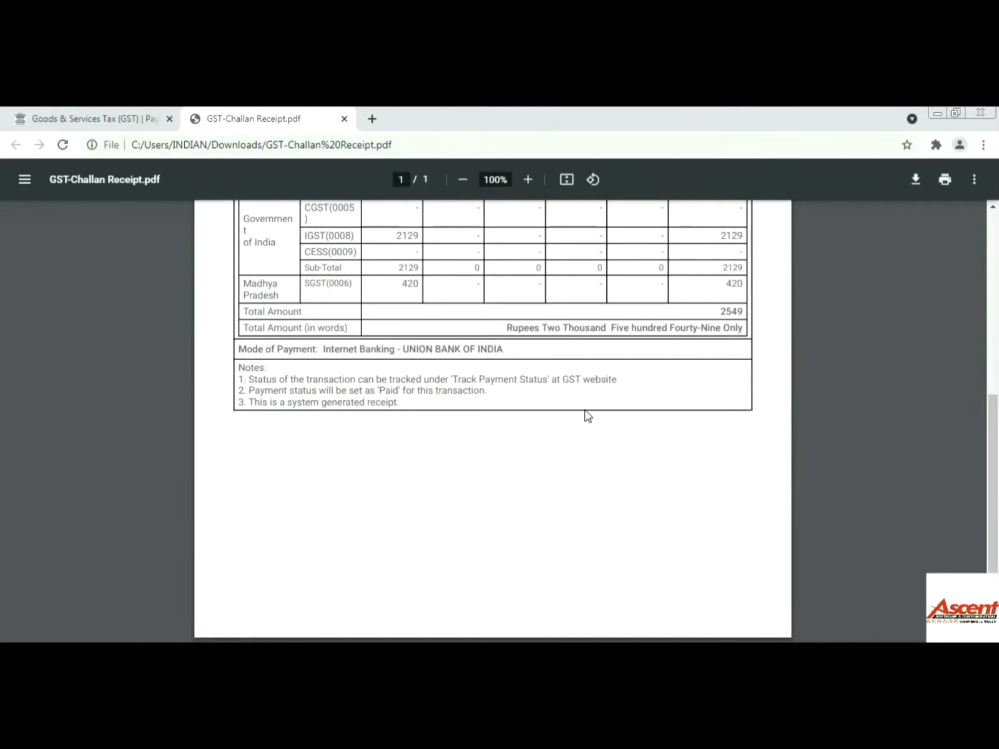
{"action": "scroll", "coordinate": [587, 416], "scroll_direction": "up", "scroll_amount": 5}
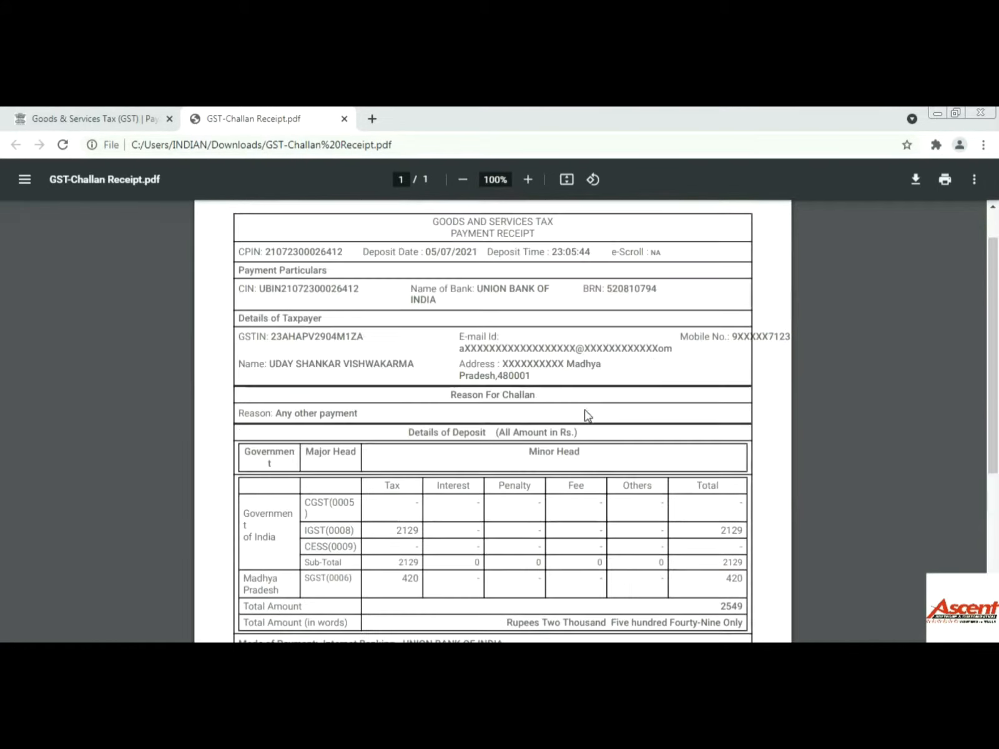
{"action": "left_click", "coordinate": [919, 183]}
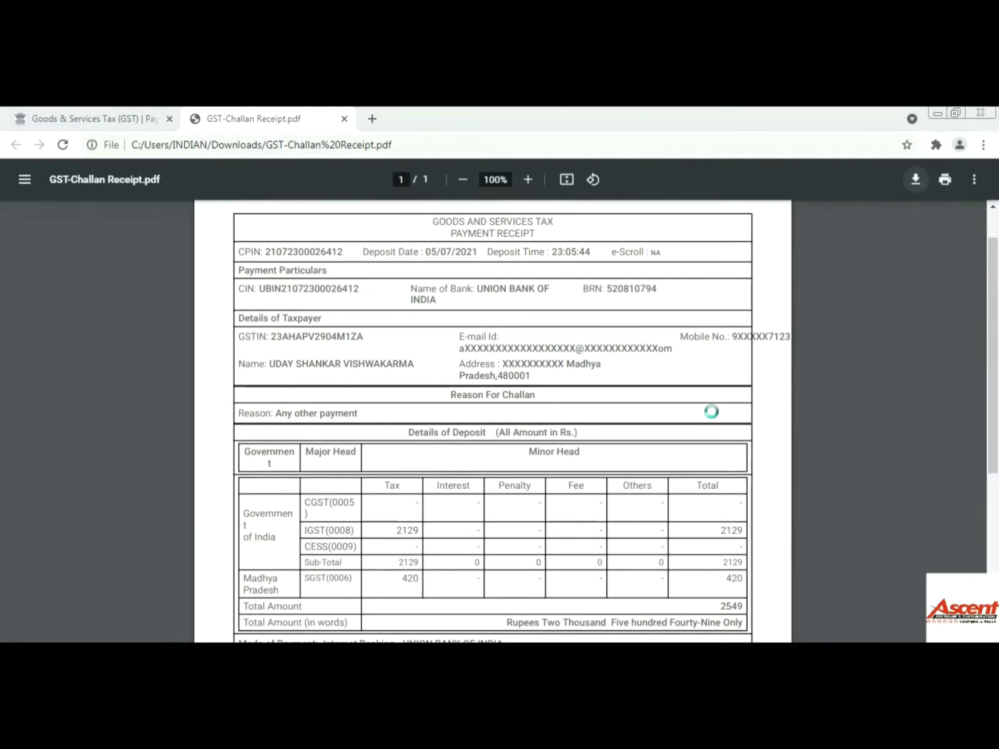
{"action": "left_click", "coordinate": [437, 437]}
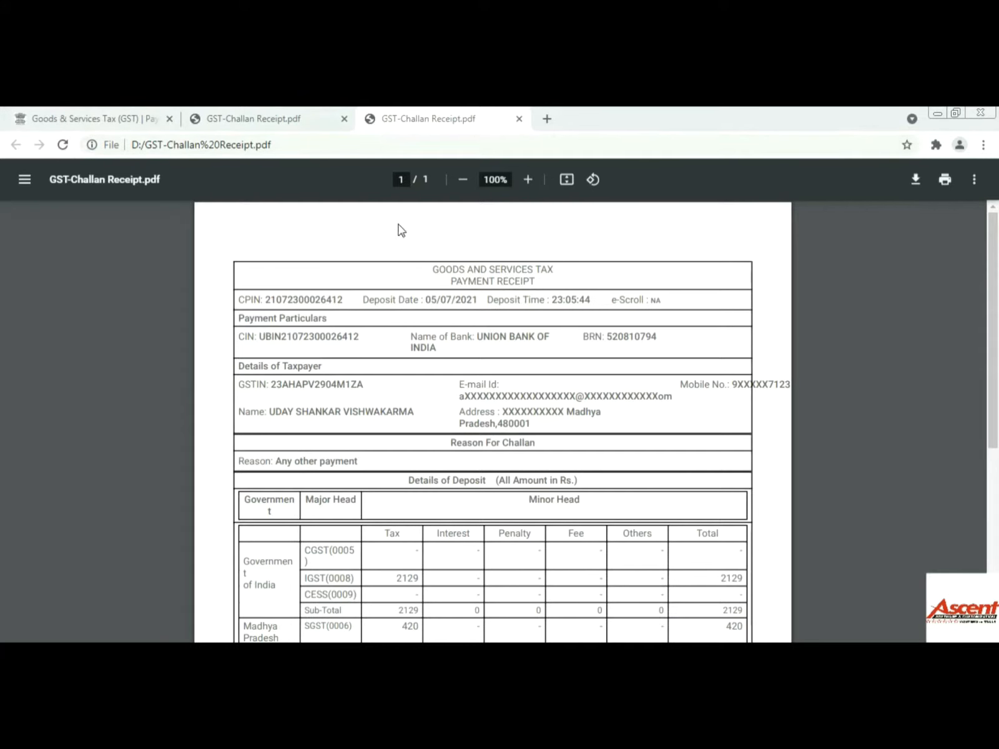
{"action": "left_click", "coordinate": [519, 118]}
- Close the leftover PDF tab and go from the portal dashboard to File Returns
{"action": "left_click", "coordinate": [344, 119]}
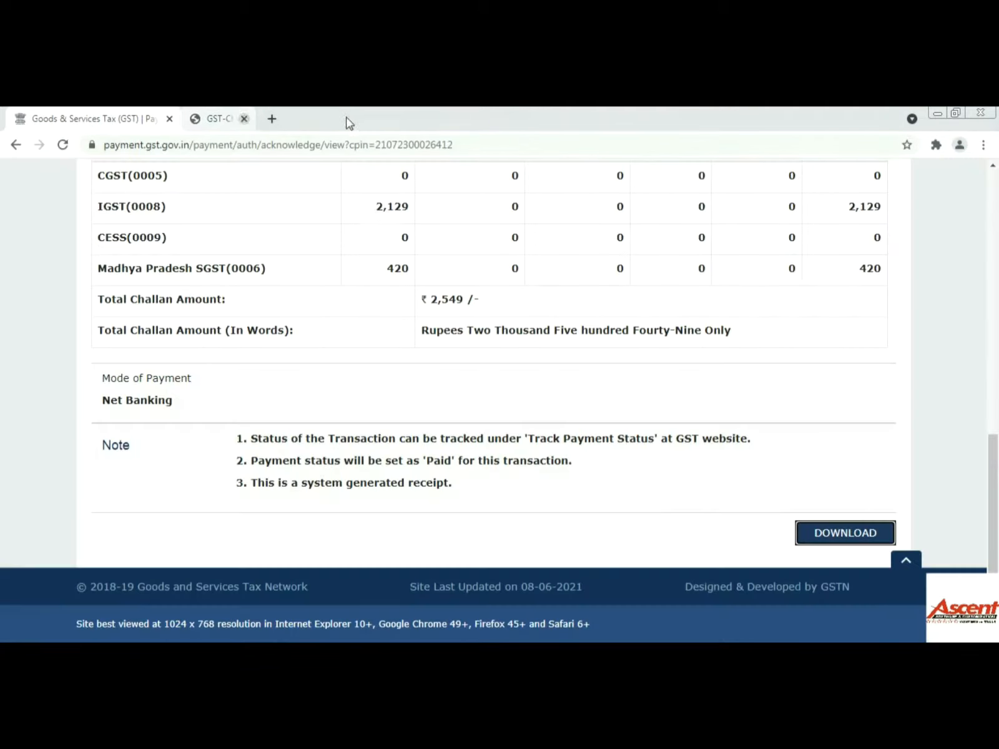
{"action": "scroll", "coordinate": [673, 461], "scroll_direction": "up", "scroll_amount": 12}
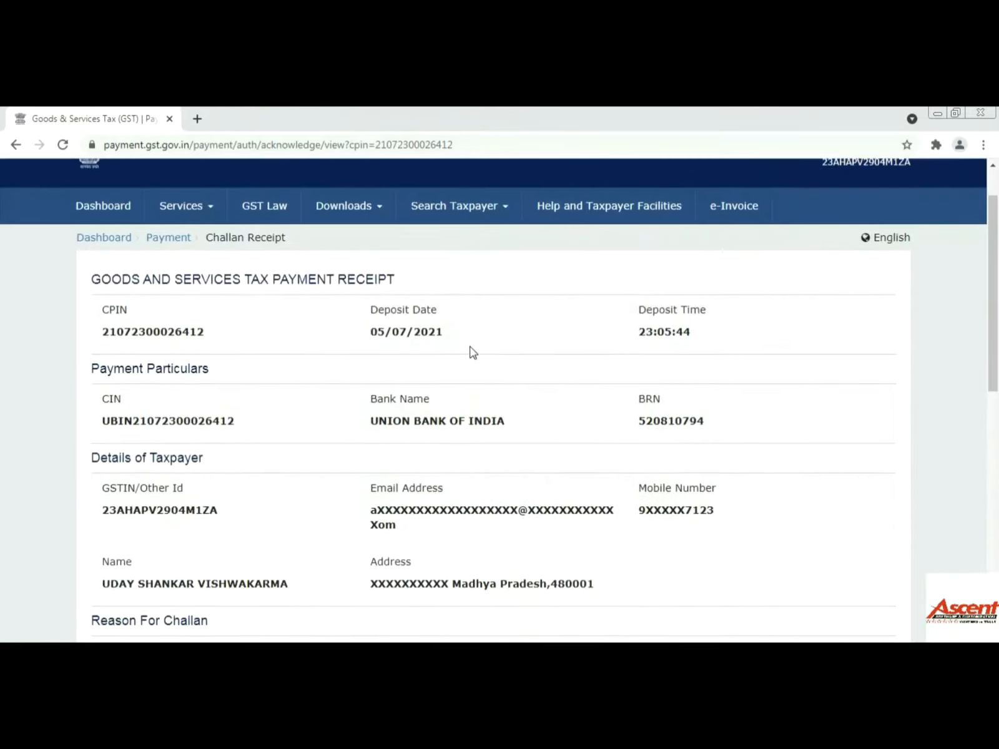
{"action": "scroll", "coordinate": [473, 353], "scroll_direction": "up", "scroll_amount": 2}
{"action": "left_click", "coordinate": [113, 298]}
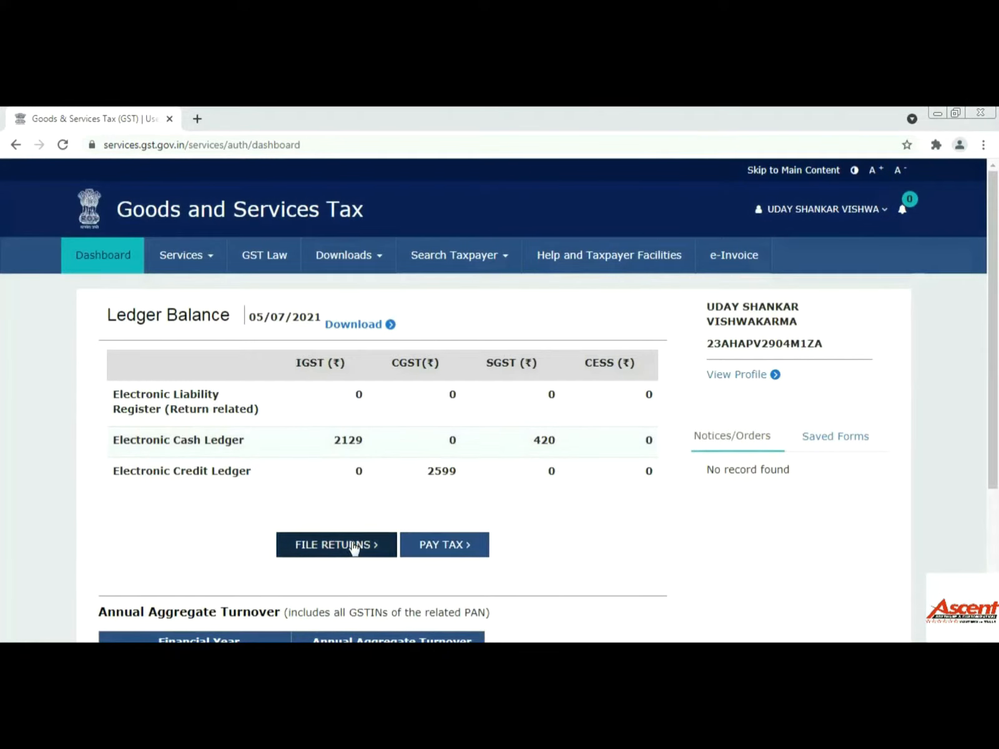
{"action": "left_click", "coordinate": [353, 547]}
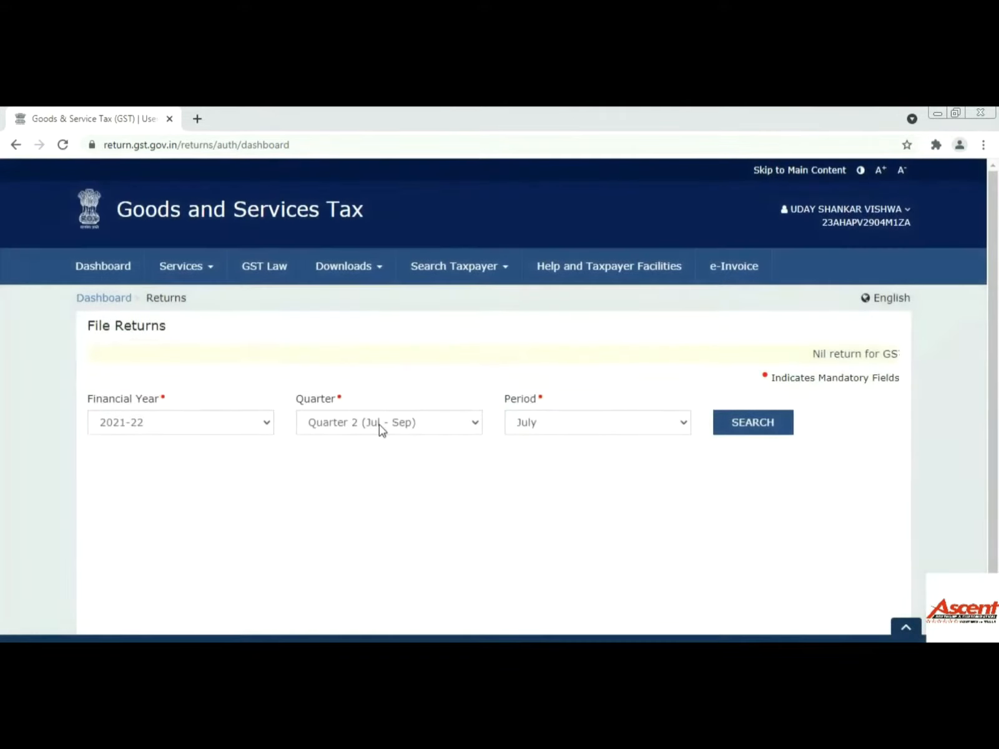
- Search the returns for 2021-22, Quarter 1 (Apr - Jun), period May
{"action": "left_click", "coordinate": [379, 427]}
{"action": "left_click", "coordinate": [375, 442]}
{"action": "left_click", "coordinate": [559, 428]}
{"action": "left_click", "coordinate": [543, 456]}
{"action": "left_click", "coordinate": [742, 428]}
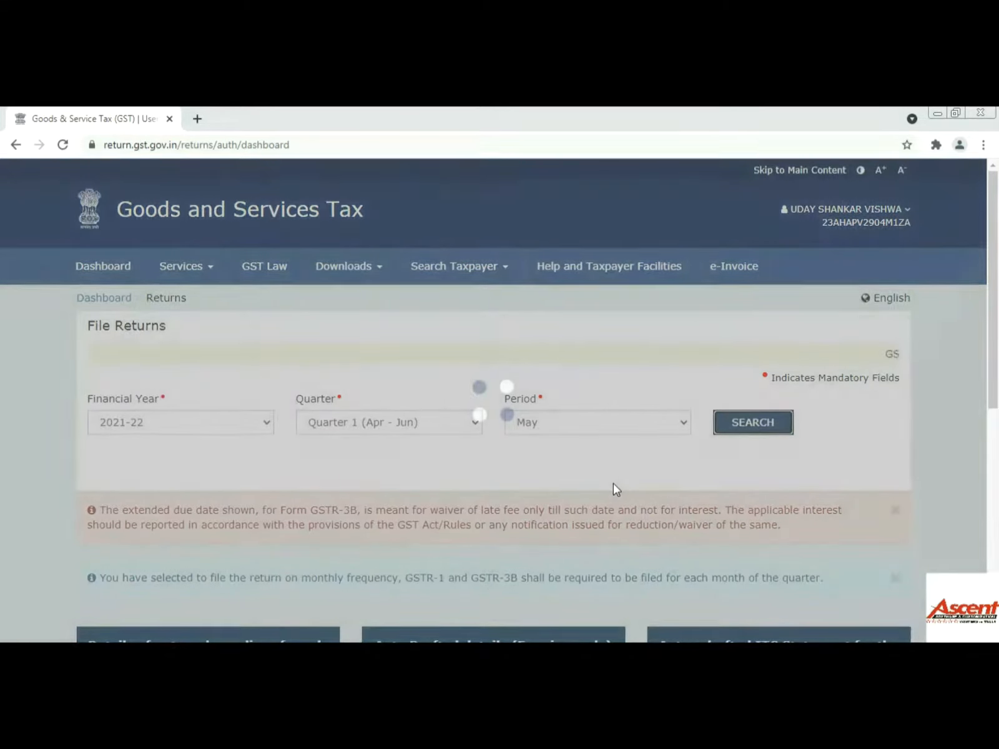
{"action": "scroll", "coordinate": [613, 487], "scroll_direction": "down", "scroll_amount": 7}
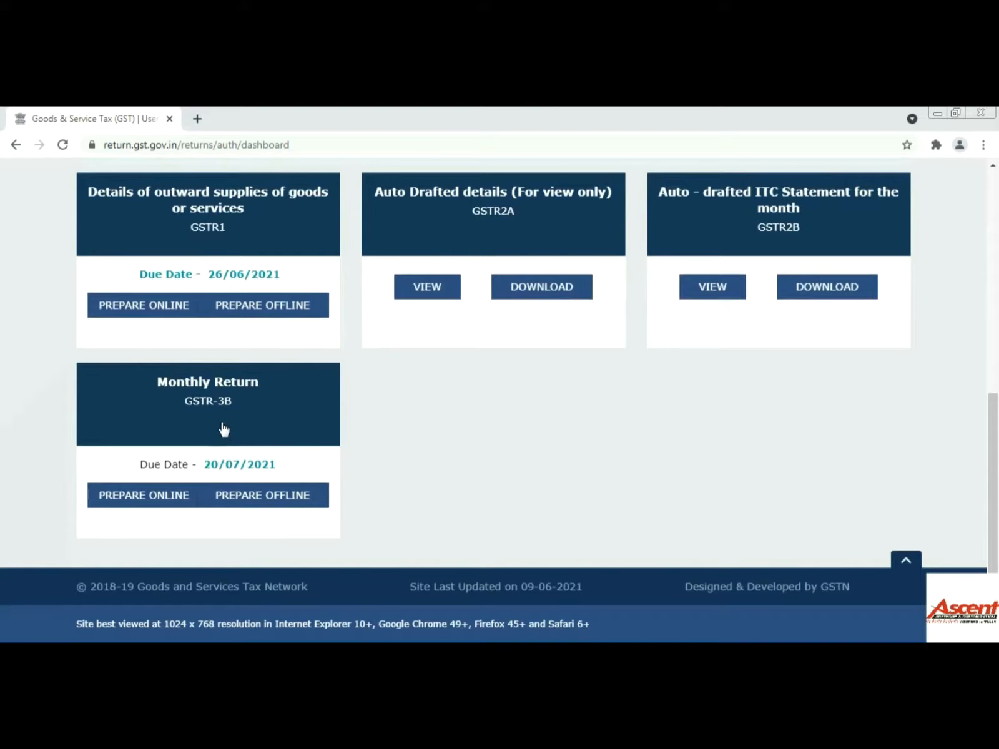
- Prepare the May GSTR-3B online as a non-nil return and proceed to the 6.1 Payment of tax page
{"action": "left_click", "coordinate": [263, 444]}
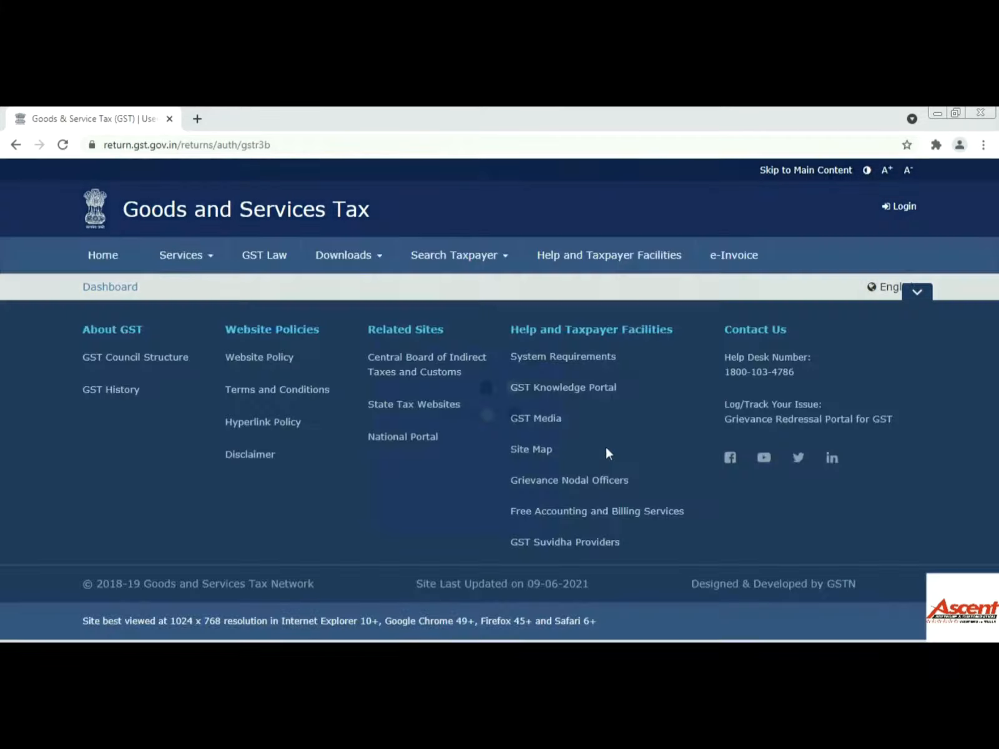
{"action": "scroll", "coordinate": [606, 447], "scroll_direction": "down", "scroll_amount": 5}
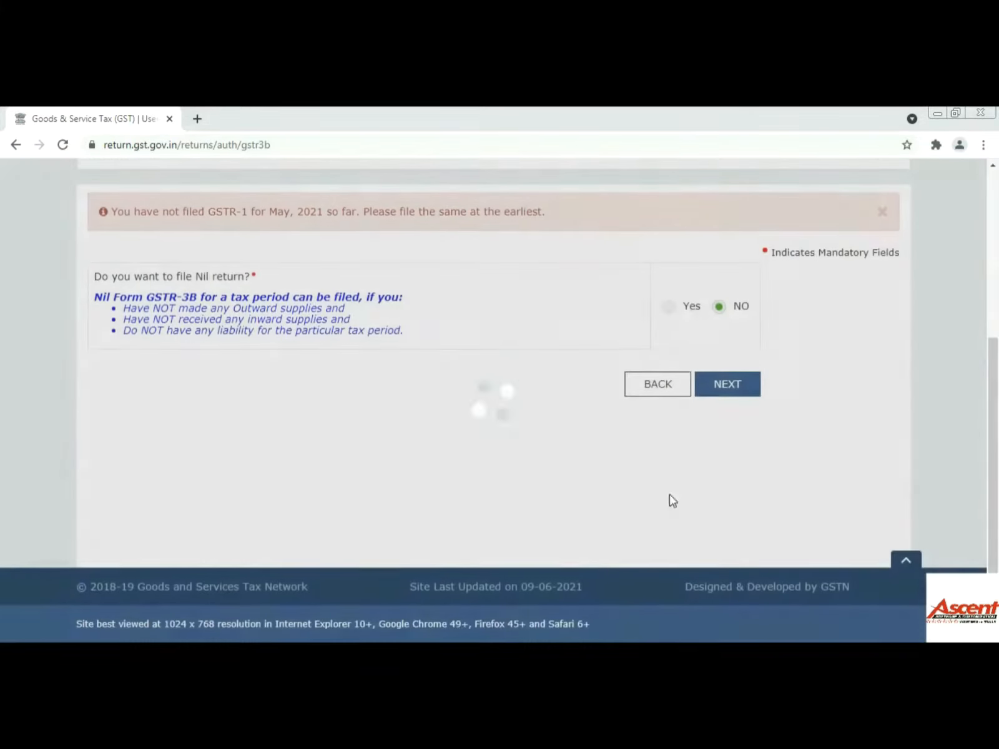
{"action": "left_click", "coordinate": [735, 394]}
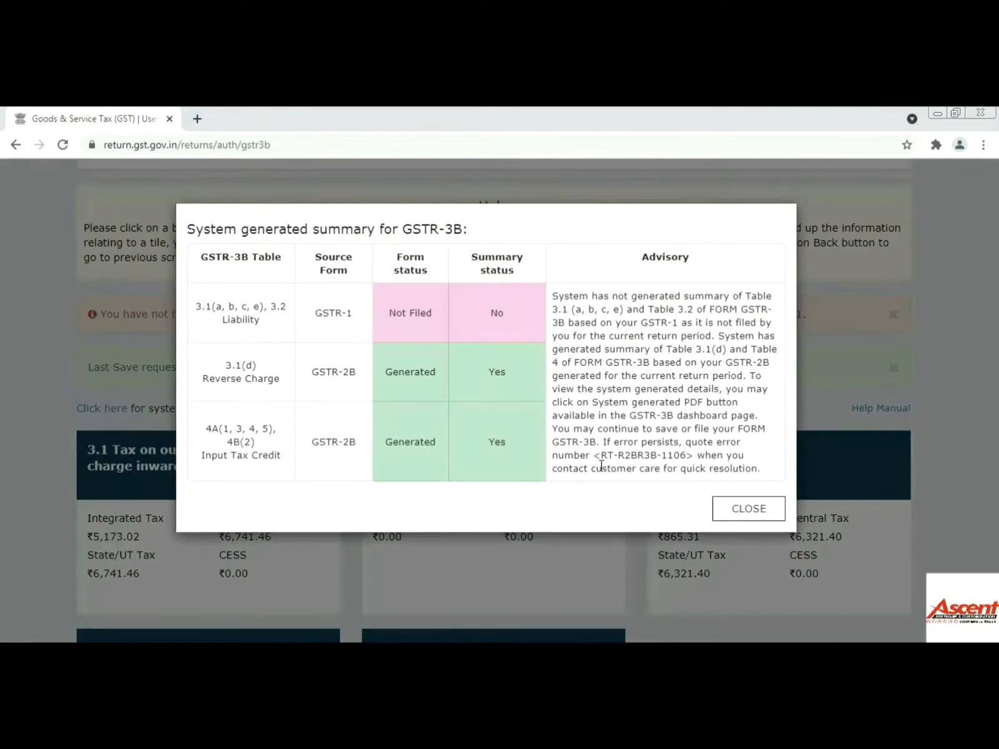
{"action": "left_click", "coordinate": [739, 509]}
{"action": "scroll", "coordinate": [636, 493], "scroll_direction": "down", "scroll_amount": 8}
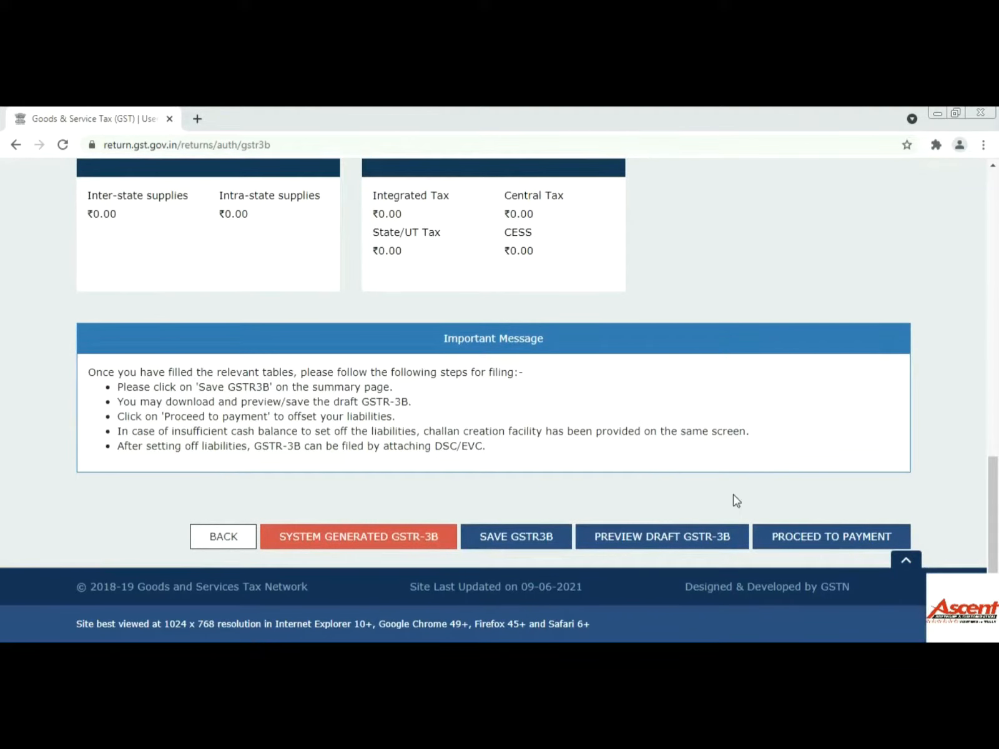
{"action": "left_click", "coordinate": [809, 536]}
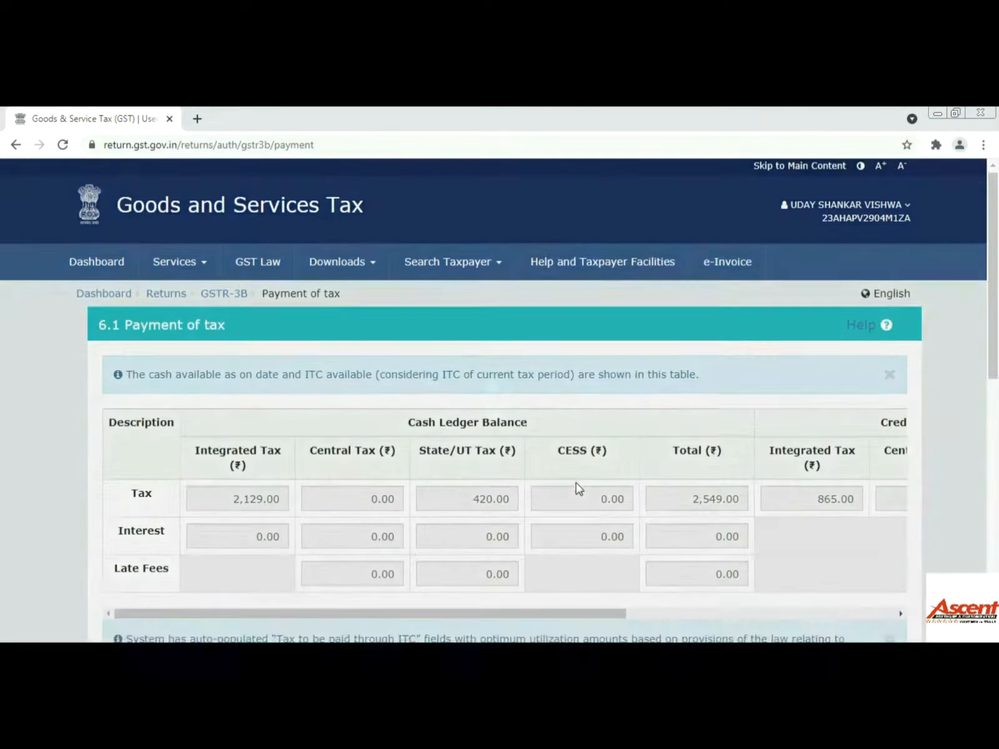
- Offset the May liabilities against ITC and the ₹2,549 cash ledger, leaving zero balances
{"action": "scroll", "coordinate": [580, 488], "scroll_direction": "down", "scroll_amount": 9}
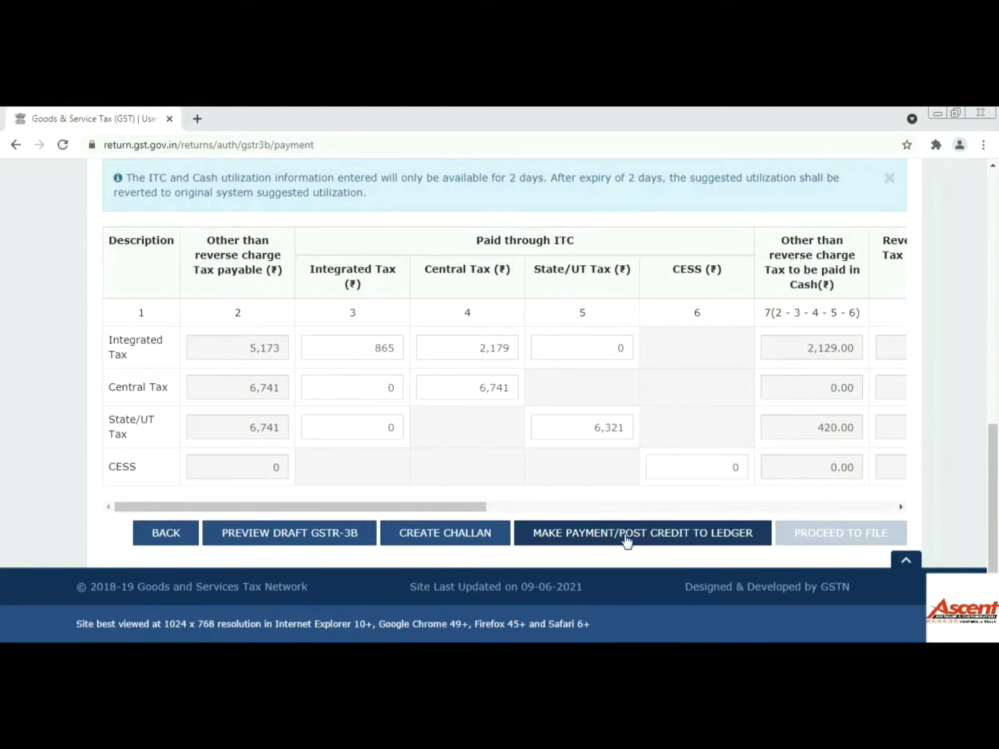
{"action": "left_click_drag", "start_coordinate": [444, 506], "coordinate": [869, 509]}
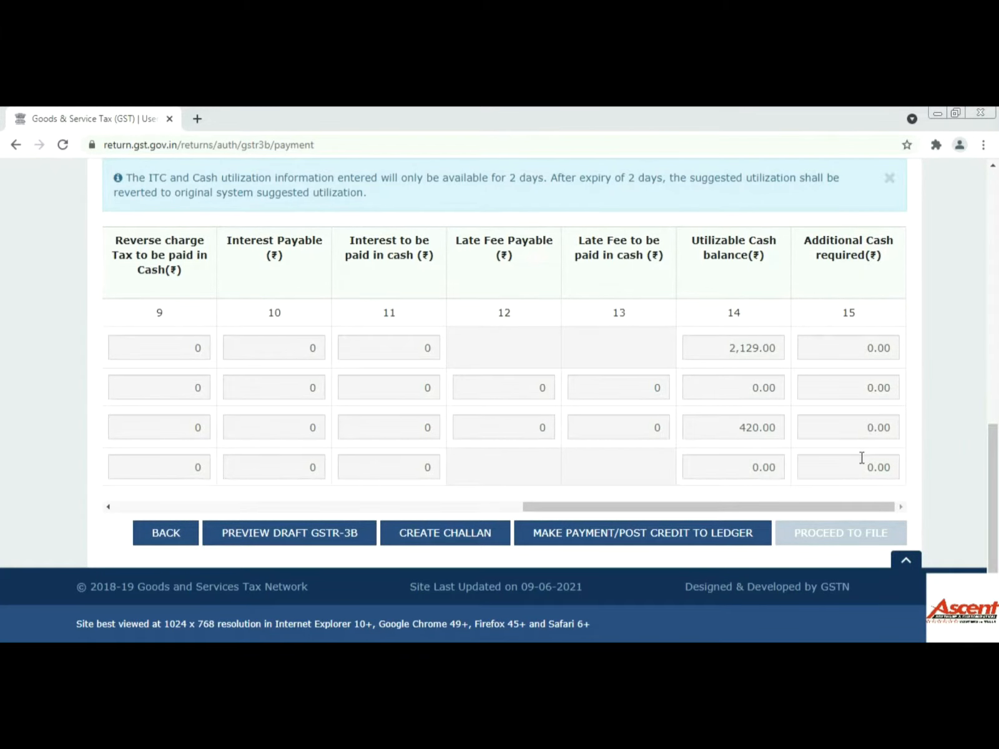
{"action": "left_click_drag", "start_coordinate": [850, 509], "coordinate": [383, 512]}
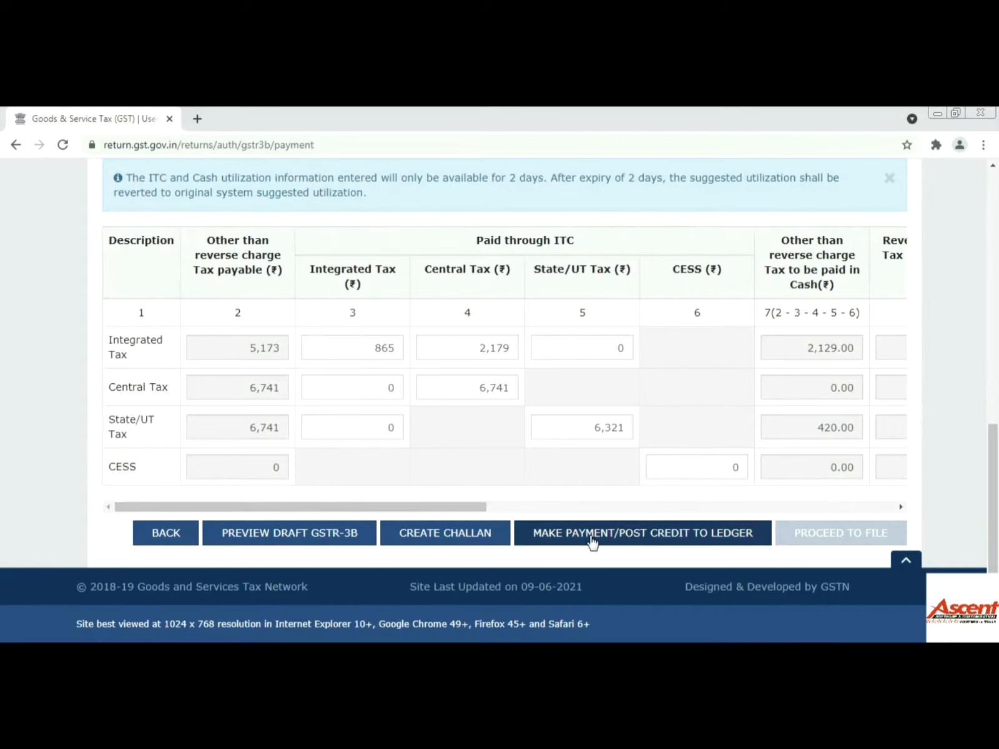
{"action": "left_click", "coordinate": [668, 541]}
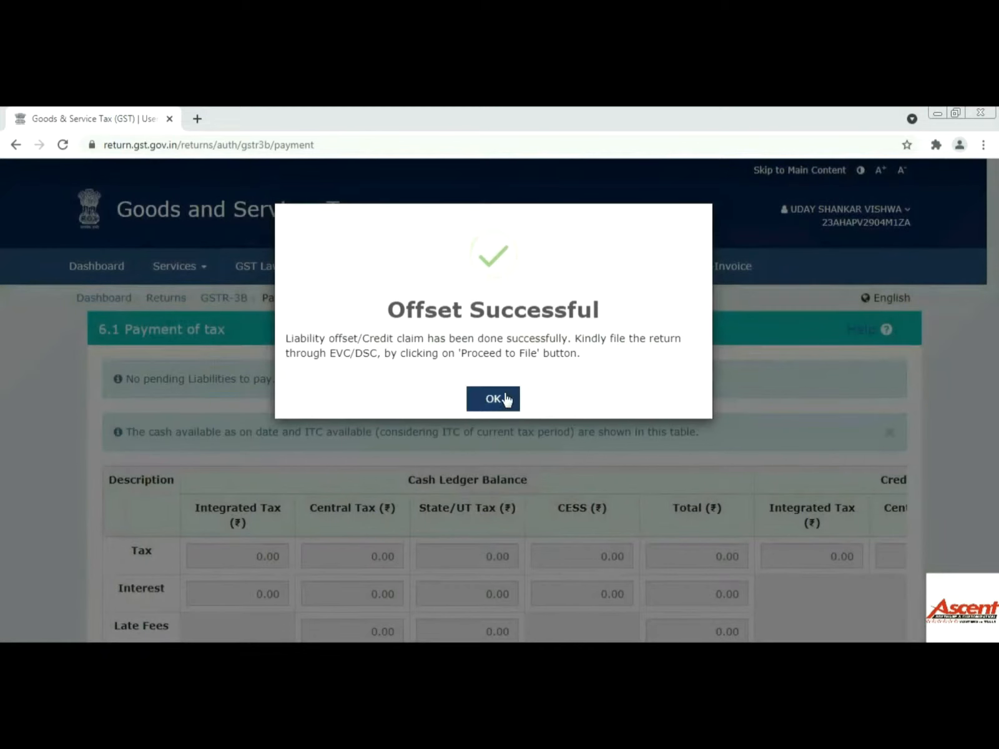
{"action": "left_click", "coordinate": [506, 400]}
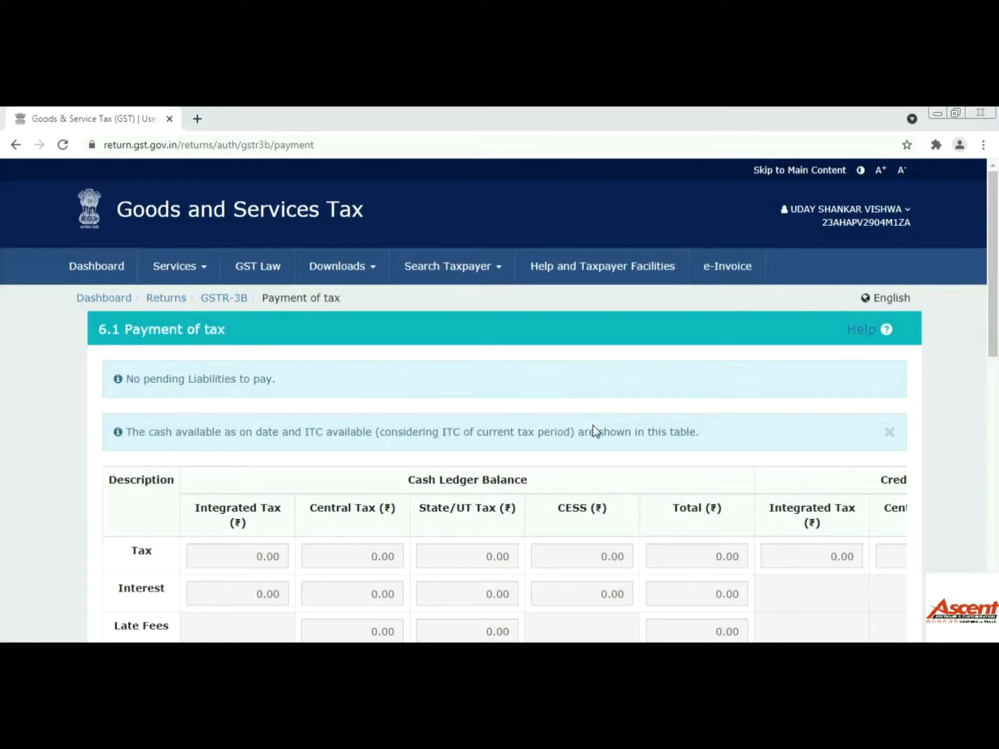
{"action": "scroll", "coordinate": [593, 430], "scroll_direction": "down", "scroll_amount": 10}
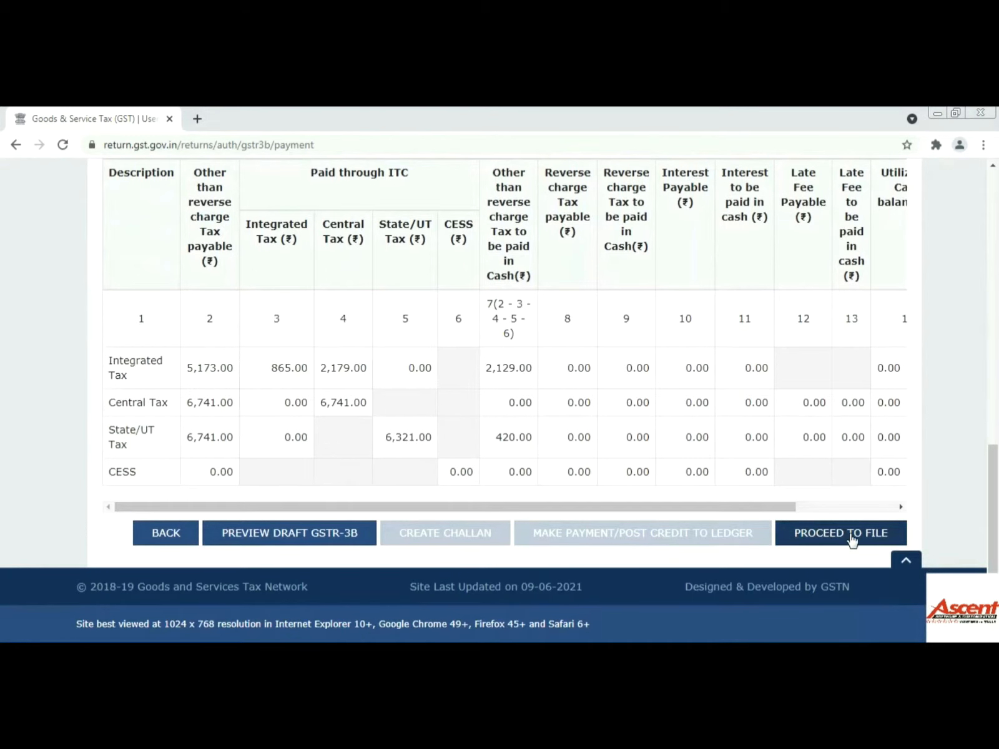
- On the Filing of Tax page, affirm the declaration and select the authorised signatory
{"action": "left_click", "coordinate": [852, 538]}
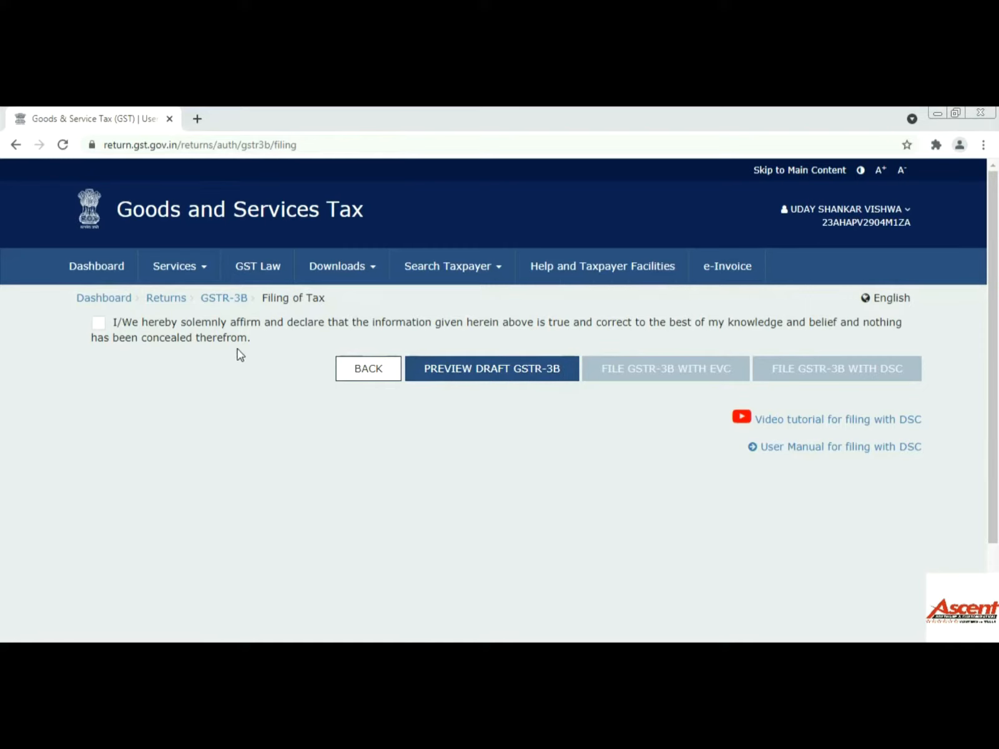
{"action": "left_click", "coordinate": [99, 323]}
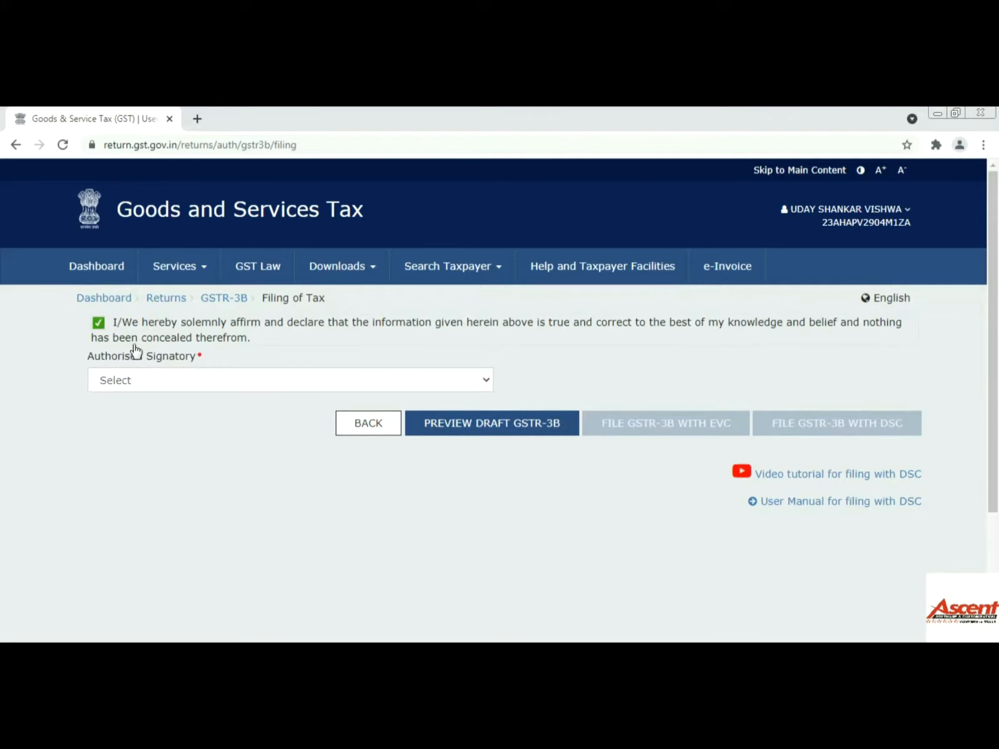
{"action": "left_click", "coordinate": [325, 382]}
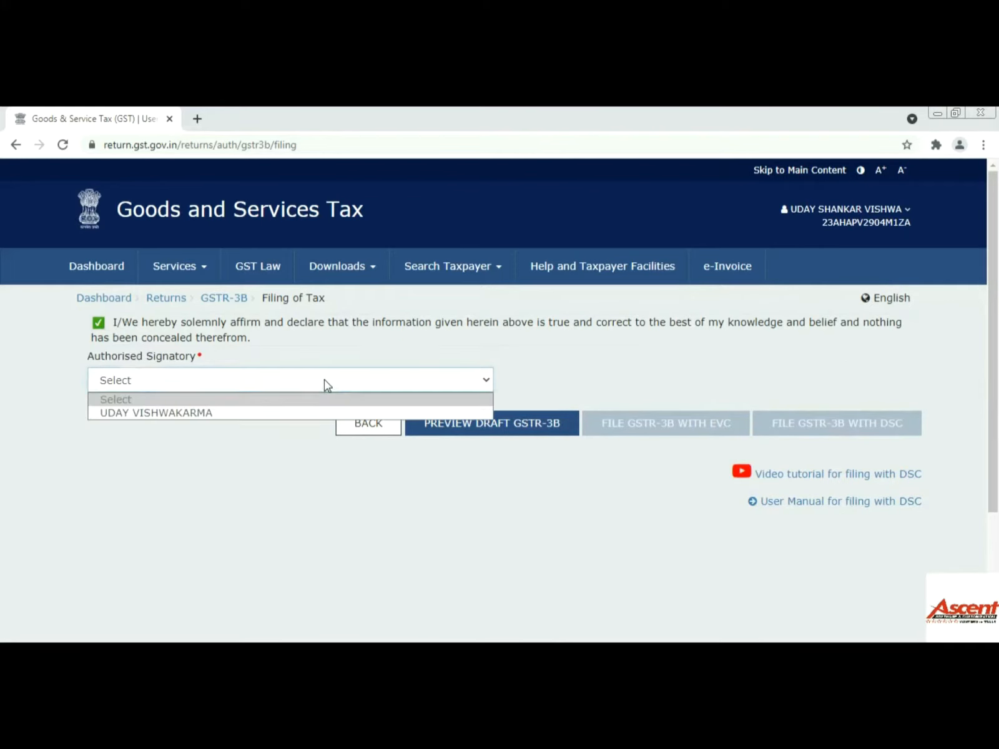
{"action": "left_click", "coordinate": [245, 413]}
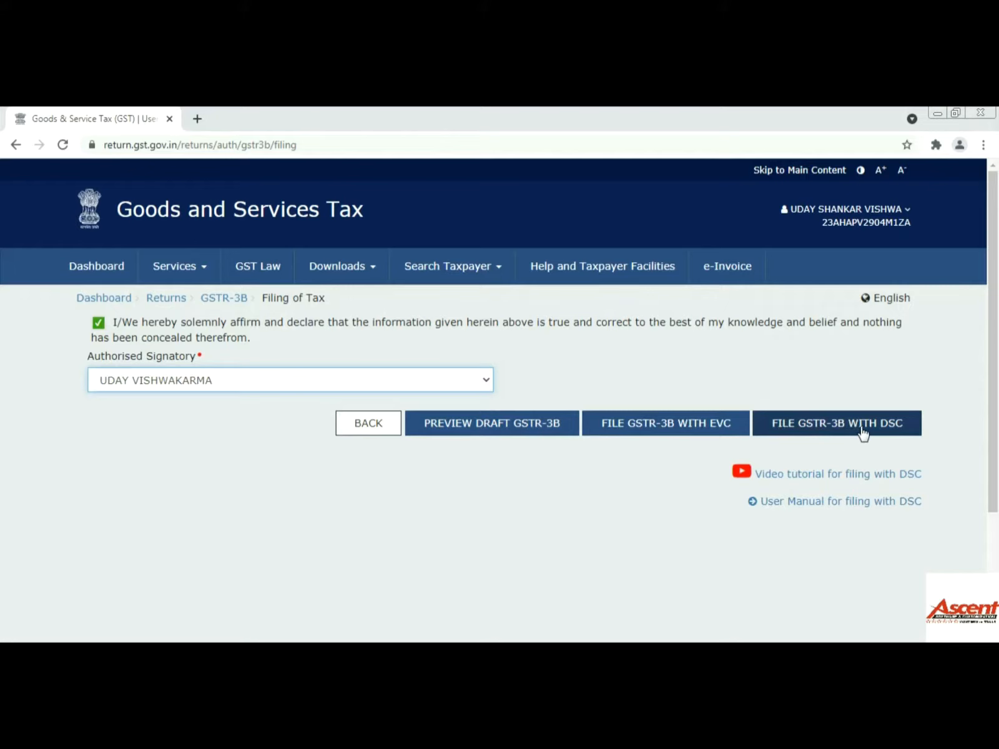
- File the May 2021 GSTR-3B with EVC using the OTP, declining Chrome's password save
{"action": "left_click", "coordinate": [690, 434]}
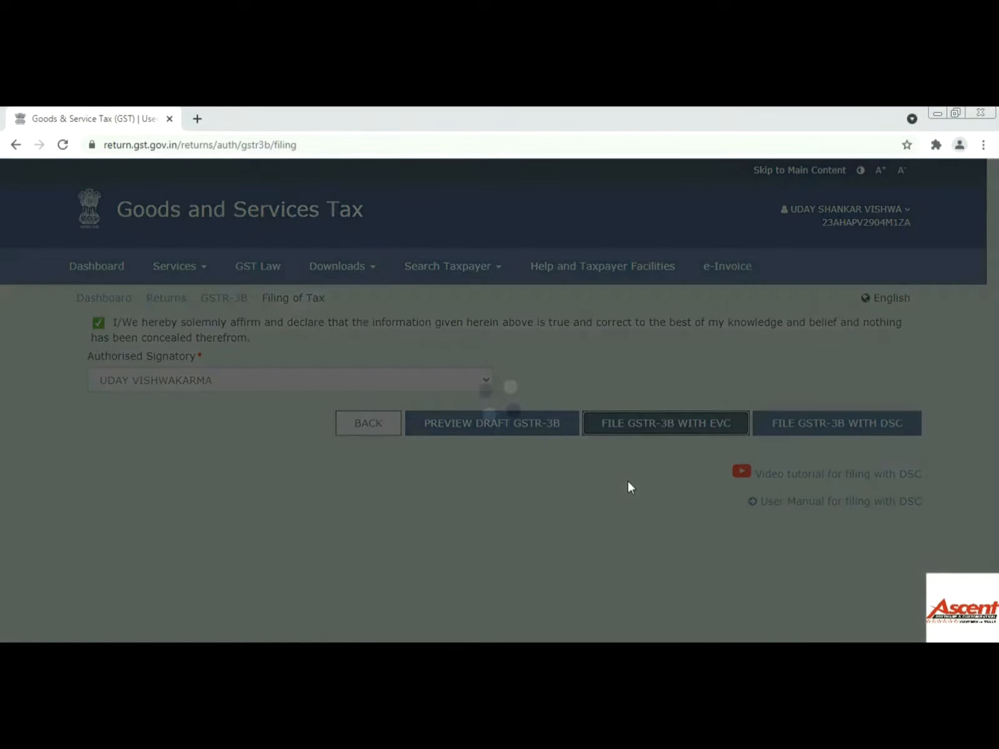
{"action": "left_click", "coordinate": [320, 375]}
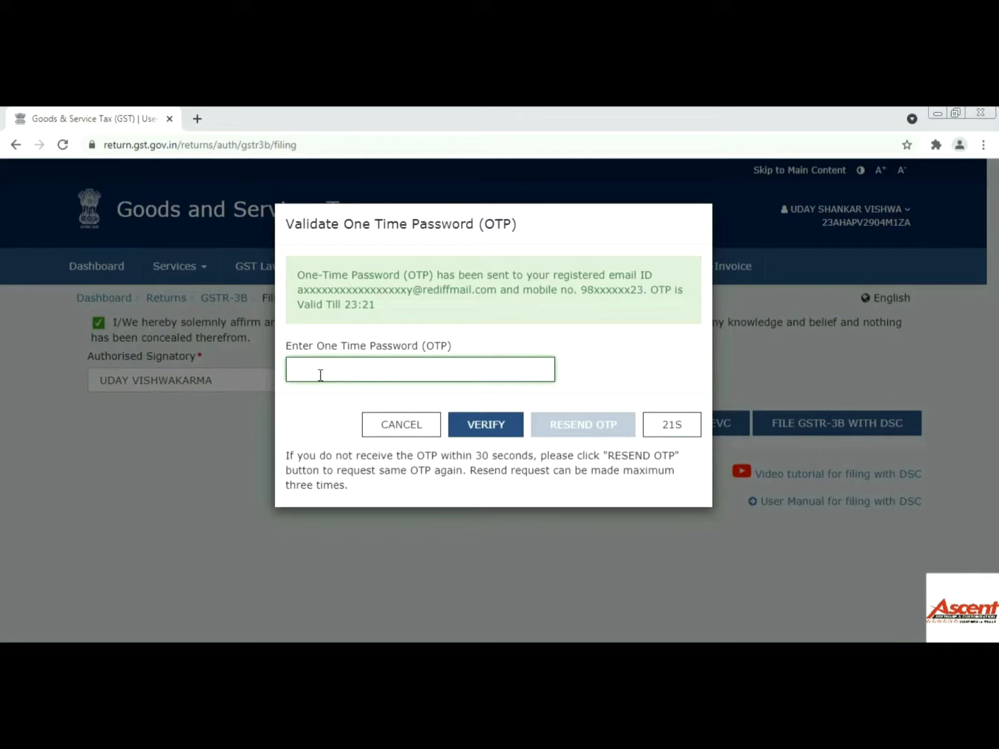
{"action": "type", "text": "•"}
{"action": "left_click", "coordinate": [488, 425]}
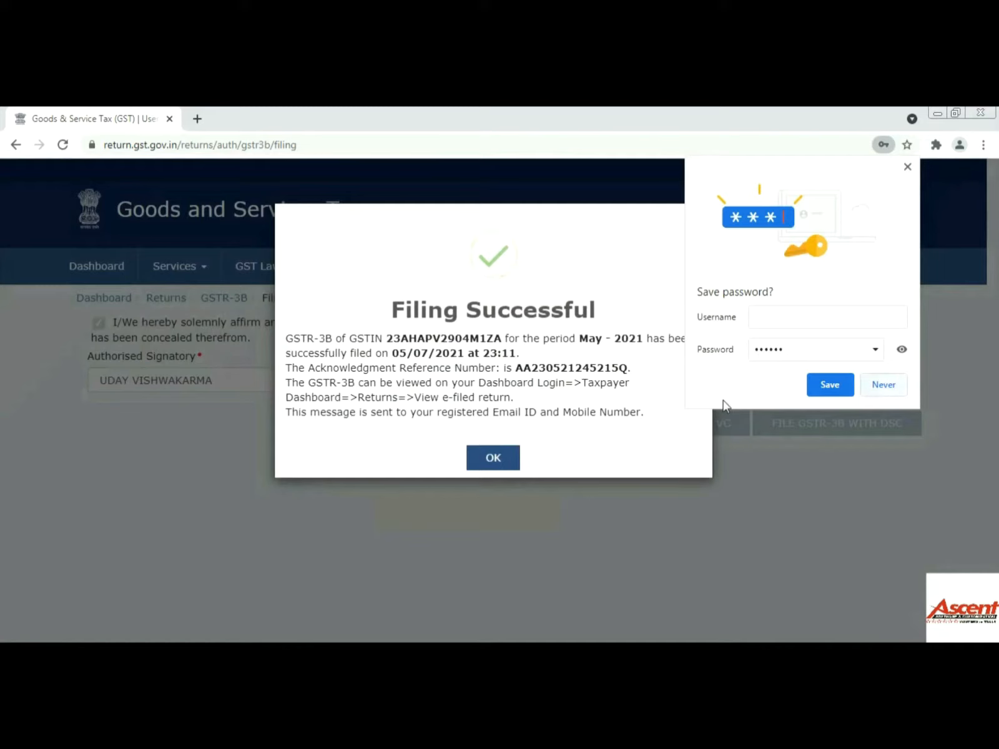
{"action": "left_click", "coordinate": [885, 385]}
{"action": "left_click", "coordinate": [503, 459]}
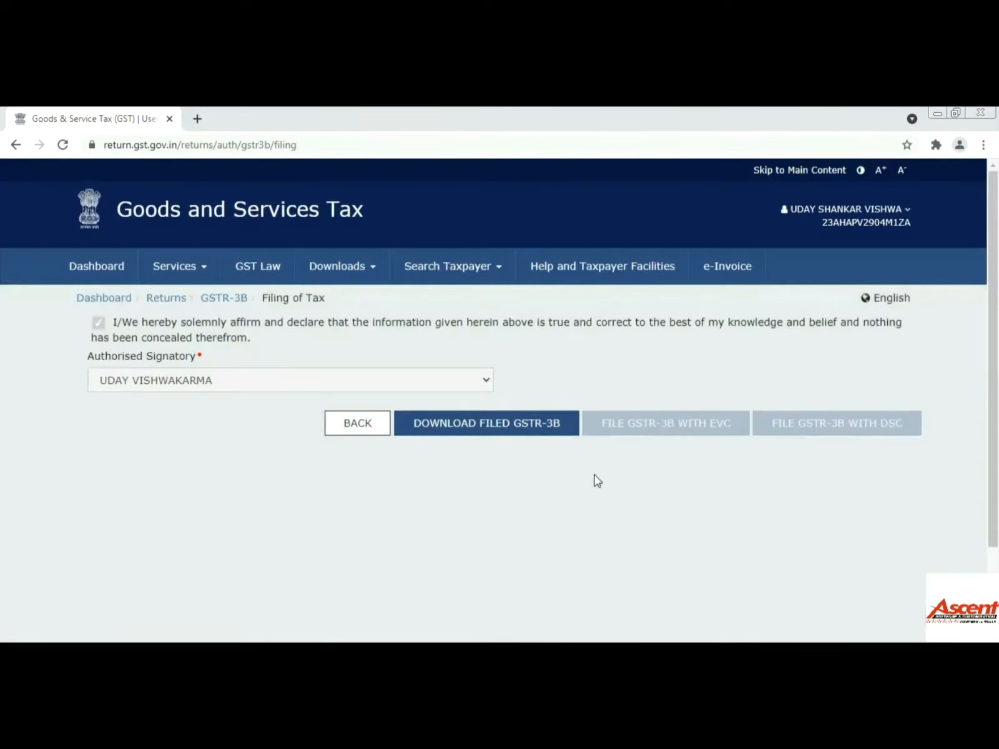
- Download the filed May 2021 GSTR-3B PDF and save a copy to Local Disk (D:)
{"action": "left_click", "coordinate": [511, 441]}
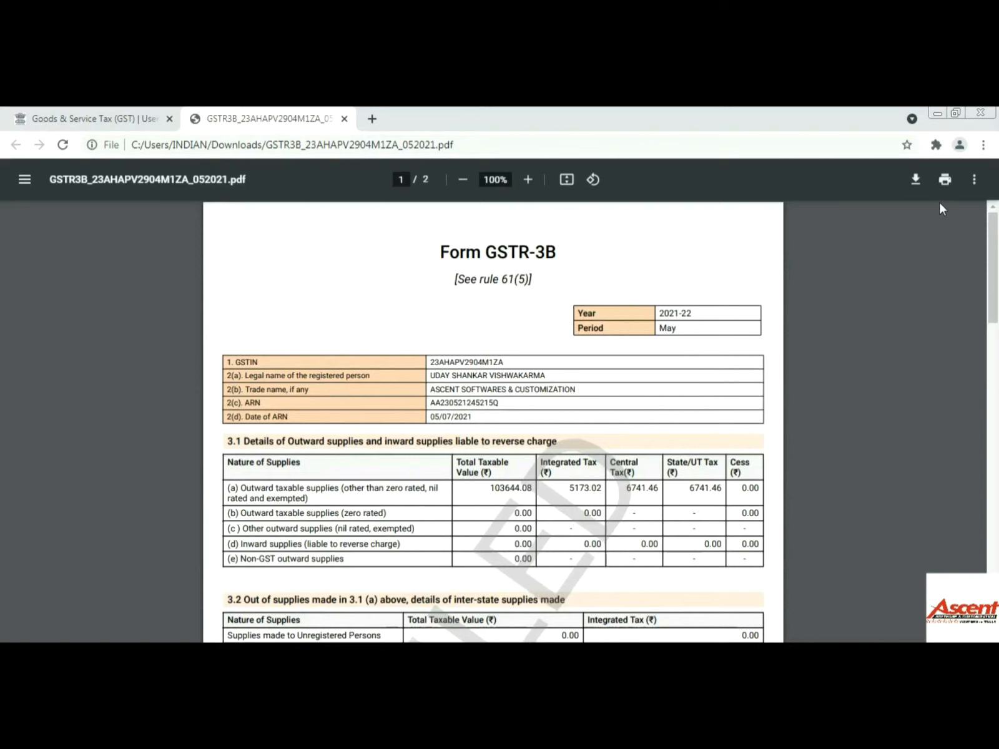
{"action": "left_click", "coordinate": [915, 180]}
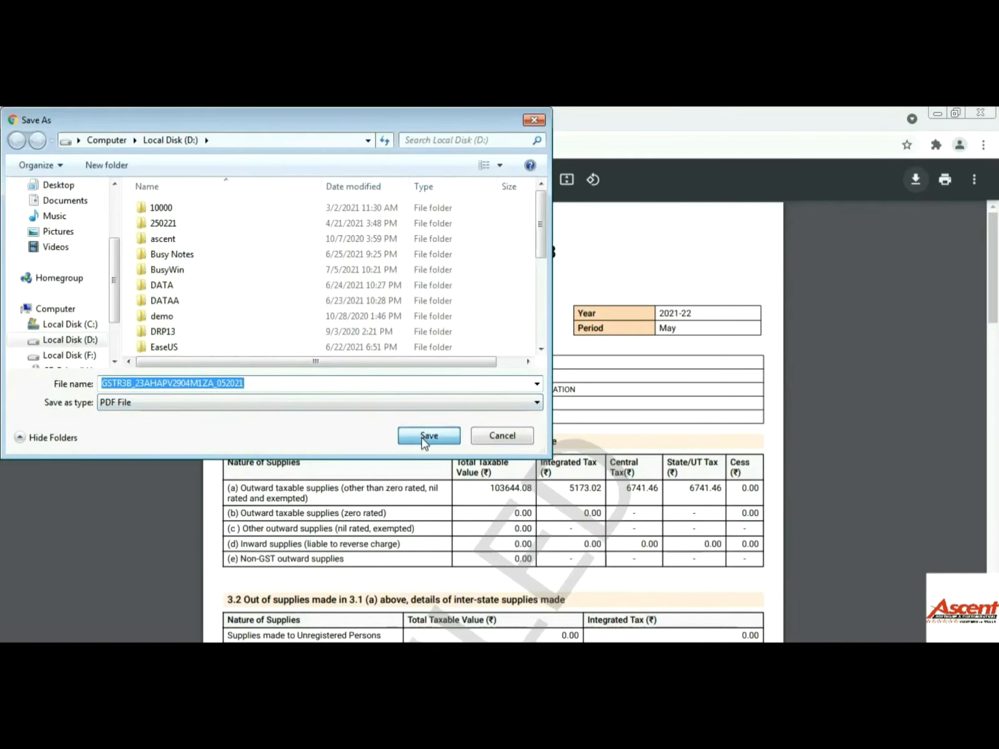
{"action": "left_click", "coordinate": [425, 436]}
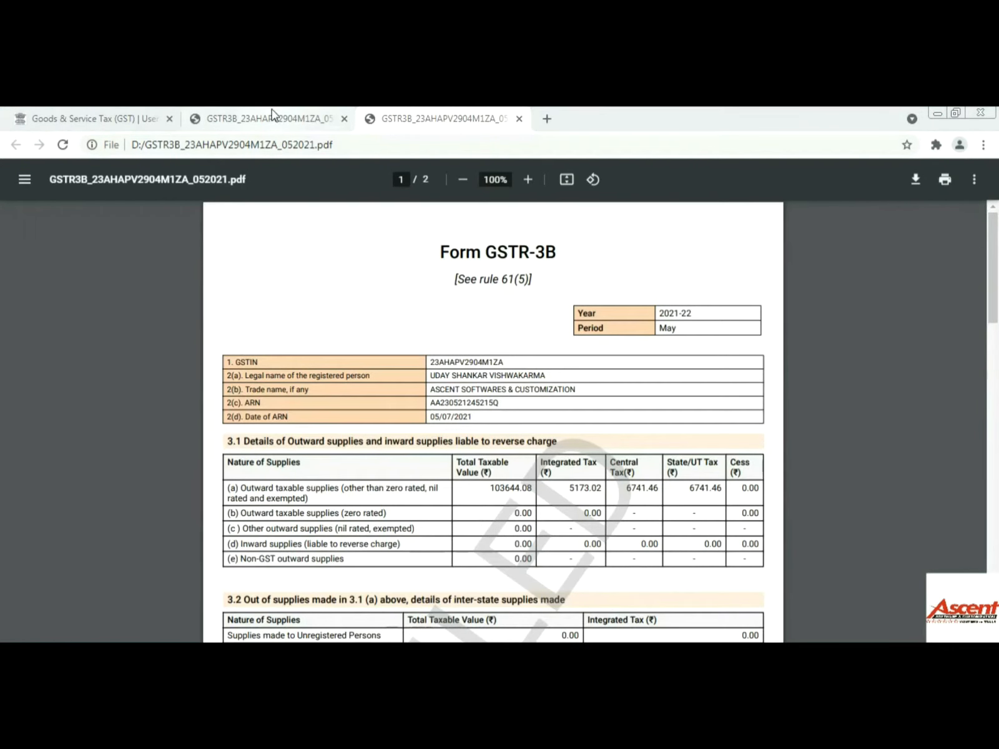
{"action": "left_click", "coordinate": [273, 117]}
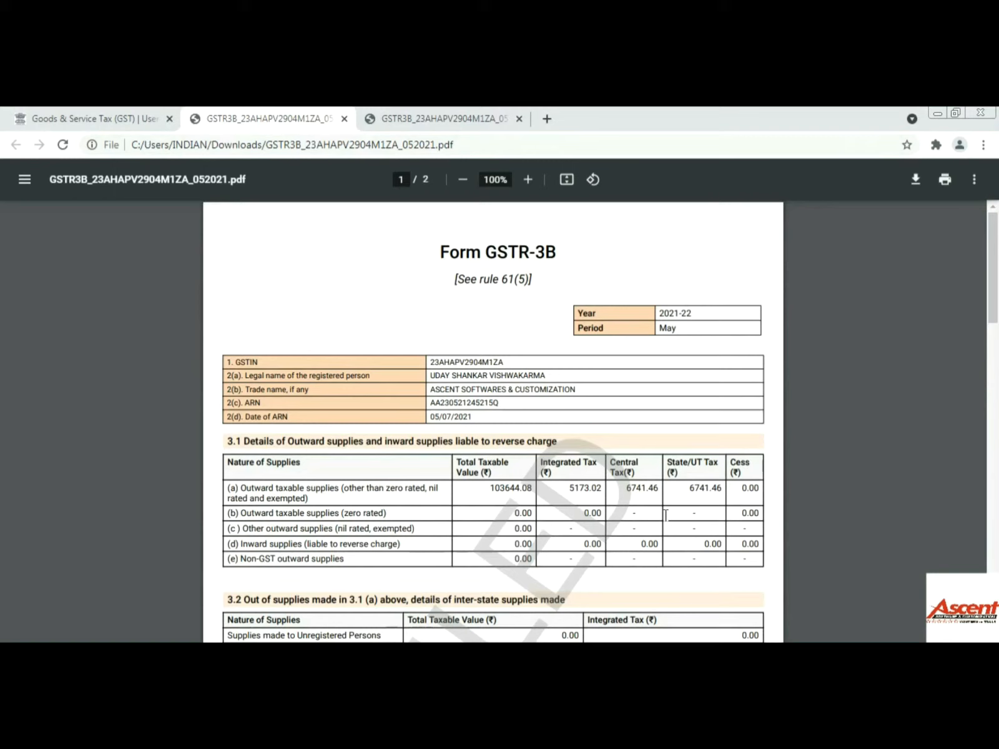